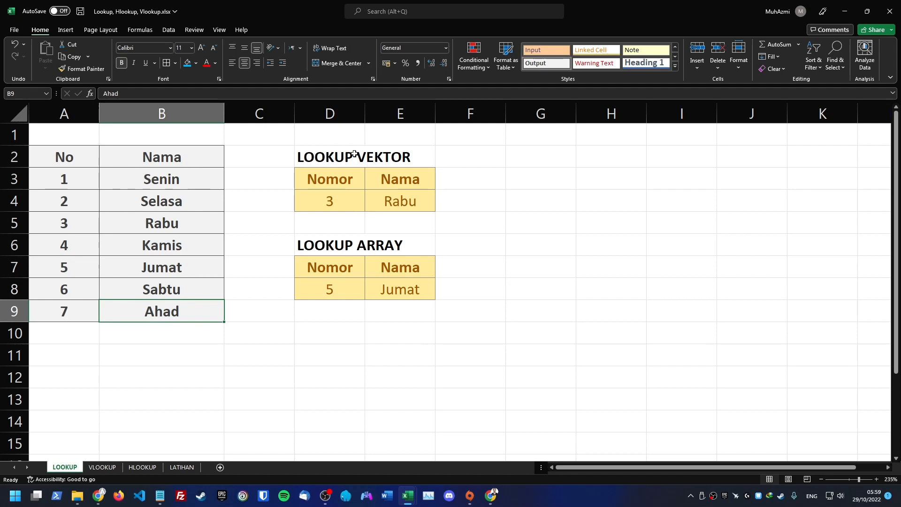
Inspect the LOOKUP formula in cell E4 of the LOOKUP VEKTOR table and its lookup value argument
left_click(311, 154)
left_click(331, 204)
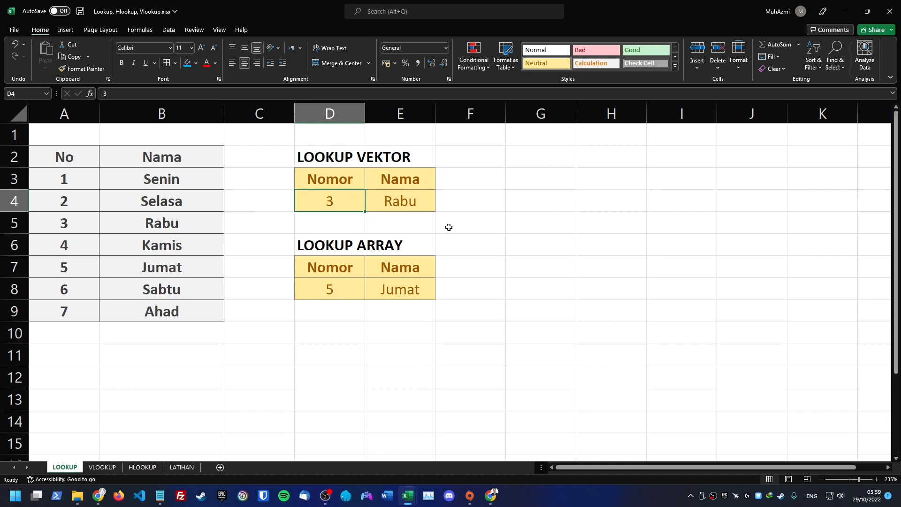
double_click(417, 202)
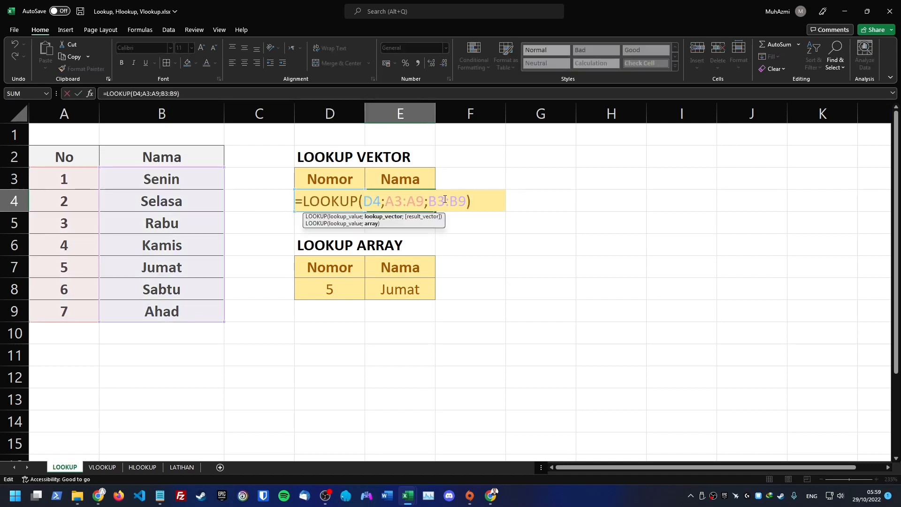
left_click(472, 202)
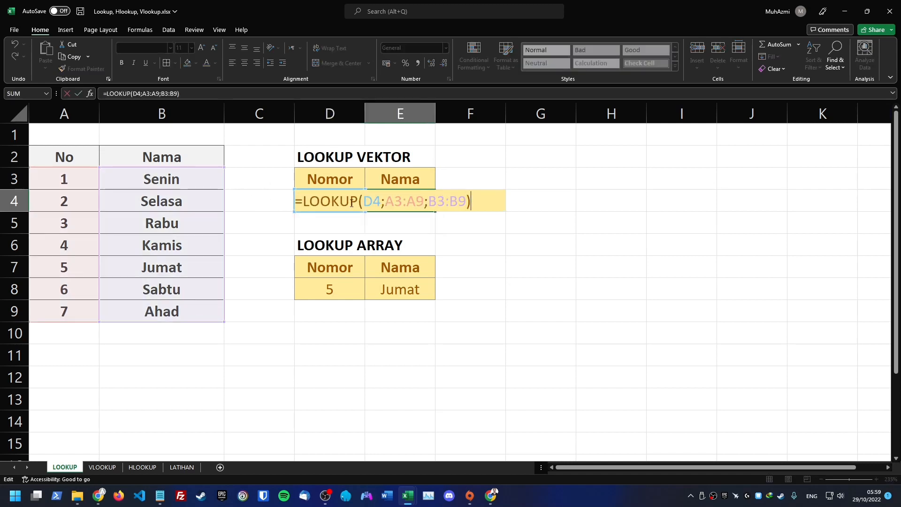
left_click(331, 201)
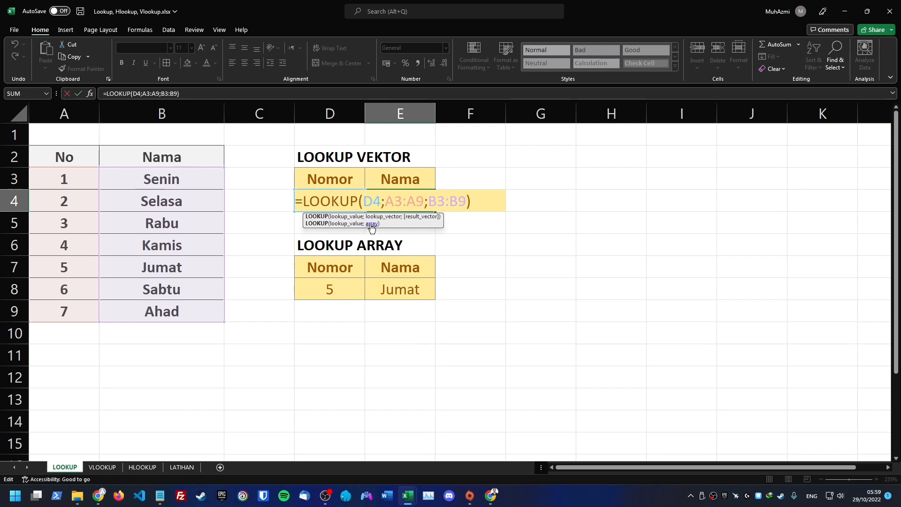
left_click(379, 200)
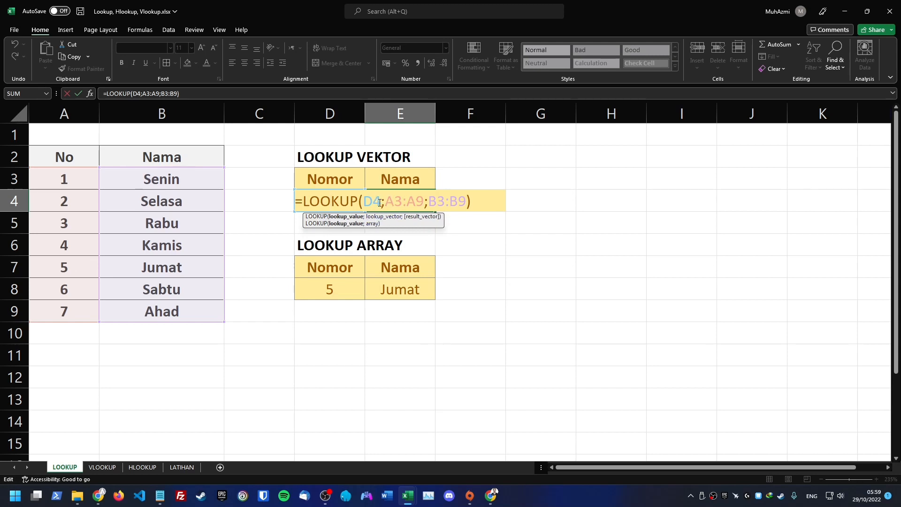
key("Escape")
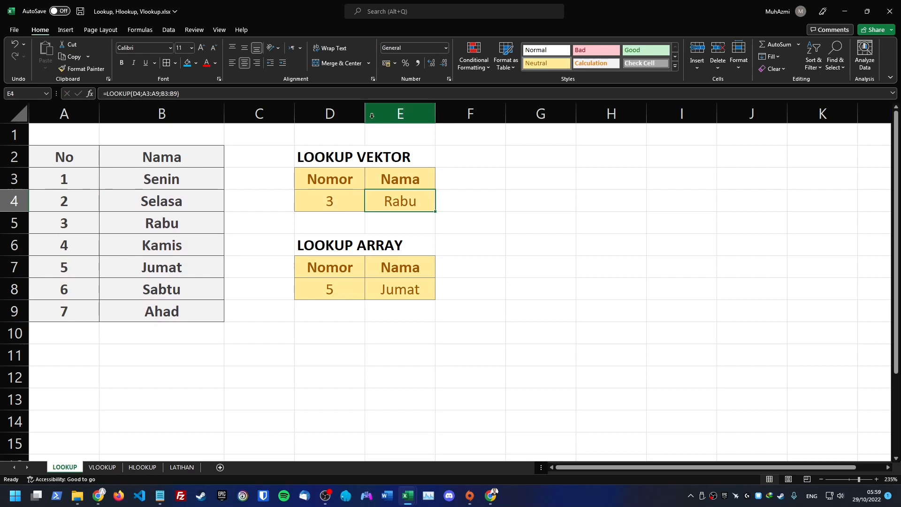
Widen columns D and E so the whole LOOKUP formula fits inside cell E4
left_click_drag(365, 115, 408, 114)
left_click_drag(479, 115, 551, 115)
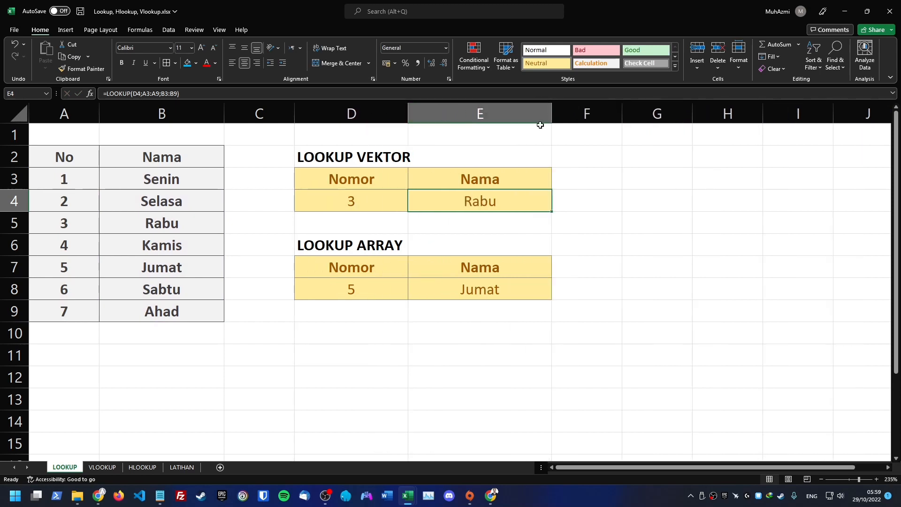
double_click(475, 201)
key("Escape")
left_click_drag(552, 115, 665, 114)
Examine the lookup value, lookup vector and result vector arguments of the formula in E4
double_click(538, 201)
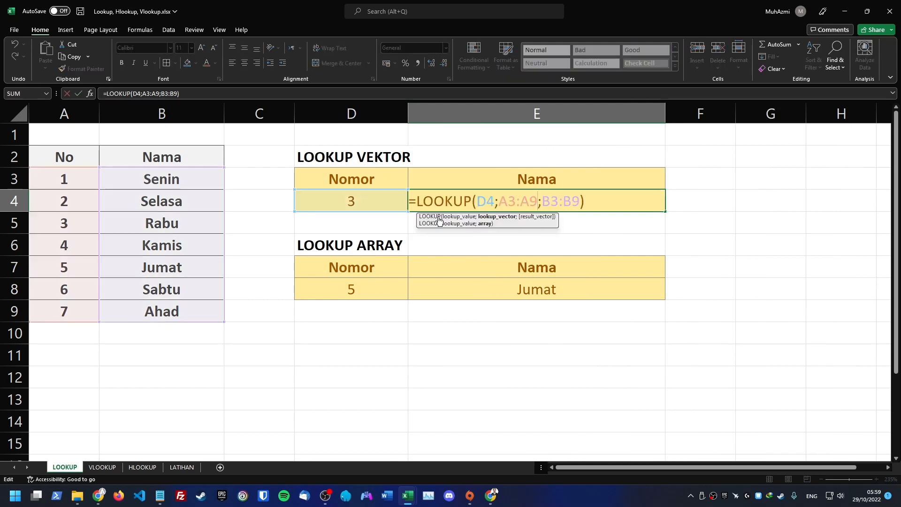
left_click(491, 202)
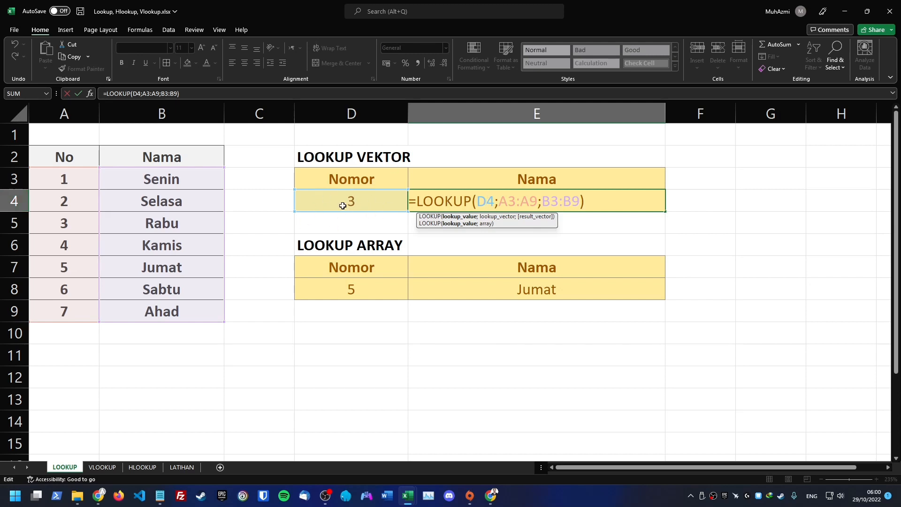
left_click(516, 203)
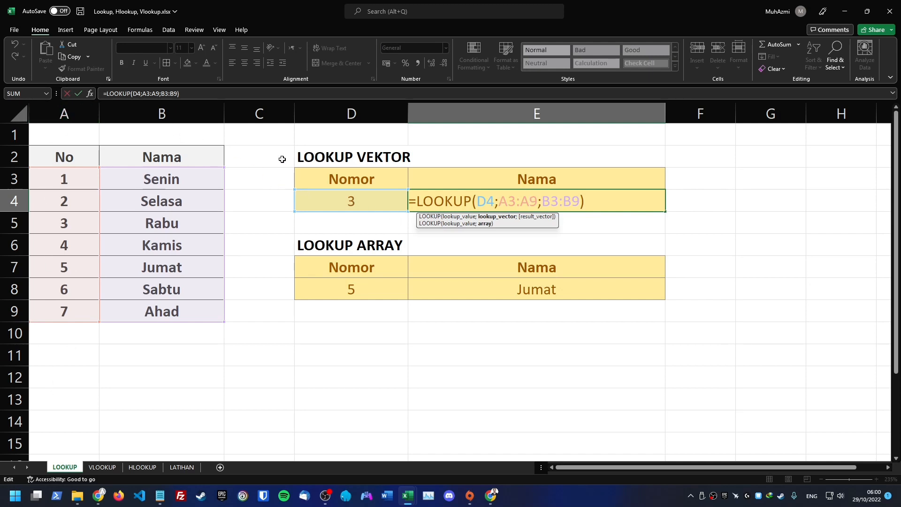
left_click(557, 201)
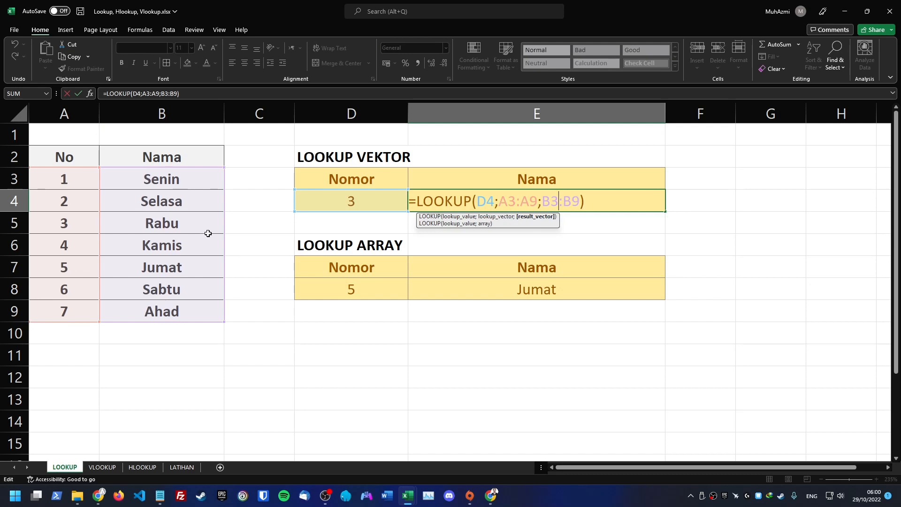
key("ctrl+Return")
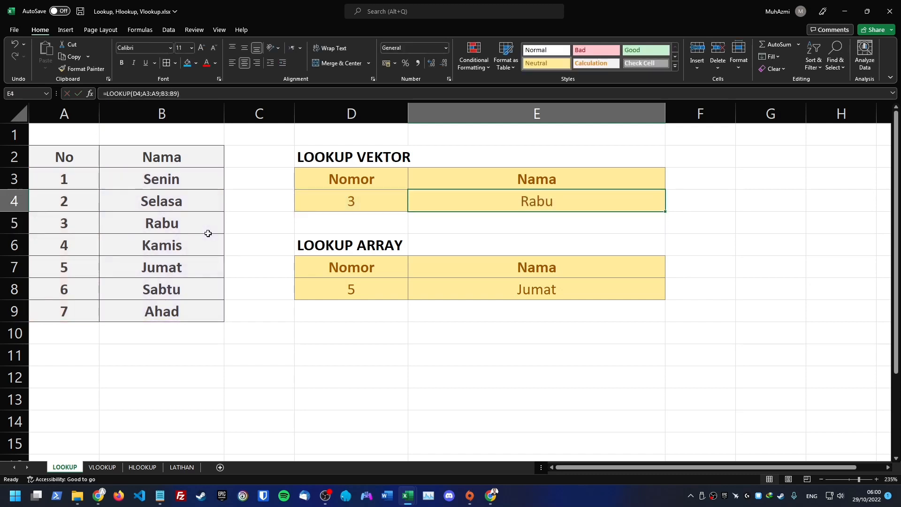
Set the LOOKUP VEKTOR number in D4 to 7 and review the formula in E4
key("Left")
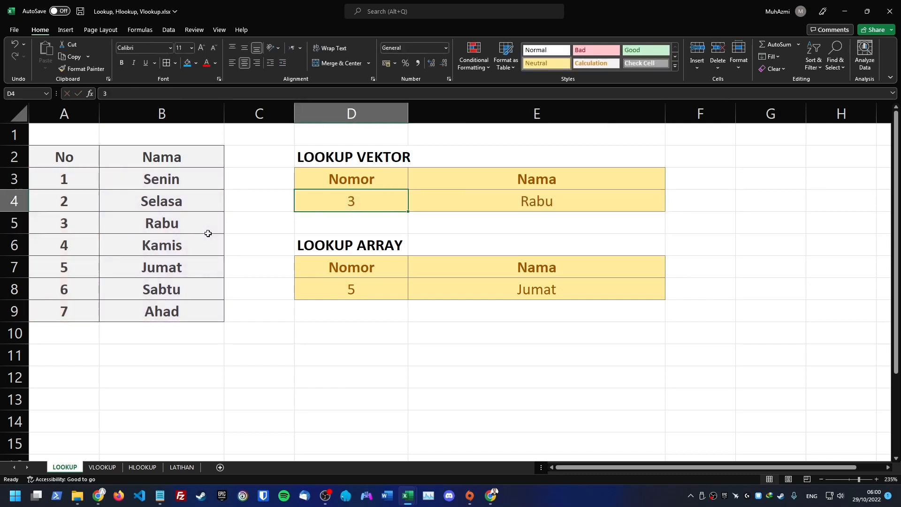
type("7")
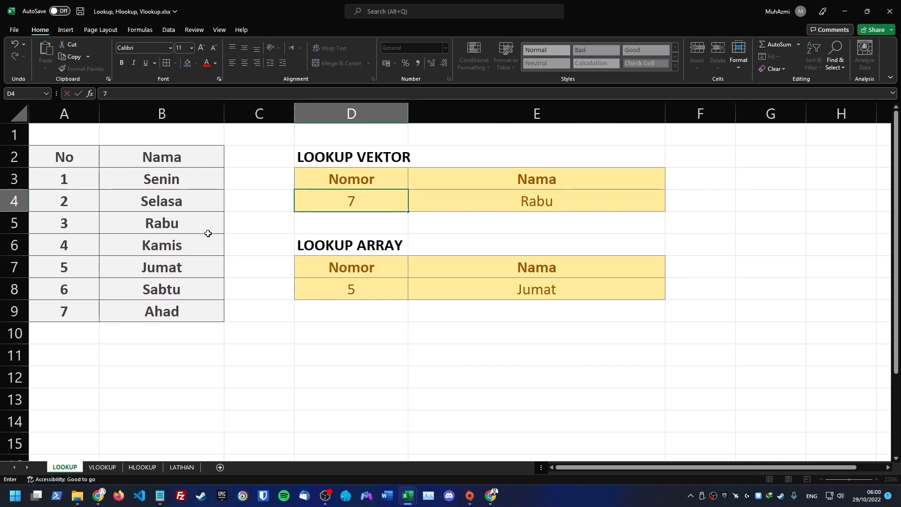
key("Return")
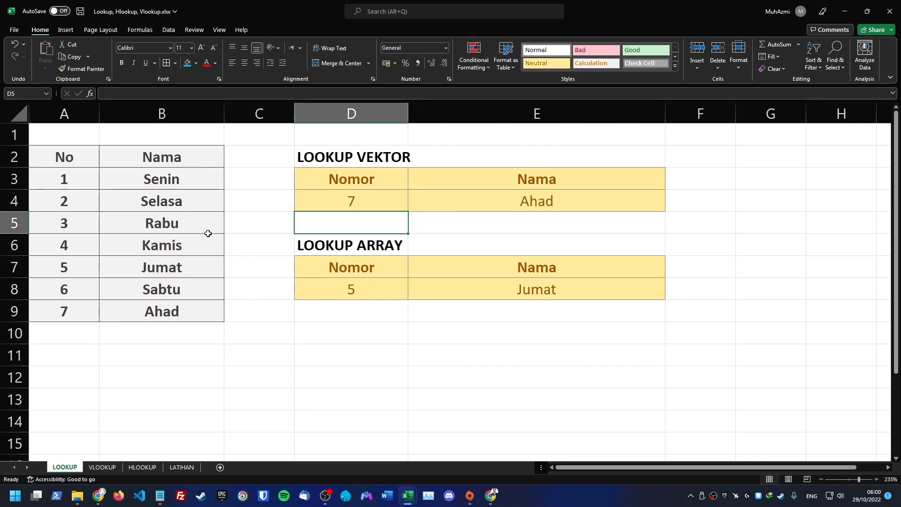
key("Right")
key("Up")
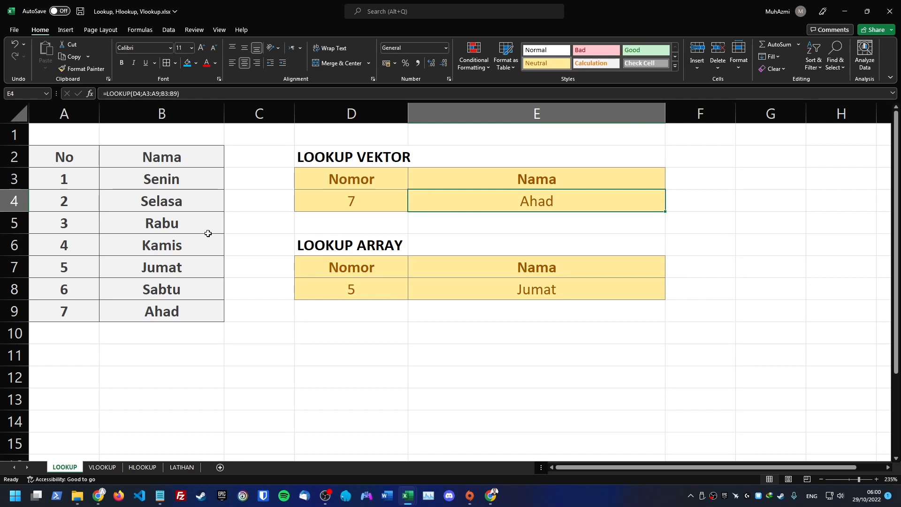
key("F2")
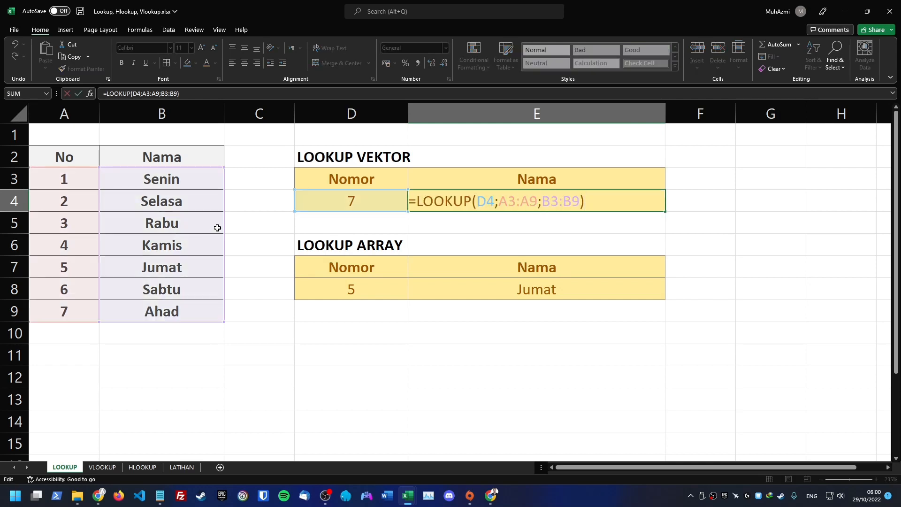
key("Escape")
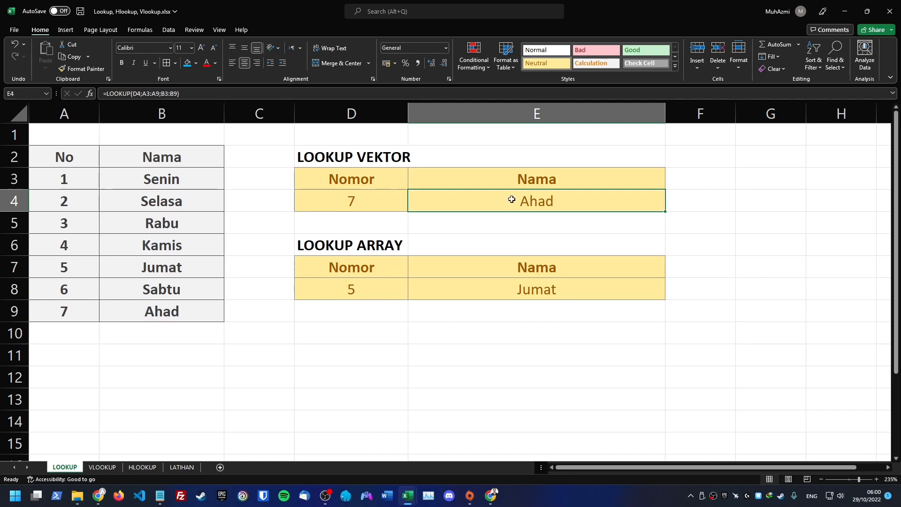
Rewrite the vector formula in E4 as =LOOKUP(D4;A2:A9;B2:B9), with the header row included in both ranges
type("=")
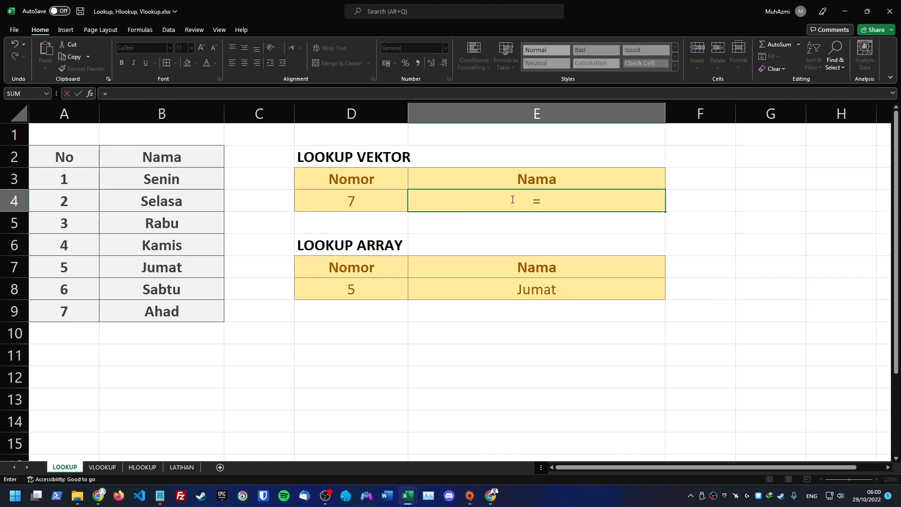
type("LOOKUP*")
key("BackSpace")
type("(")
key("Left")
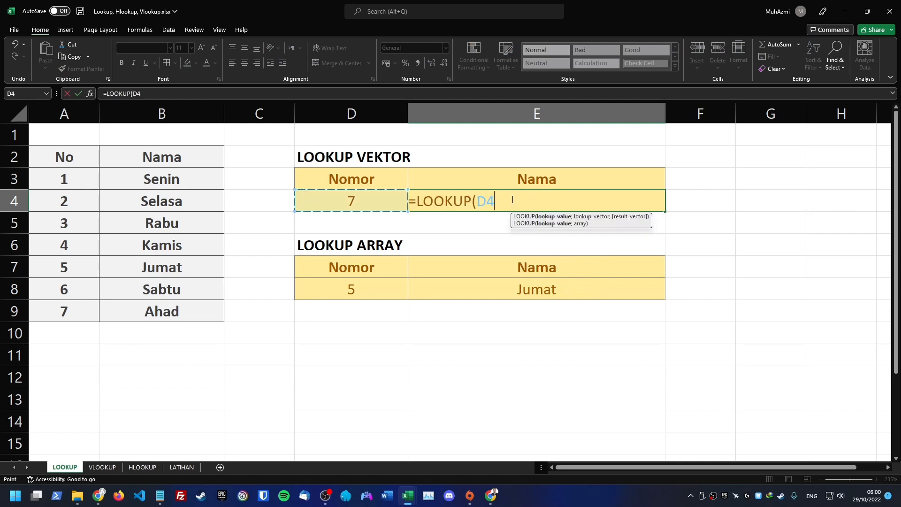
type(";")
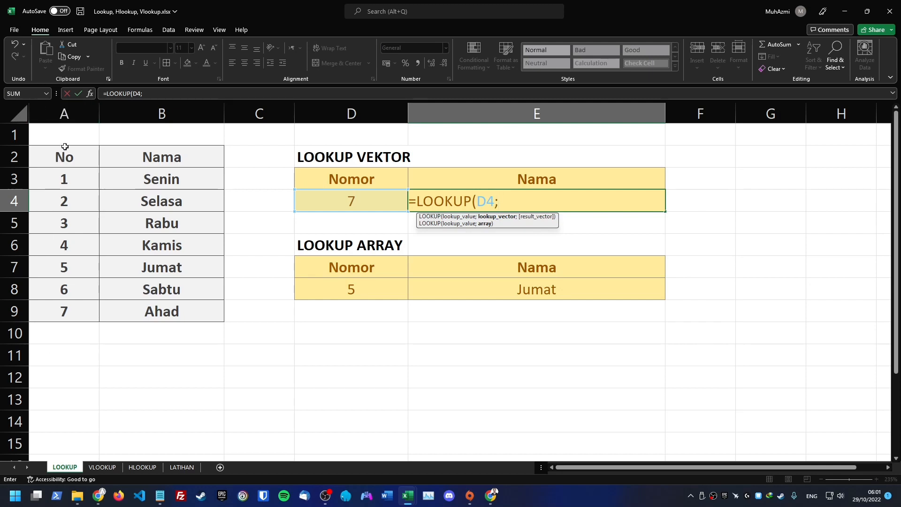
left_click_drag(65, 157, 64, 310)
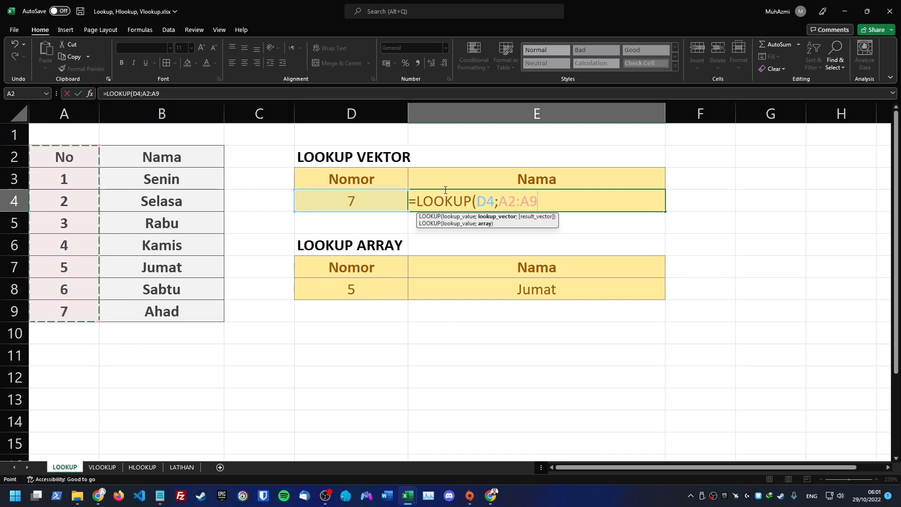
type(";")
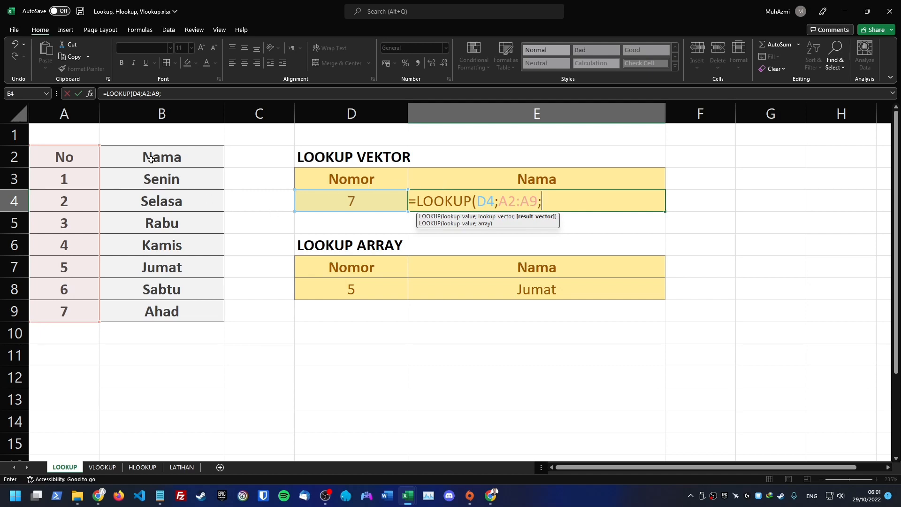
left_click_drag(147, 158, 157, 309)
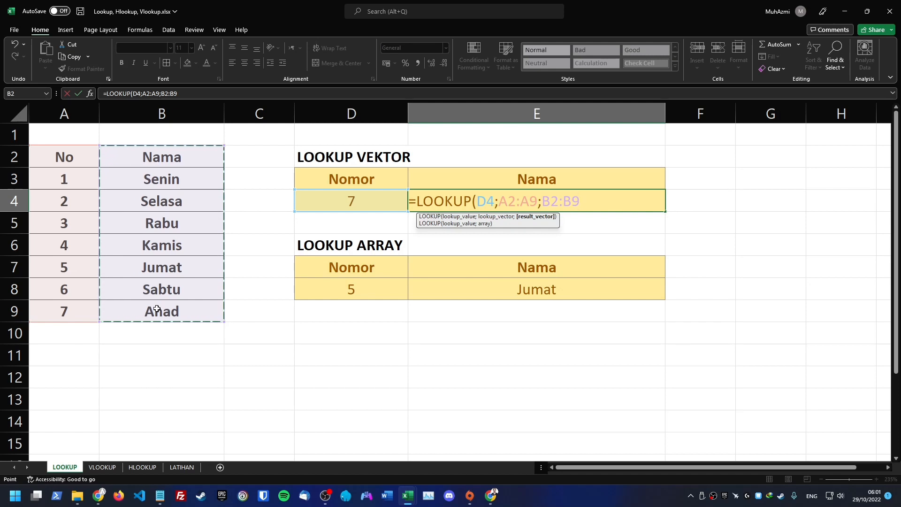
key("Return")
key("Down")
key("Up")
key("Up")
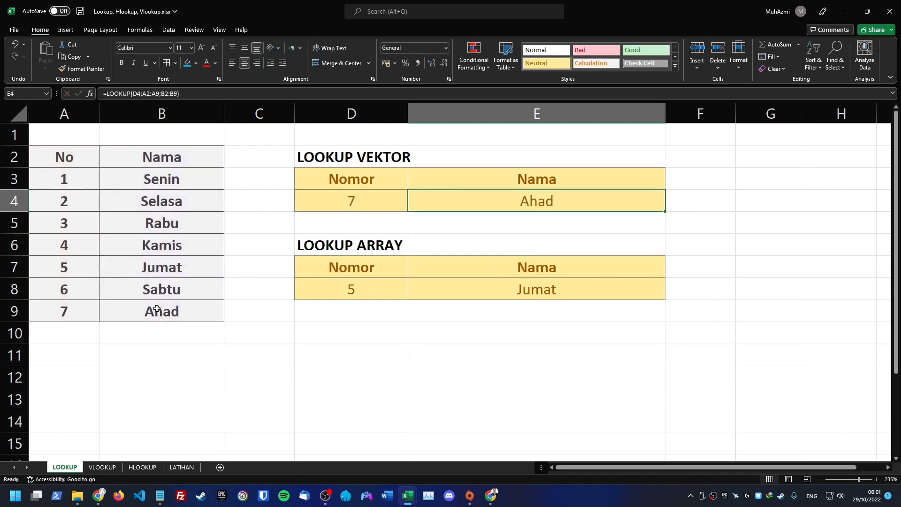
Set the LOOKUP VEKTOR number in D4 to 5
key("Left")
key("F2")
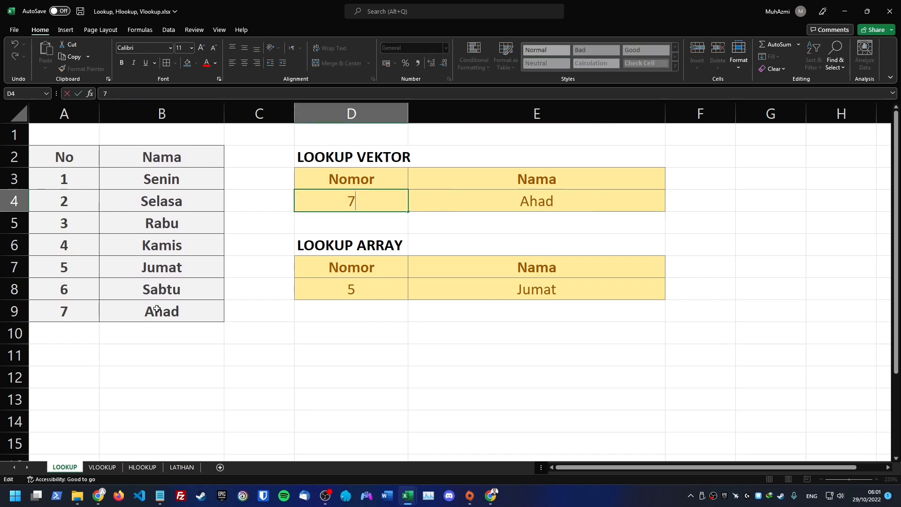
key("BackSpace")
type("5")
key("Return")
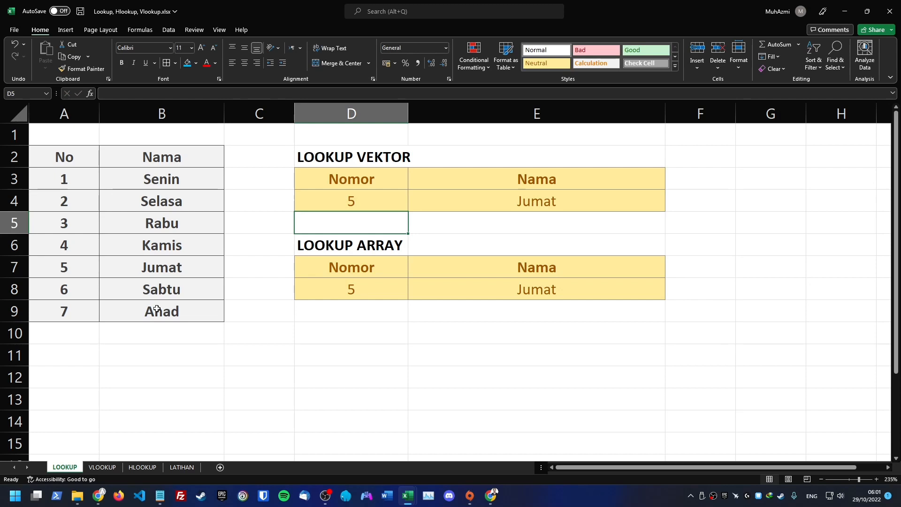
Set the LOOKUP ARRAY number in D8 to 2
key("Down")
key("Down")
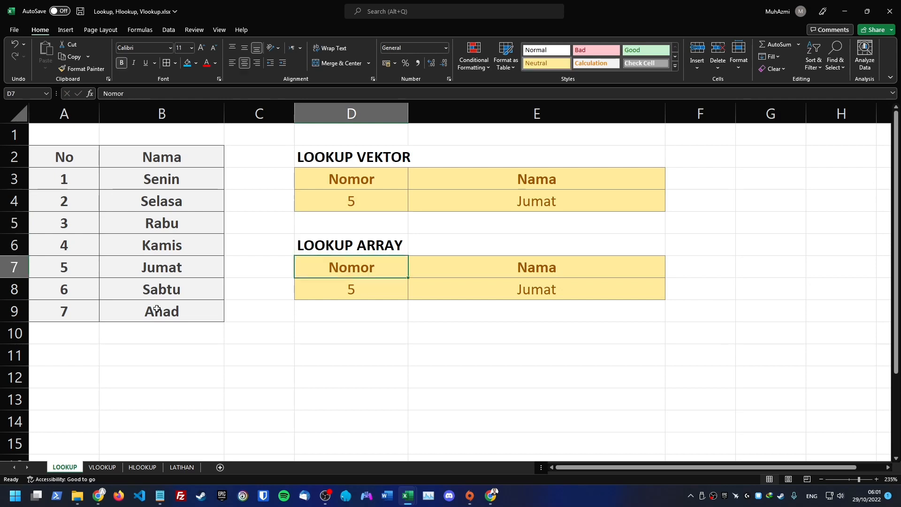
key("Down")
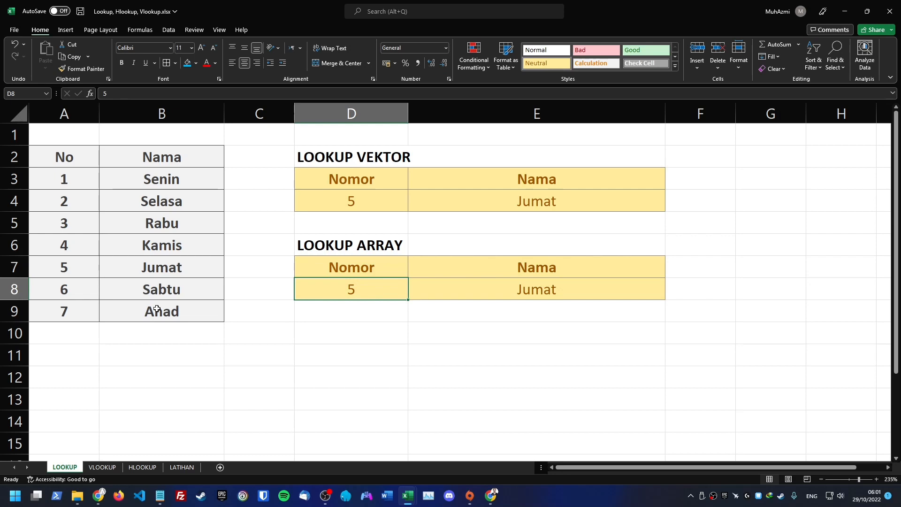
type("2")
key("Return")
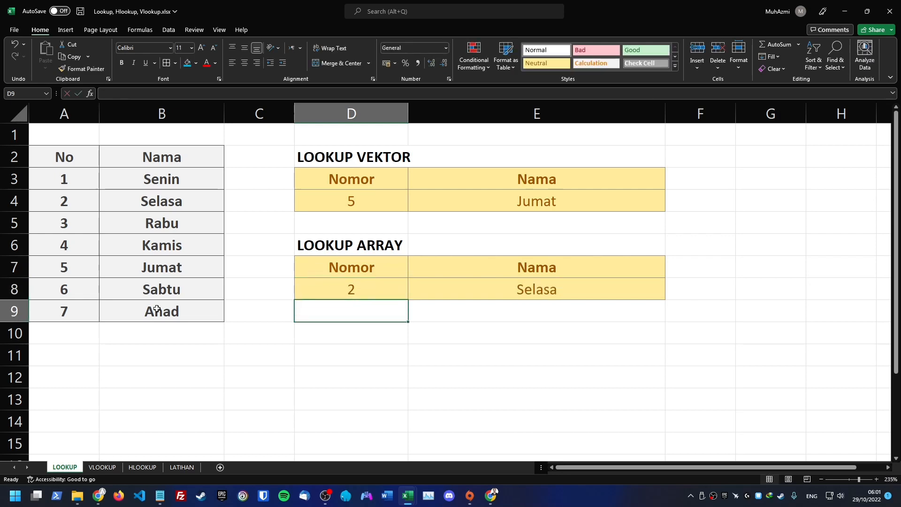
Review the arguments of the array LOOKUP formula in E8, singling out the A3:B9 range
key("Up")
key("Right")
key("F2")
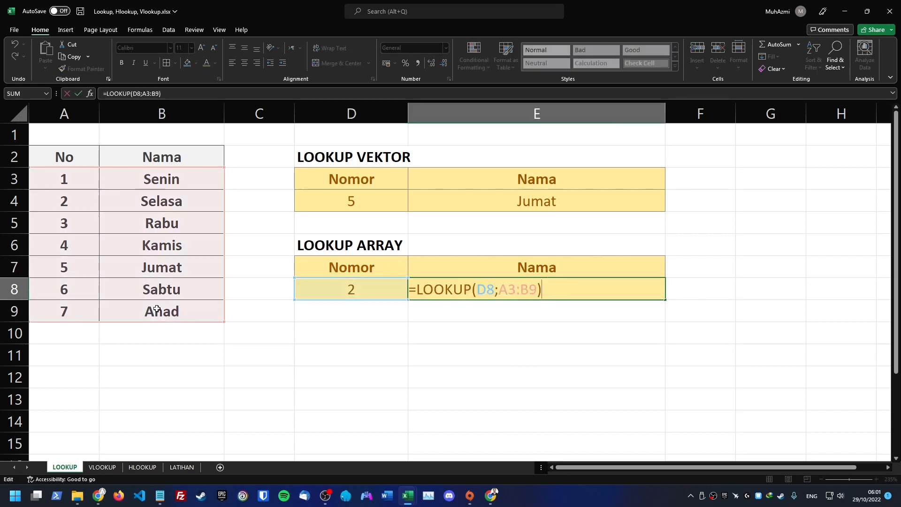
key("Left")
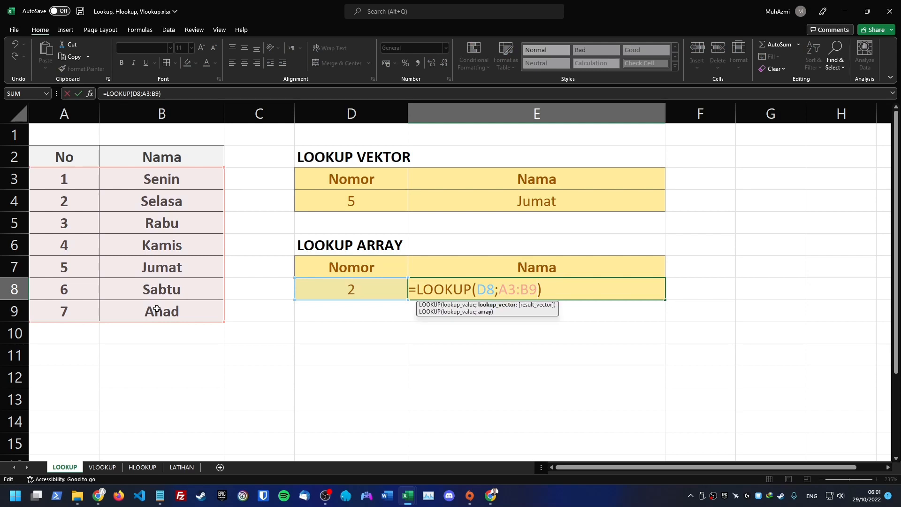
key("Left")
key("Left")
key("Left")
key("Left")
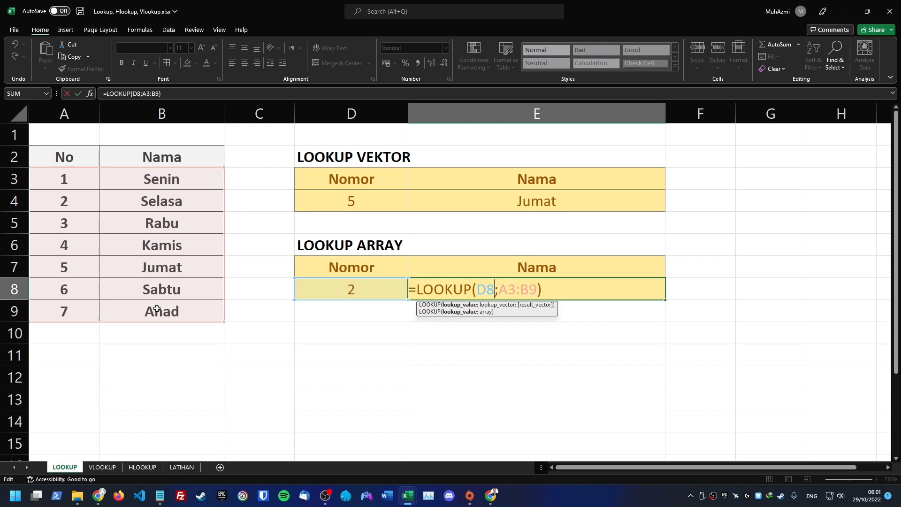
key("Right")
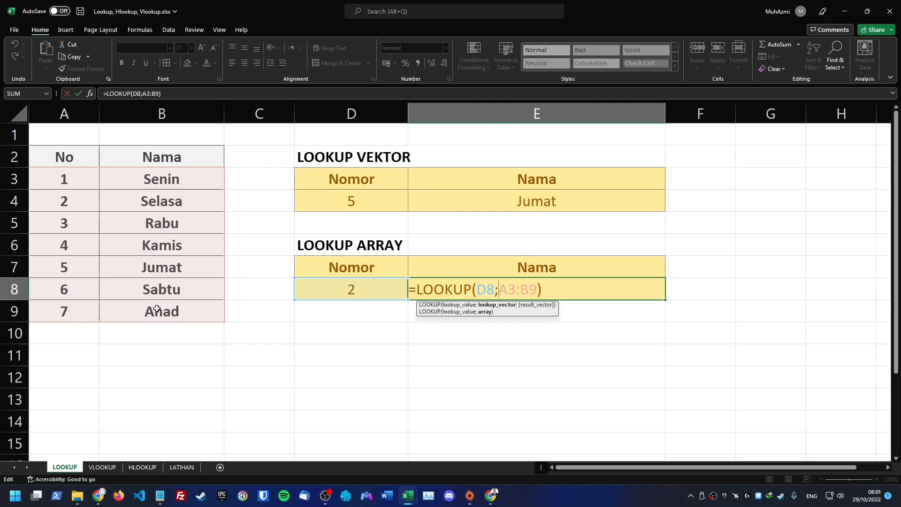
key("shift+Right")
key("shift+Right")
key("shift+Right")
key("shift+Right")
key("shift+Right")
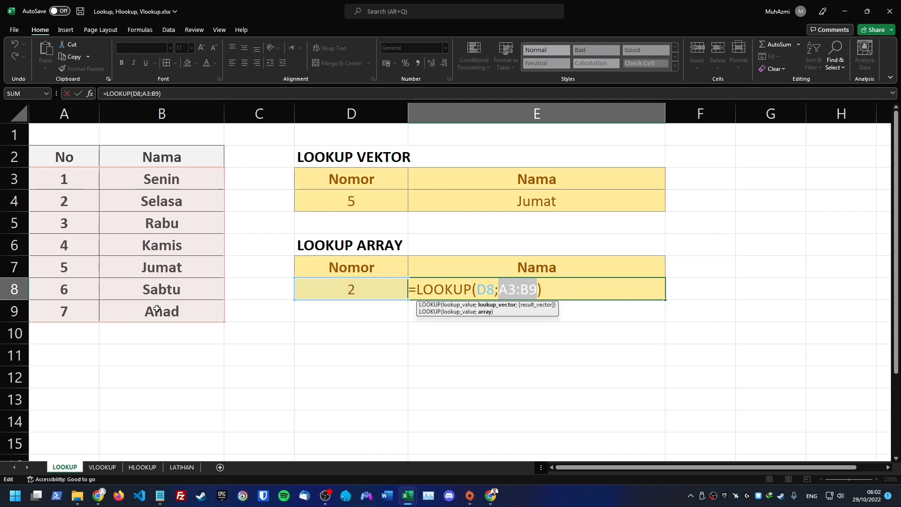
key("ctrl+Return")
Rewrite the array formula in E8 as =LOOKUP(D8;A2:B9), with the header row included in the range
type("=")
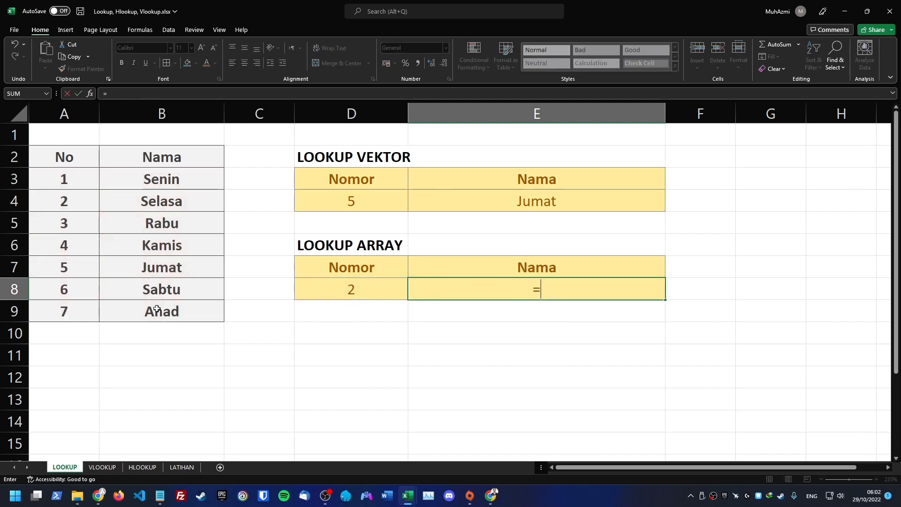
type("LOOKUP(")
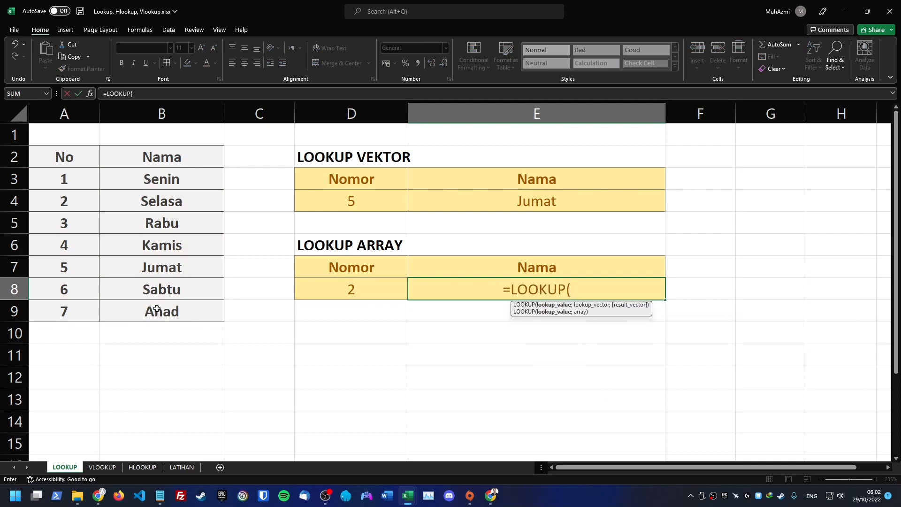
left_click(362, 290)
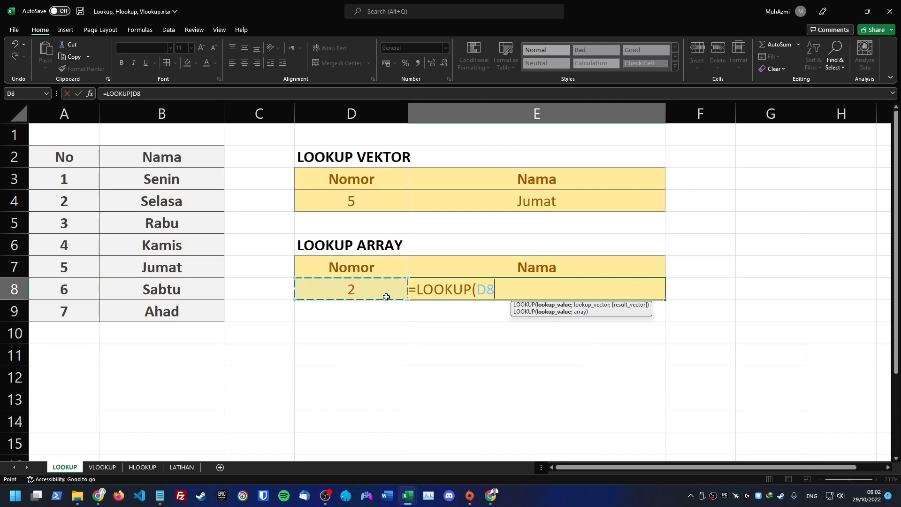
type(";")
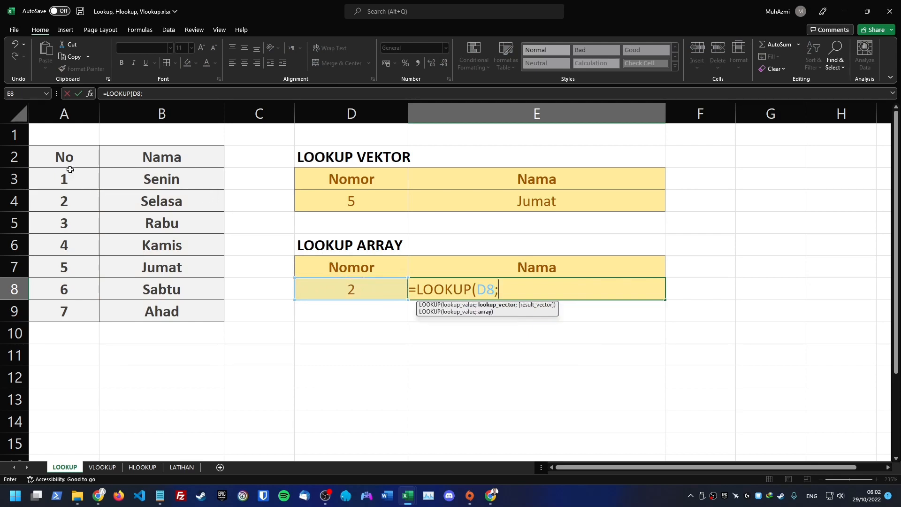
left_click_drag(64, 156, 225, 309)
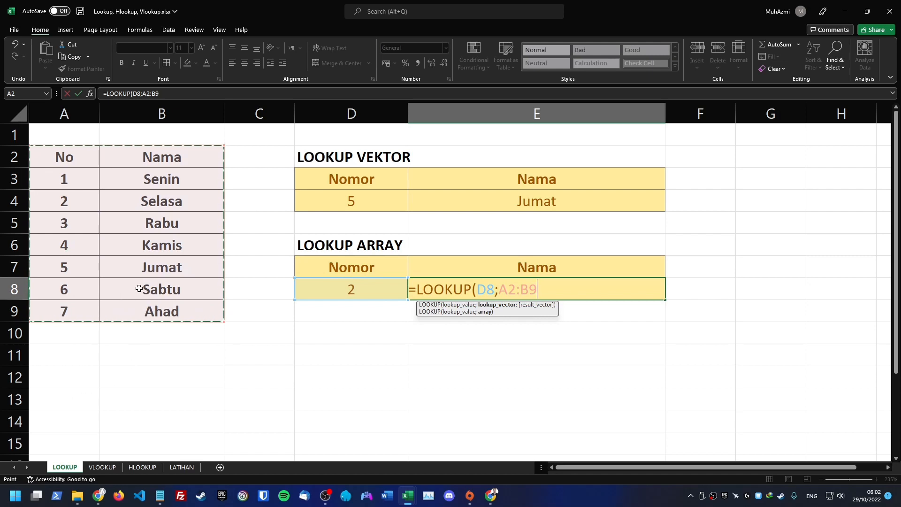
key("Return")
key("Up")
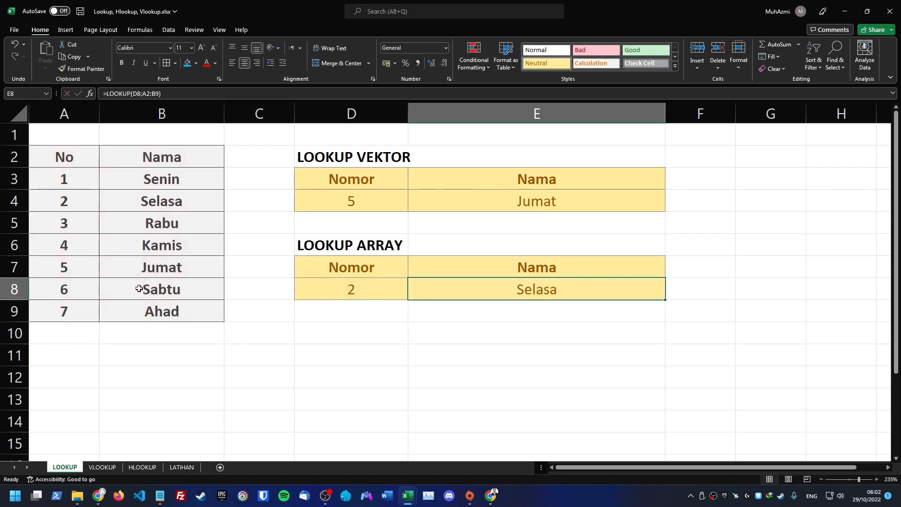
Test the array lookup with the number 4 and finally 6 in D8, and review the formula in E8
key("Left")
type("4")
key("Return")
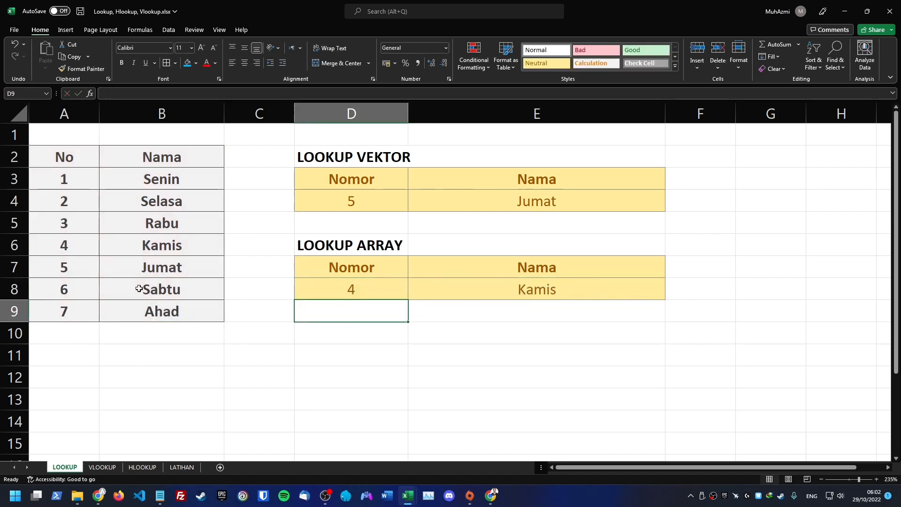
key("Up")
type("6")
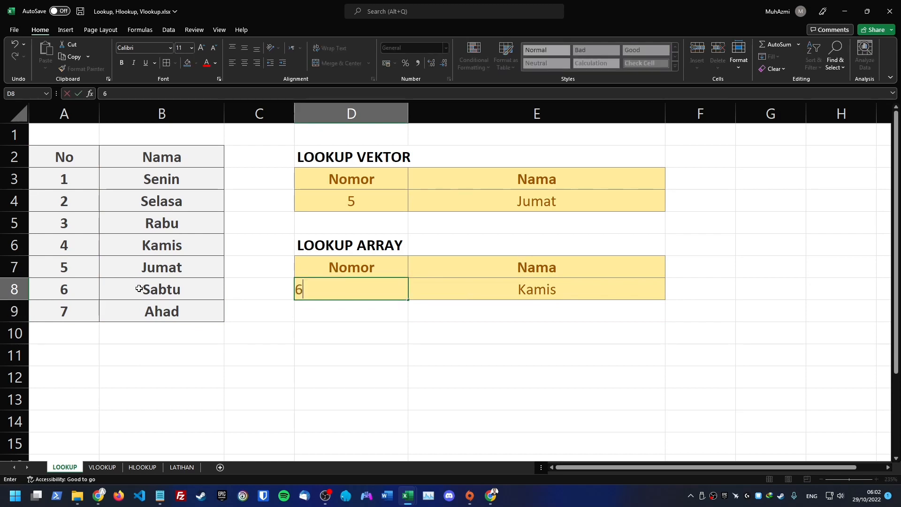
key("Return")
key("Up")
key("Right")
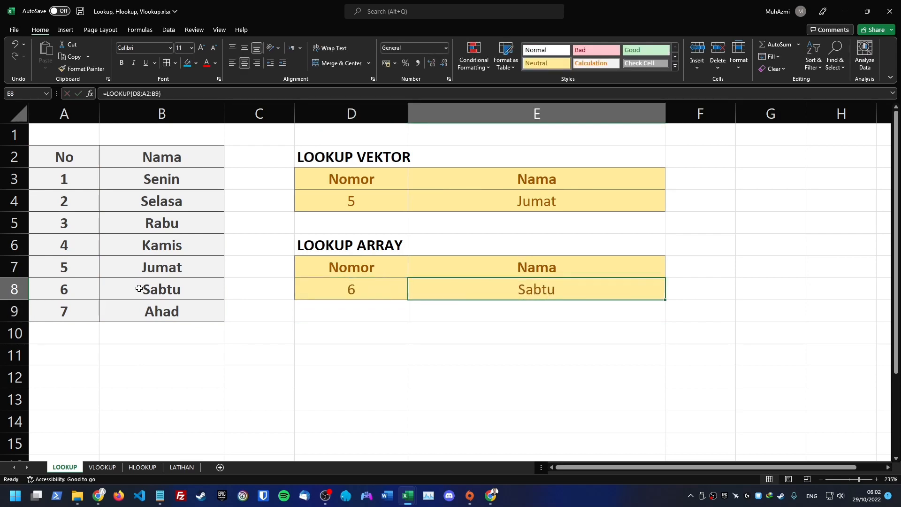
key("F2")
key("Escape")
Open the VLOOKUP sheet and examine the Nomor and Bulan table alongside the Cari search value in D4
left_click(102, 467)
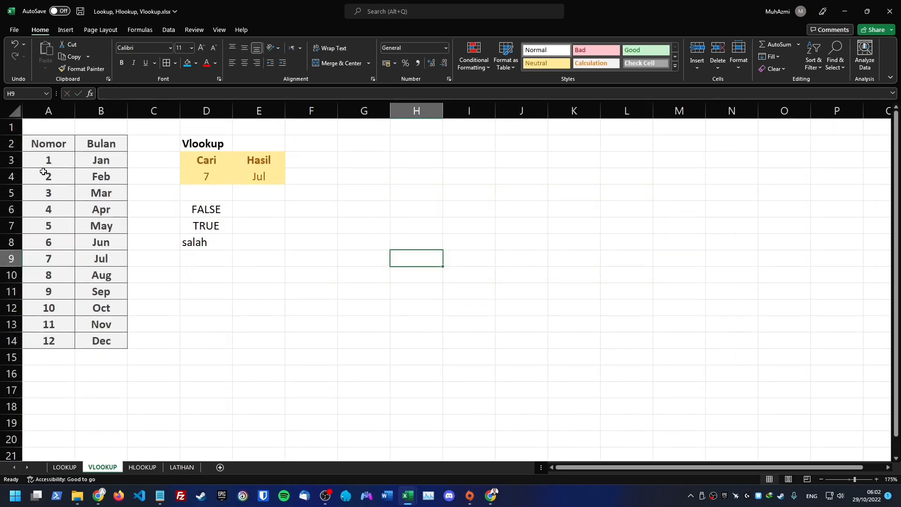
scroll(43, 171, "up", 3)
left_click(420, 217)
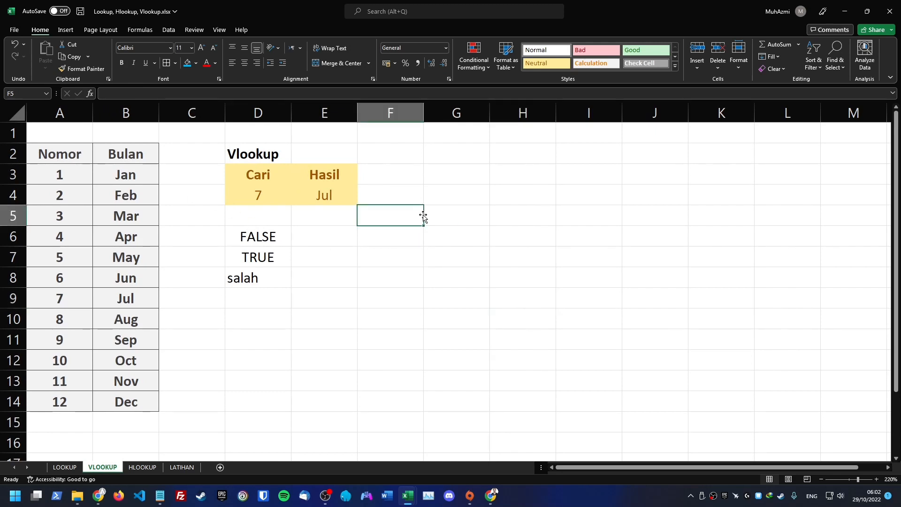
left_click_drag(68, 157, 123, 400)
left_click(123, 325)
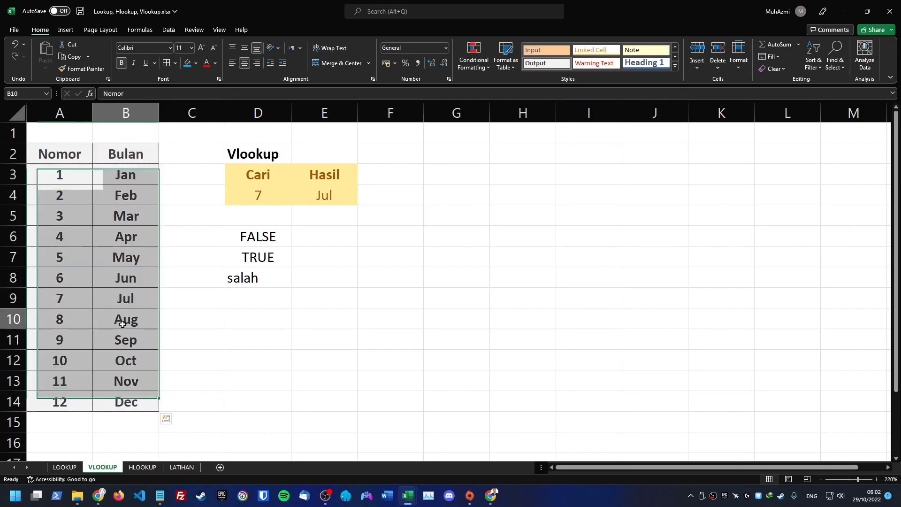
left_click_drag(68, 153, 517, 203)
left_click(263, 211)
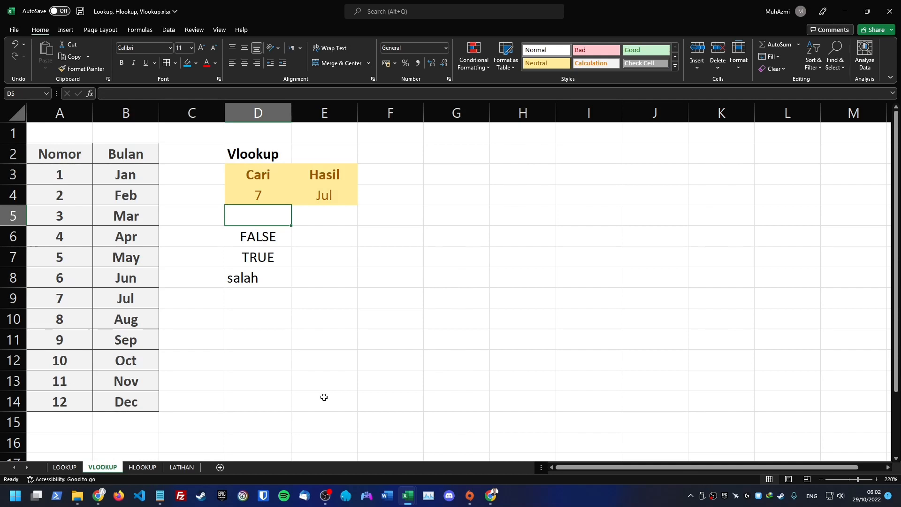
left_click(261, 149)
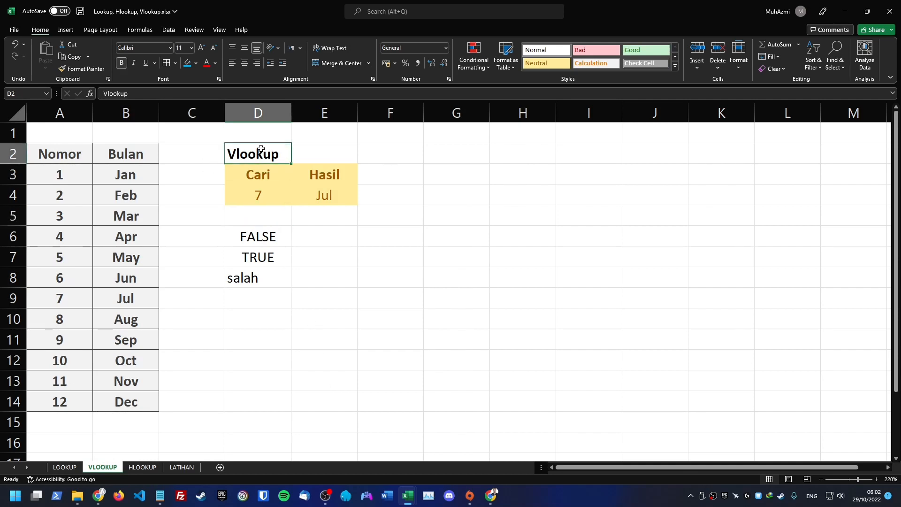
left_click(261, 196)
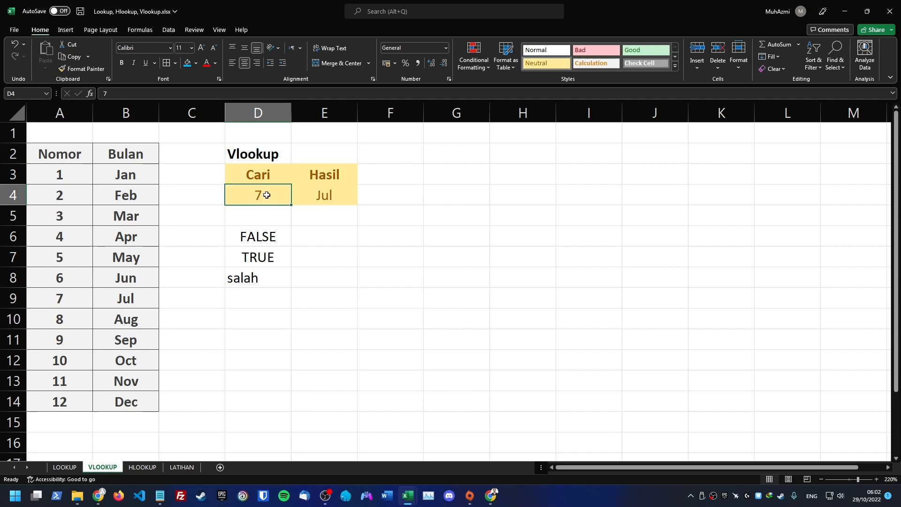
left_click(104, 298)
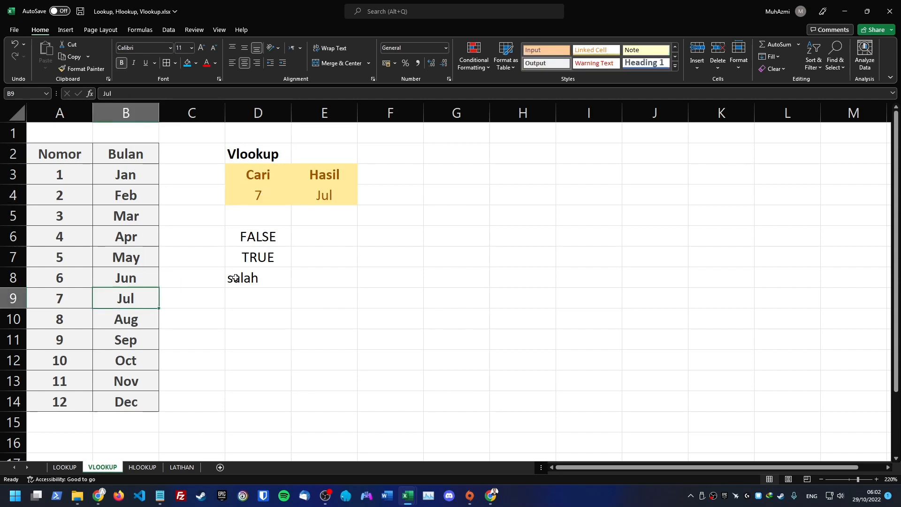
Widen column E to about four times its width so the full VLOOKUP formula fits in E4
double_click(324, 198)
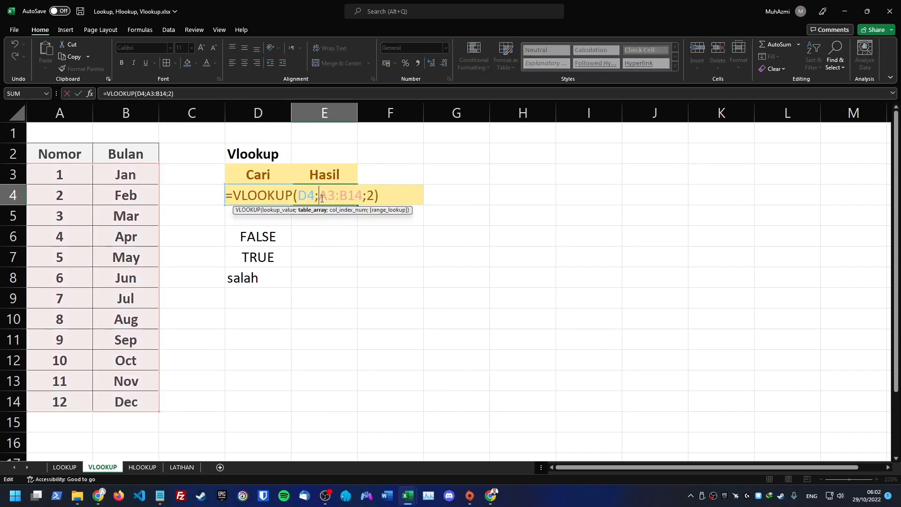
key("Escape")
left_click_drag(357, 113, 564, 113)
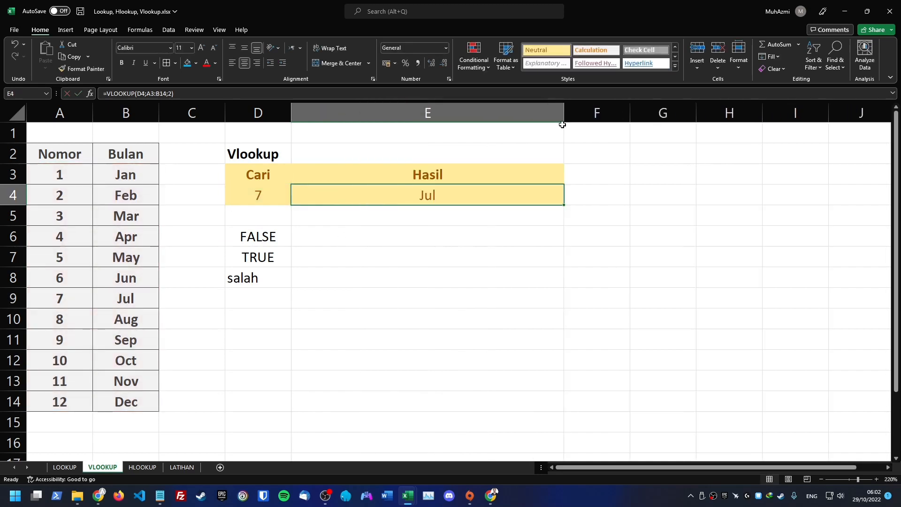
Review the lookup value and table range arguments of the VLOOKUP formula in E4
double_click(442, 194)
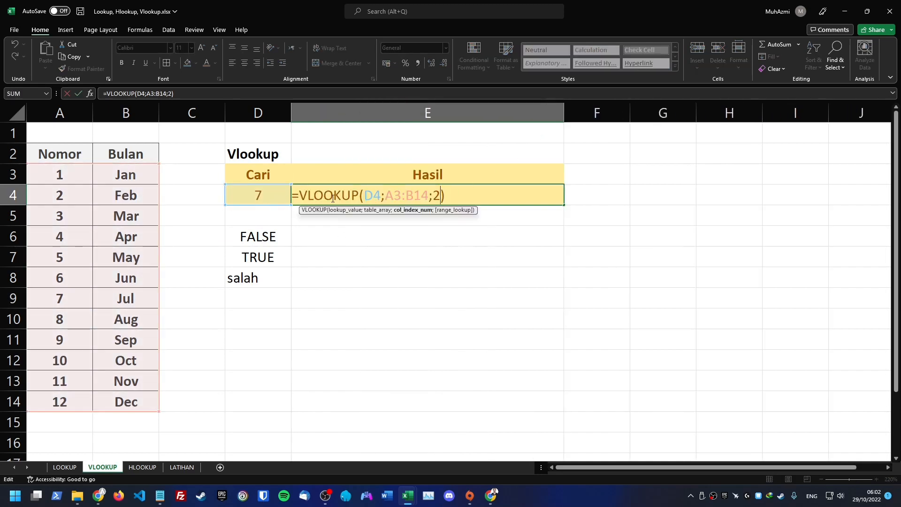
left_click(374, 196)
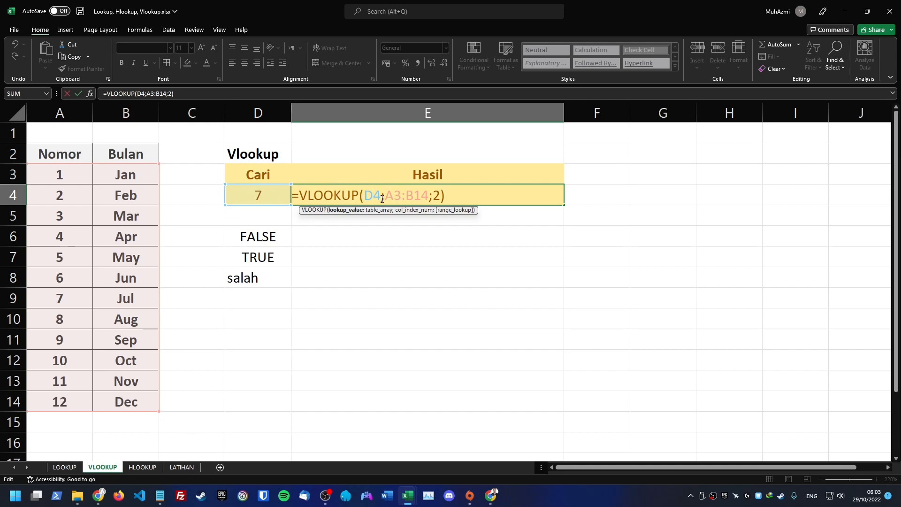
left_click_drag(385, 196, 432, 196)
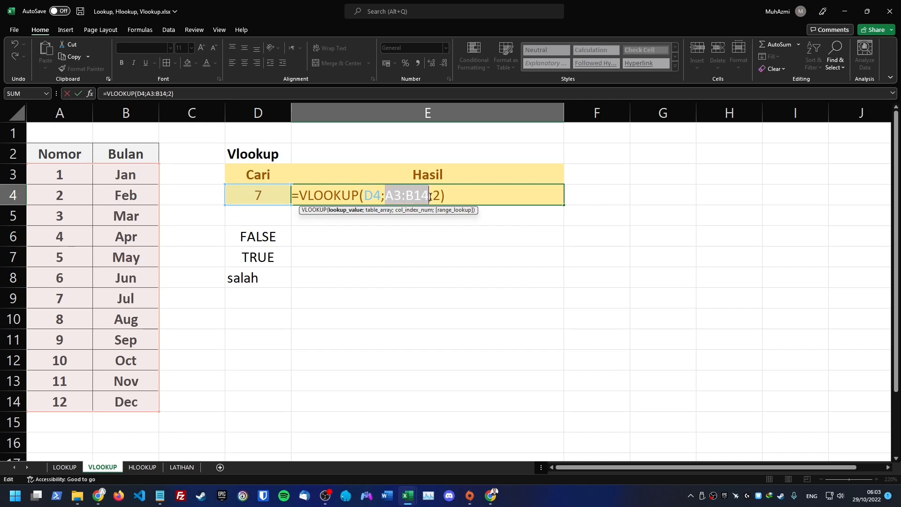
left_click(401, 195)
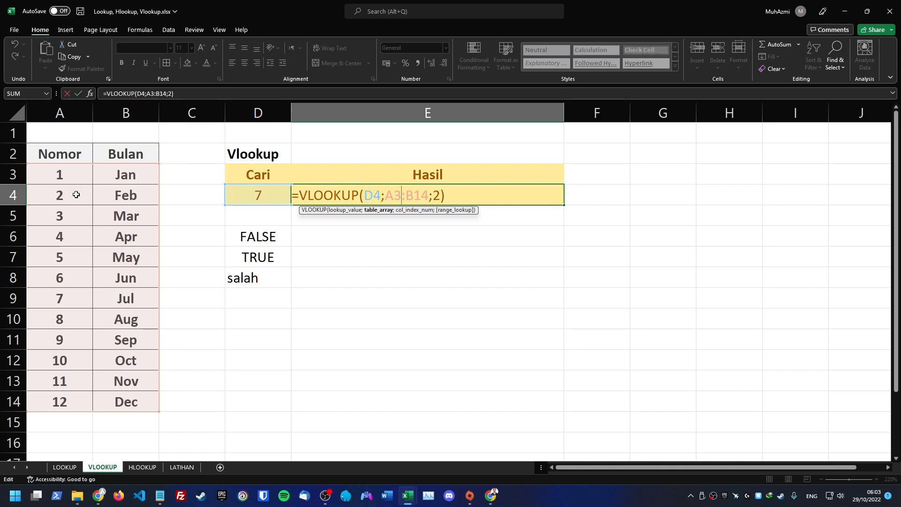
key("Escape")
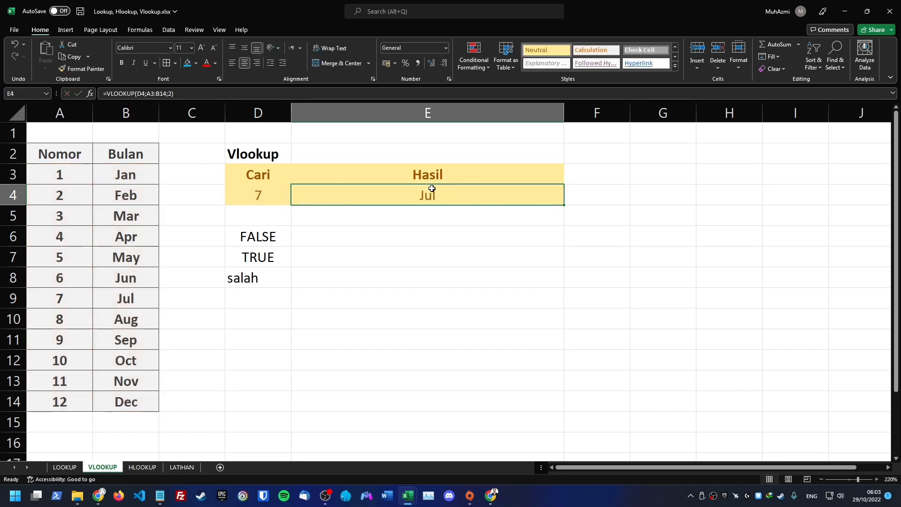
Change the table range in the E4 VLOOKUP formula to A2:B14 to include the header row
double_click(433, 188)
key("Left")
key("Left")
key("Left")
key("Left")
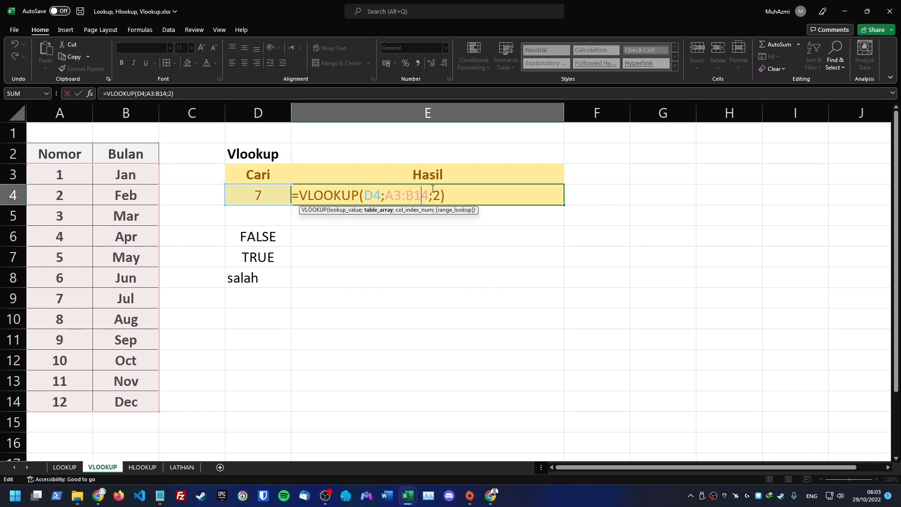
key("Delete")
type("2")
key("Return")
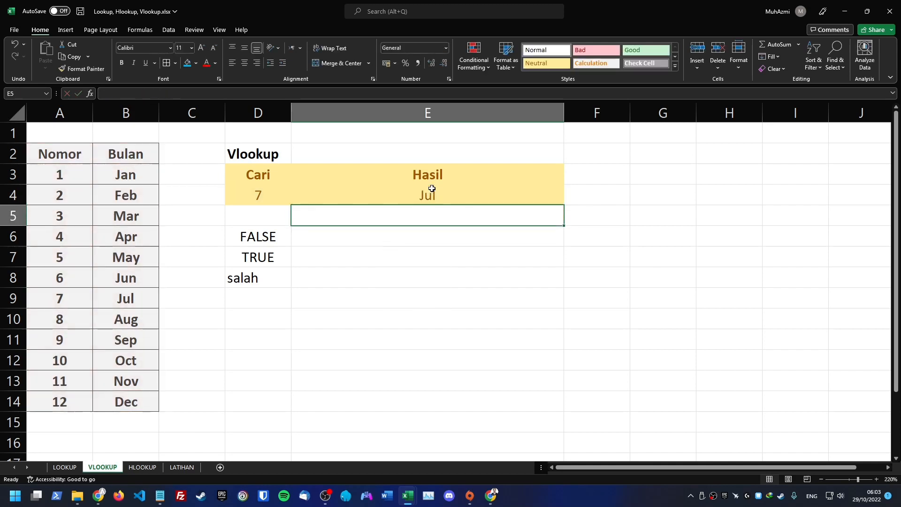
Set the column index of the VLOOKUP formula in E4 to 1
left_click(432, 188)
double_click(429, 197)
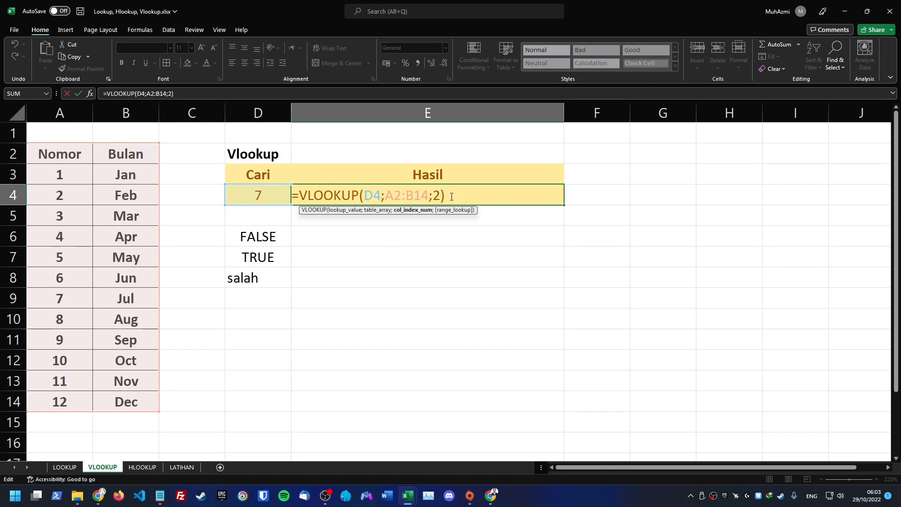
double_click(438, 197)
type("1")
key("Return")
left_click(372, 193)
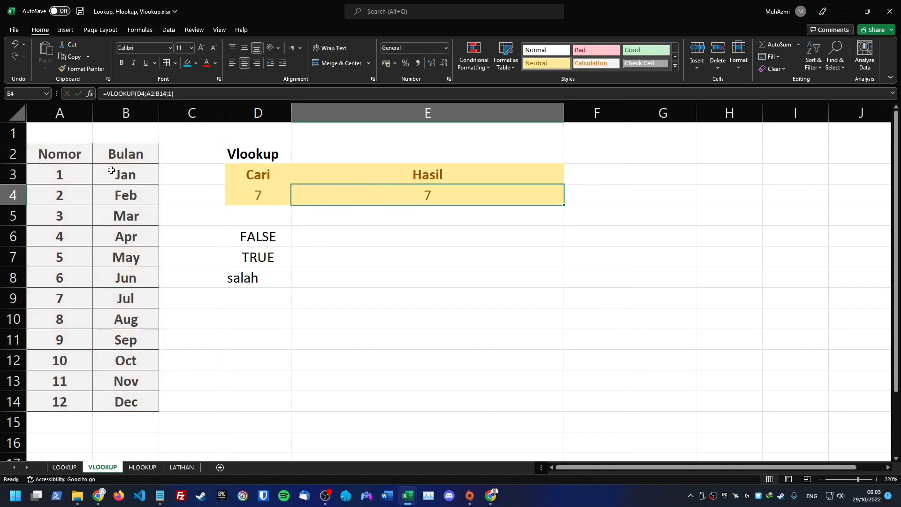
Highlight the Nomor and Bulan columns in turn to show the column index order, and return to E4
left_click(66, 114)
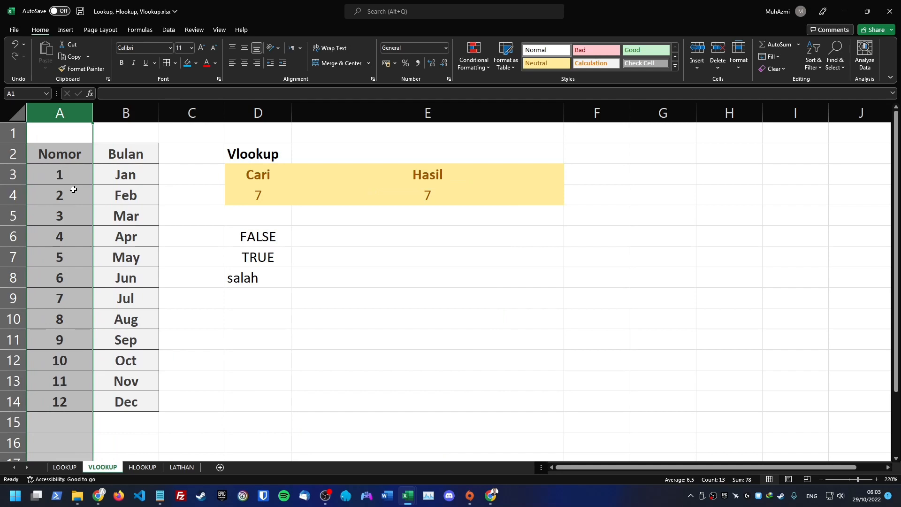
left_click(123, 114)
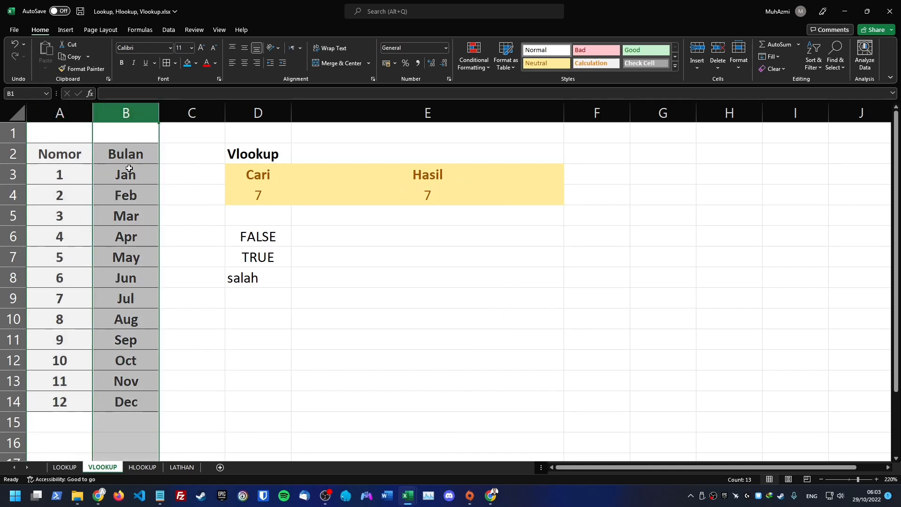
left_click(444, 196)
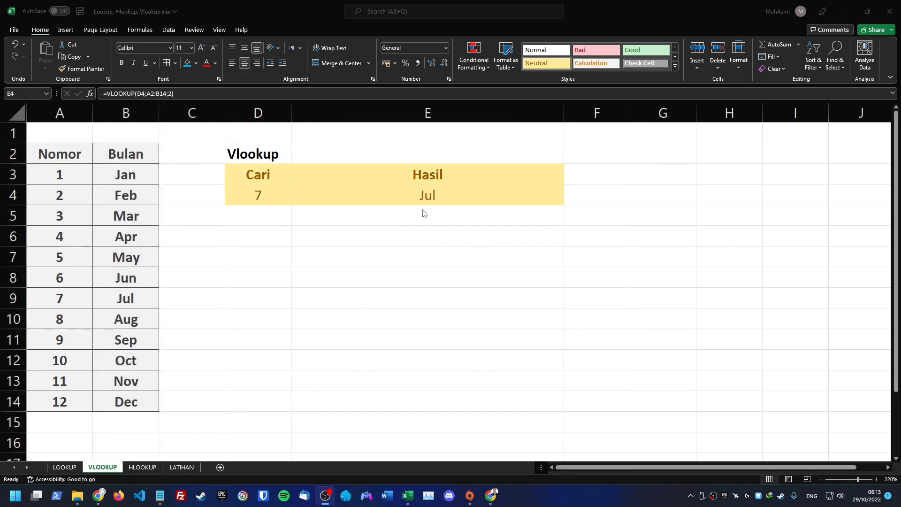
Review the lookup value, table range and column index arguments of the VLOOKUP formula in E4
left_click(420, 202)
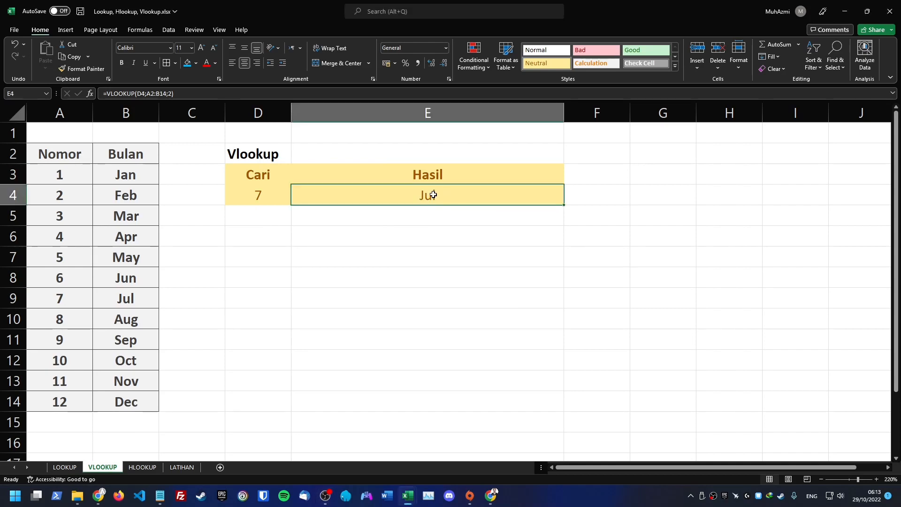
double_click(434, 196)
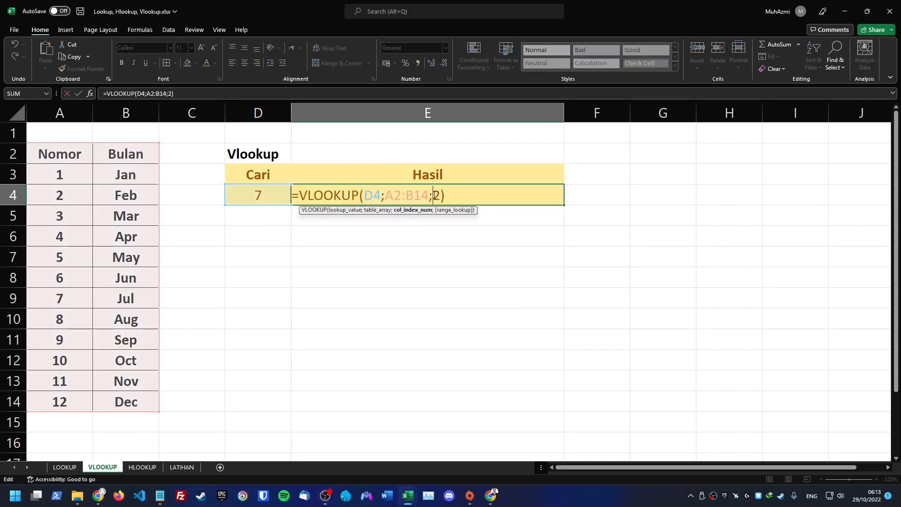
left_click(320, 193)
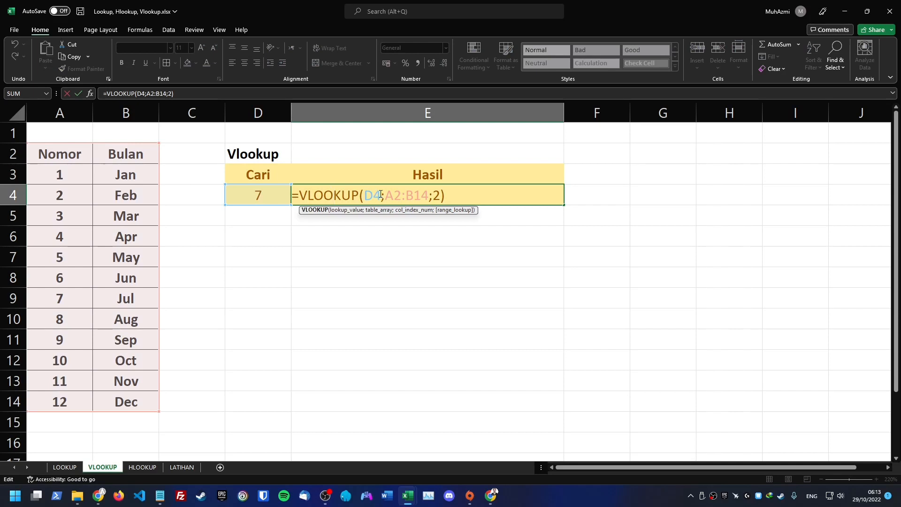
left_click_drag(373, 195, 433, 195)
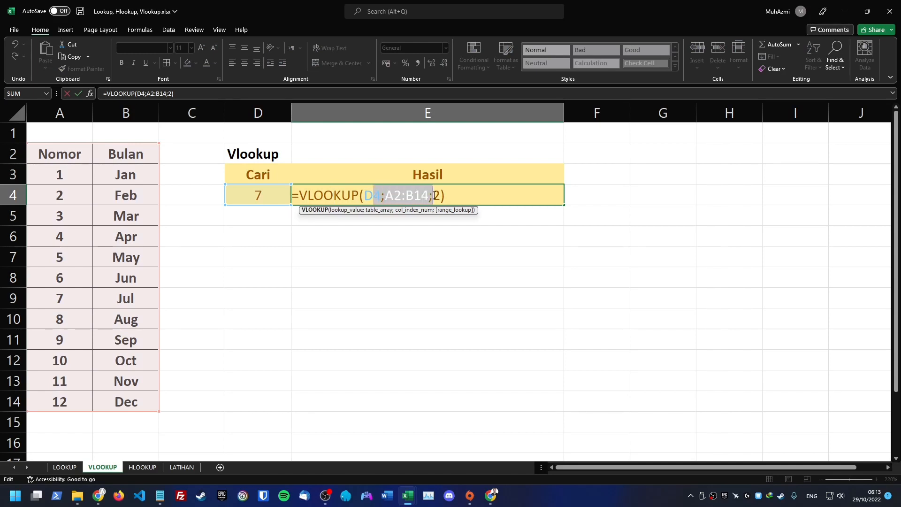
left_click(434, 195)
left_click(386, 195)
left_click(376, 195)
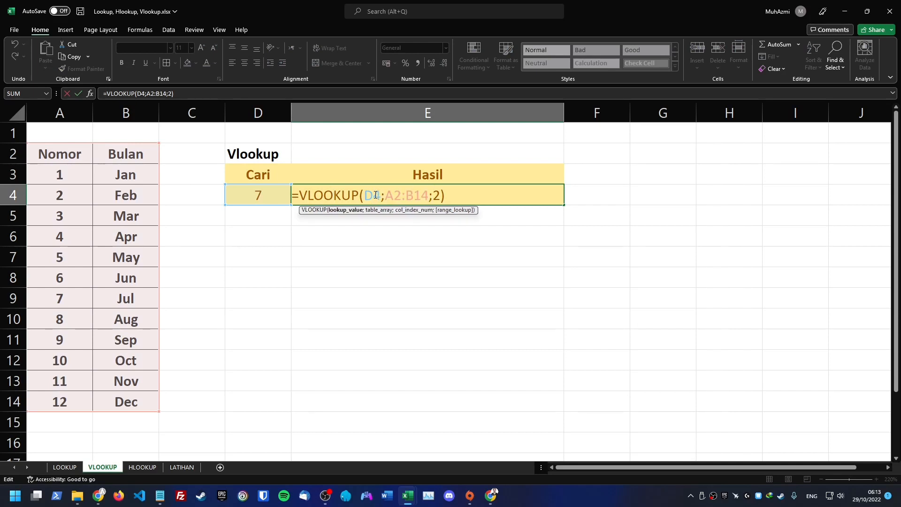
left_click(398, 196)
left_click(437, 195)
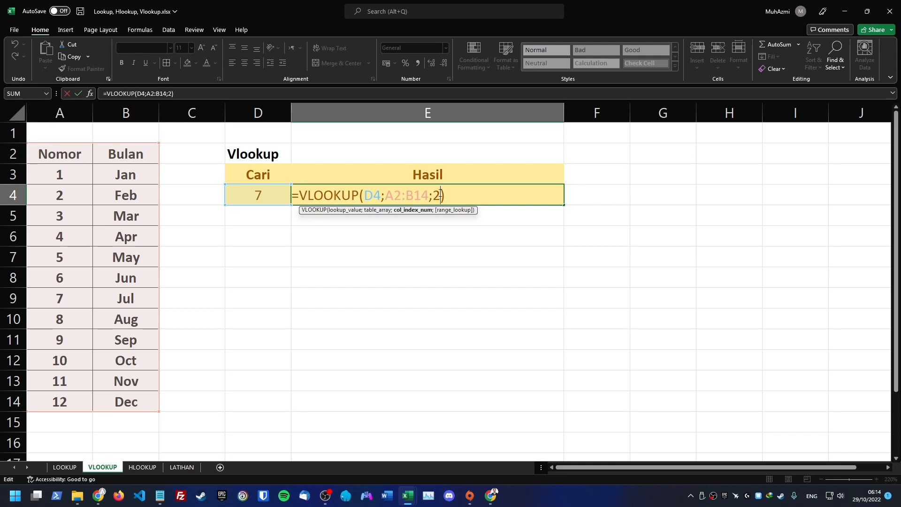
Try adding the optional range_lookup argument to the VLOOKUP formula in E4, and remove it again
type(";f")
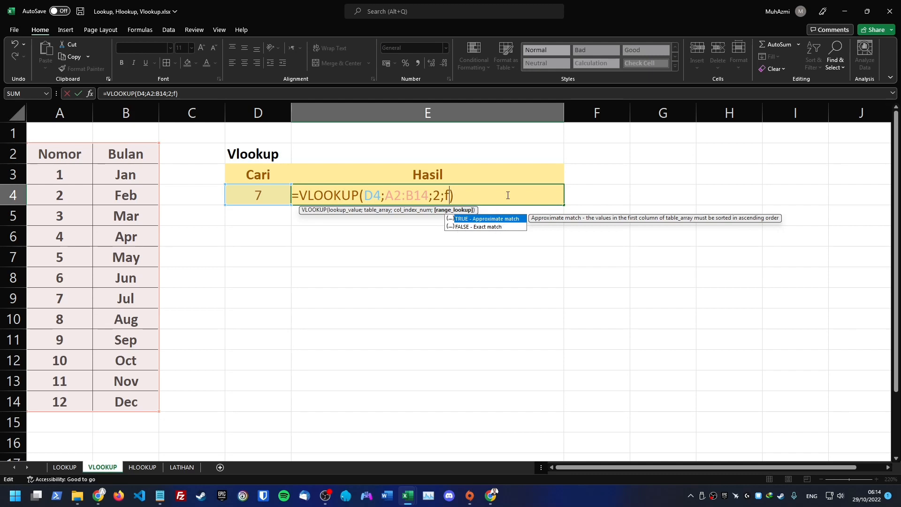
key("BackSpace")
key("BackSpace")
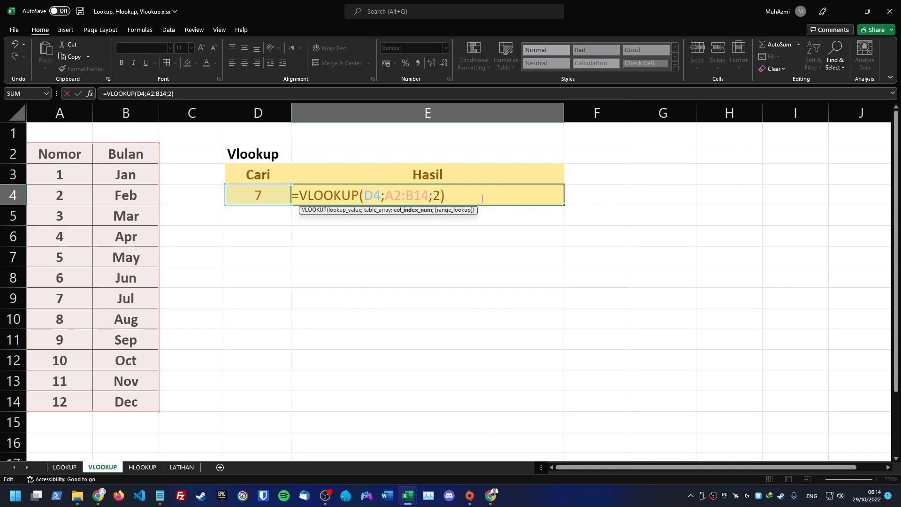
key("ctrl+Return")
Open the HLOOKUP sheet and highlight the Nomor row, the Bulan row and the whole horizontal table A2:M3
left_click(142, 468)
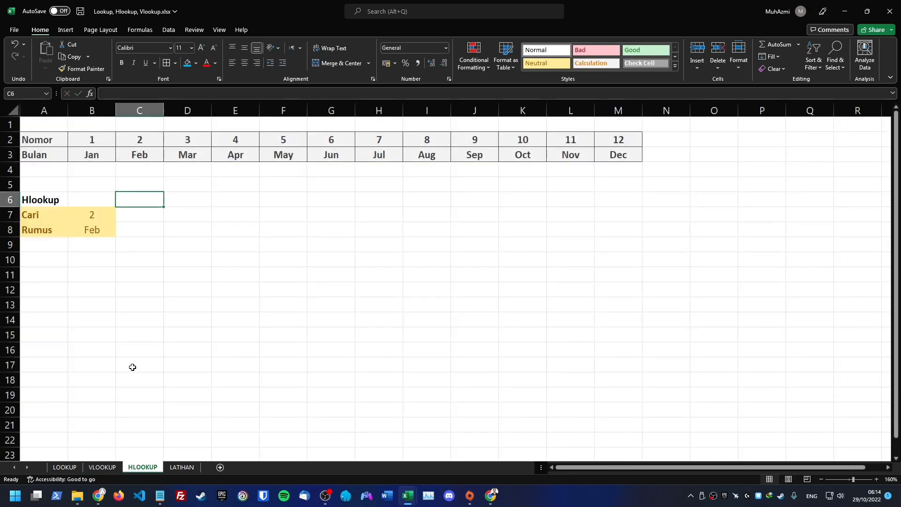
scroll(52, 156, "up", 3)
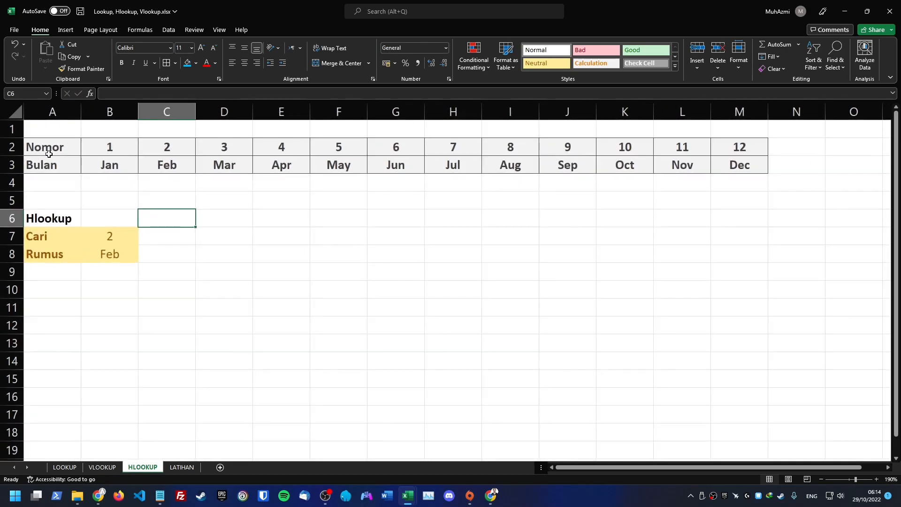
scroll(48, 154, "up", 3)
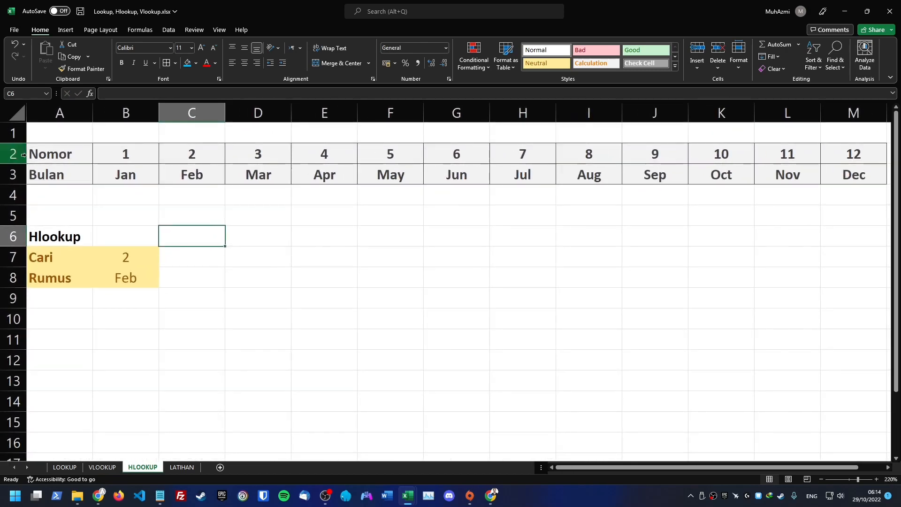
left_click_drag(31, 154, 812, 153)
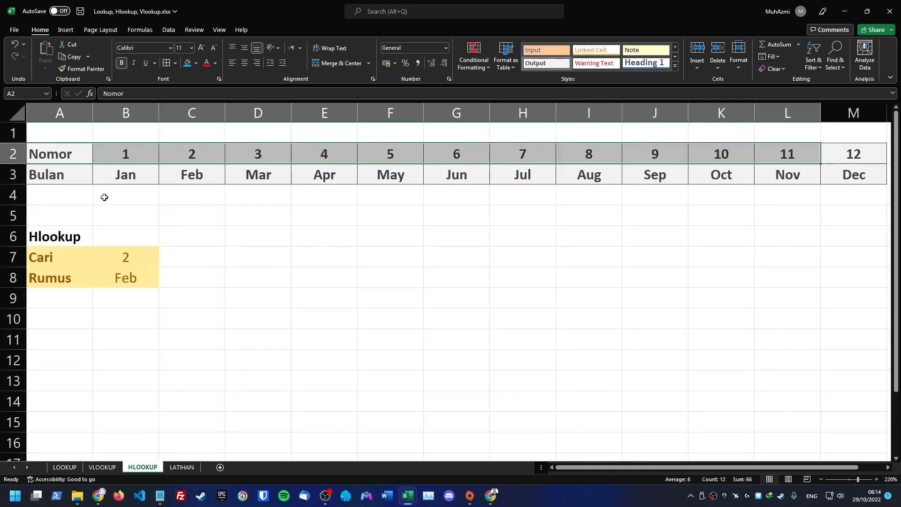
left_click_drag(113, 175, 743, 176)
left_click(302, 197)
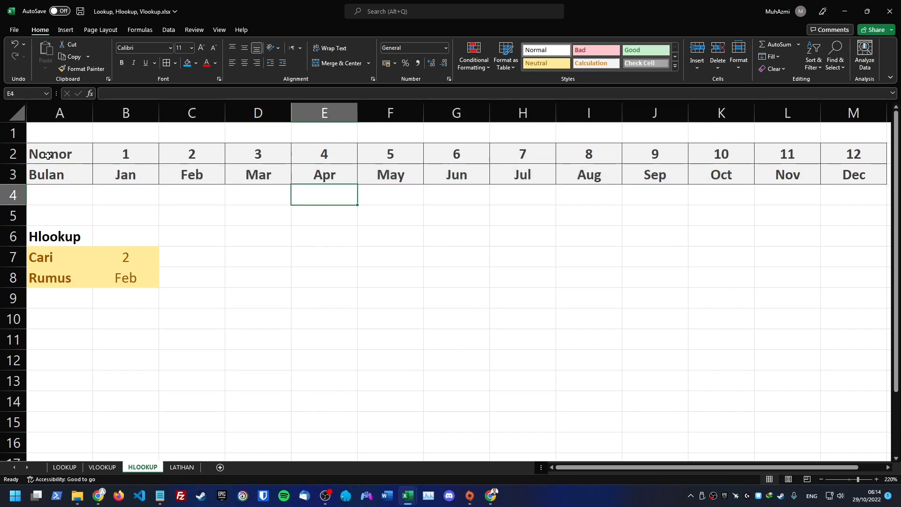
left_click_drag(48, 155, 833, 178)
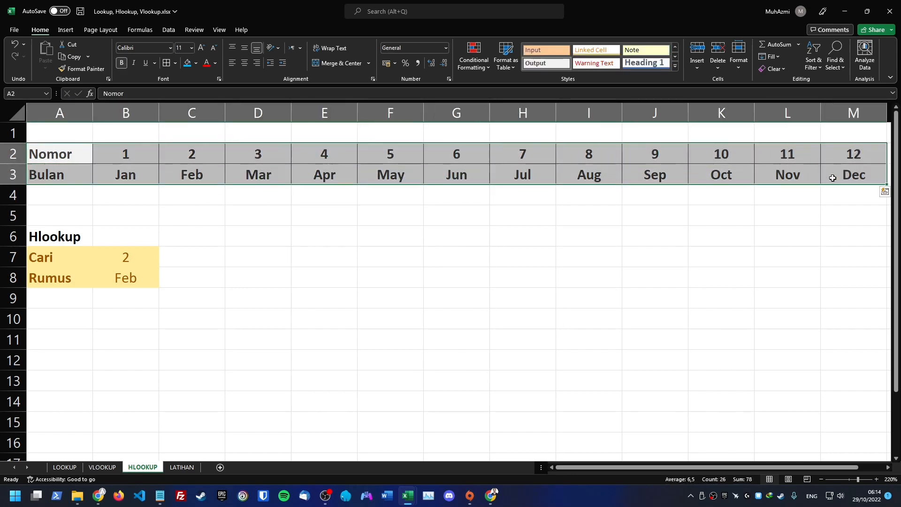
left_click(141, 200)
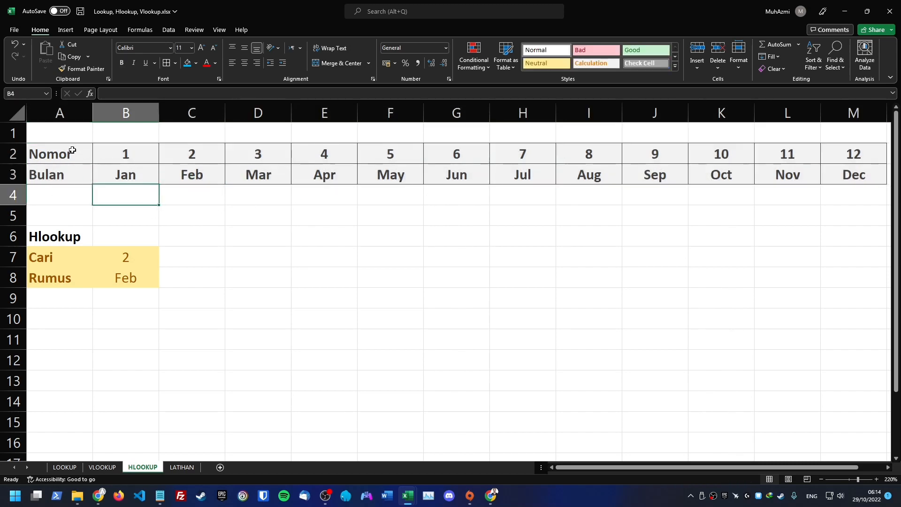
left_click_drag(71, 150, 845, 170)
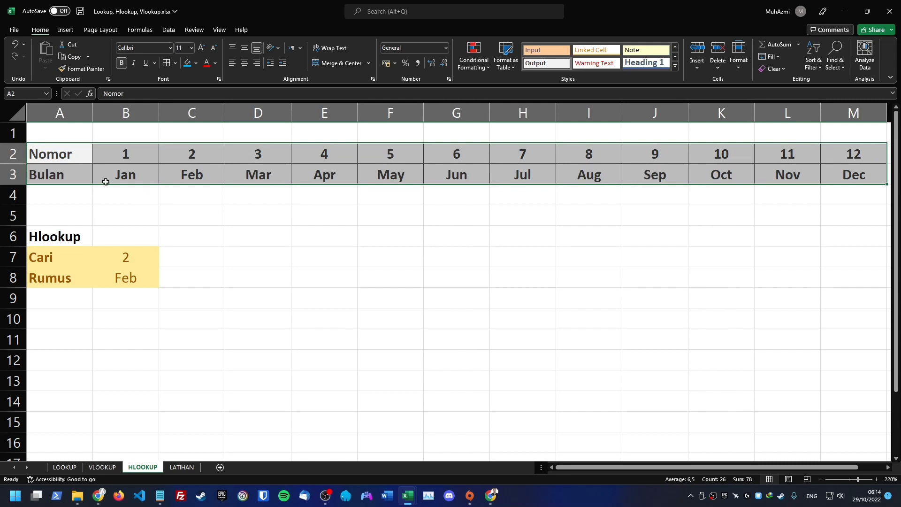
left_click(158, 416)
Return to the VLOOKUP sheet and highlight the vertical Nomor and Bulan table A2:B14 for comparison
key("ctrl+Page_Up")
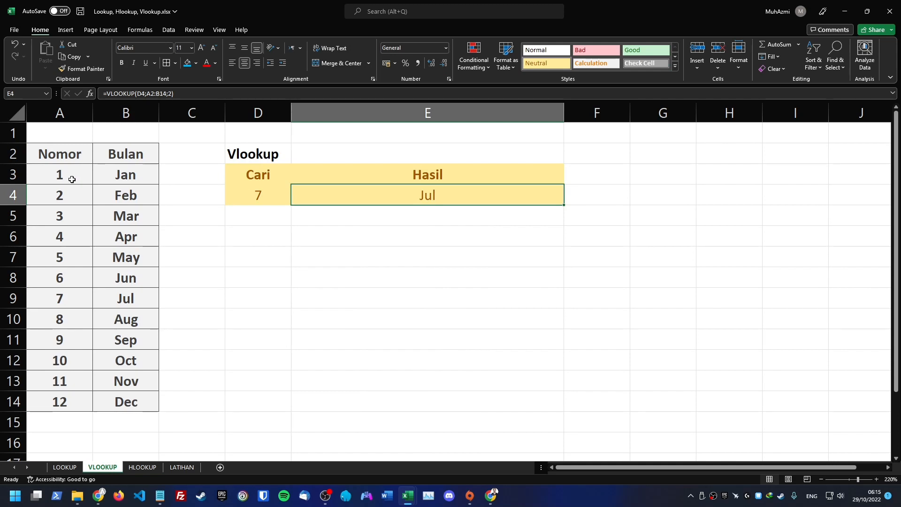
left_click_drag(50, 155, 150, 404)
left_click(181, 169)
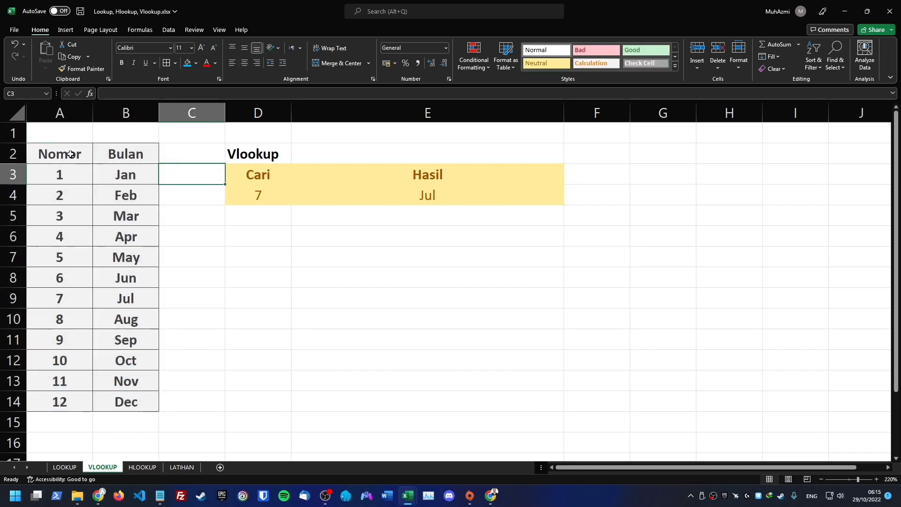
left_click_drag(69, 154, 133, 400)
left_click(211, 290)
Go back to the HLOOKUP sheet and highlight its horizontal table A2:M3 to contrast the layouts
left_click(142, 467)
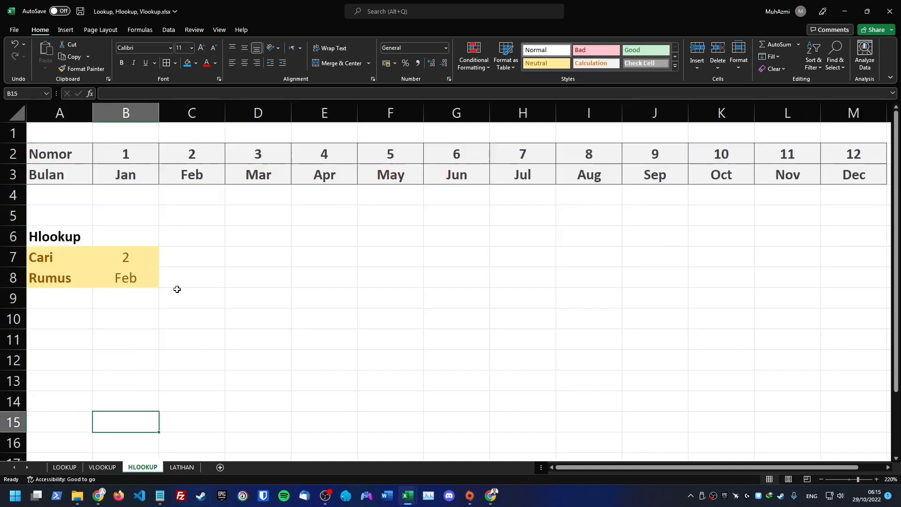
left_click_drag(66, 155, 841, 174)
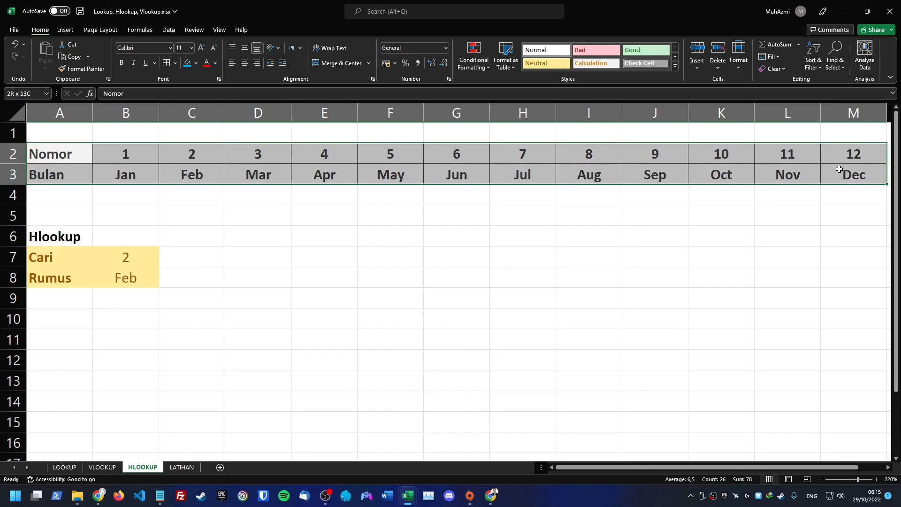
left_click(521, 174)
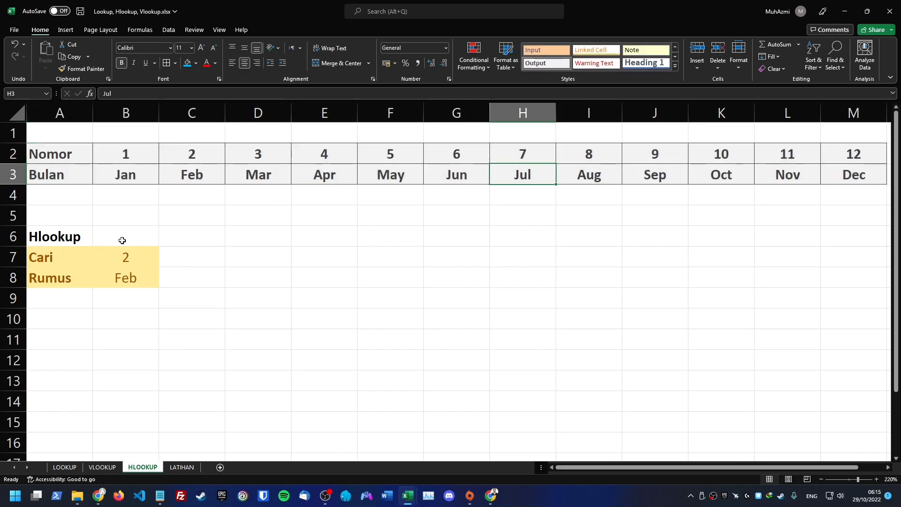
Point out the Hlookup label, the Cari label, the search value in B7 and its matching entry in the month table
left_click(48, 241)
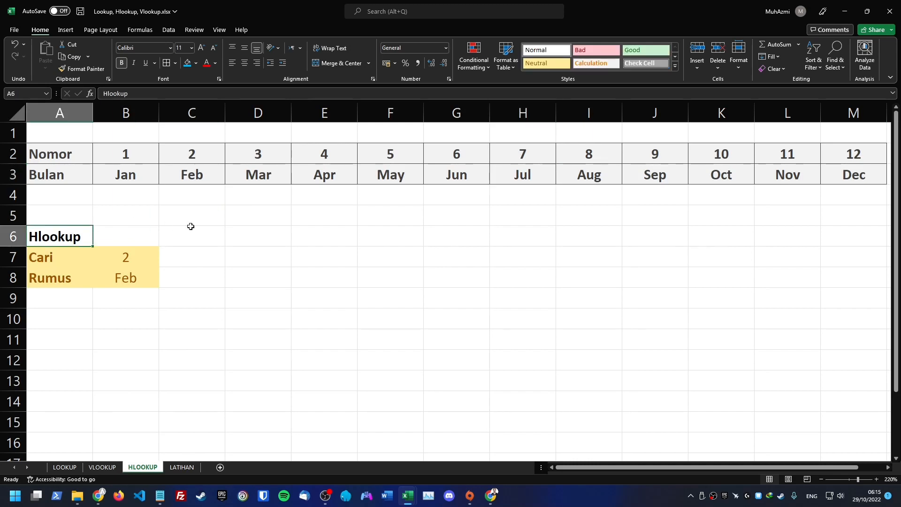
left_click(84, 257)
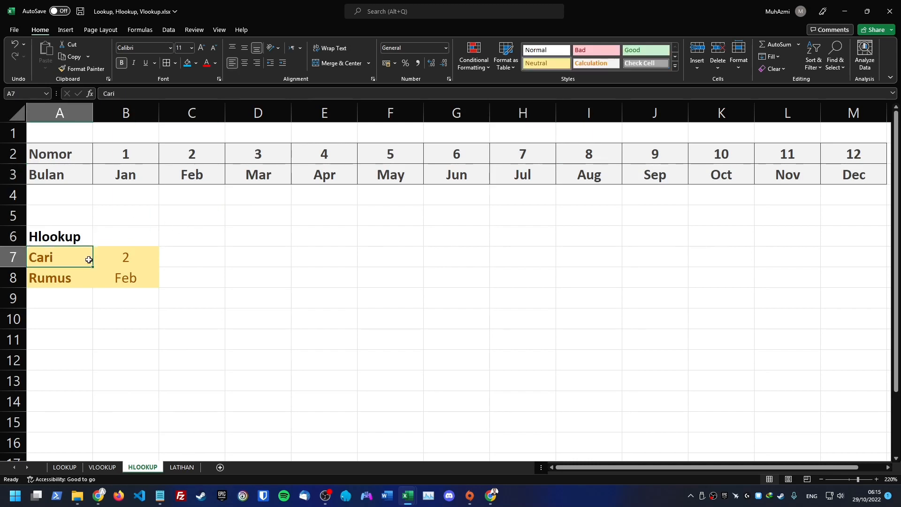
left_click(126, 258)
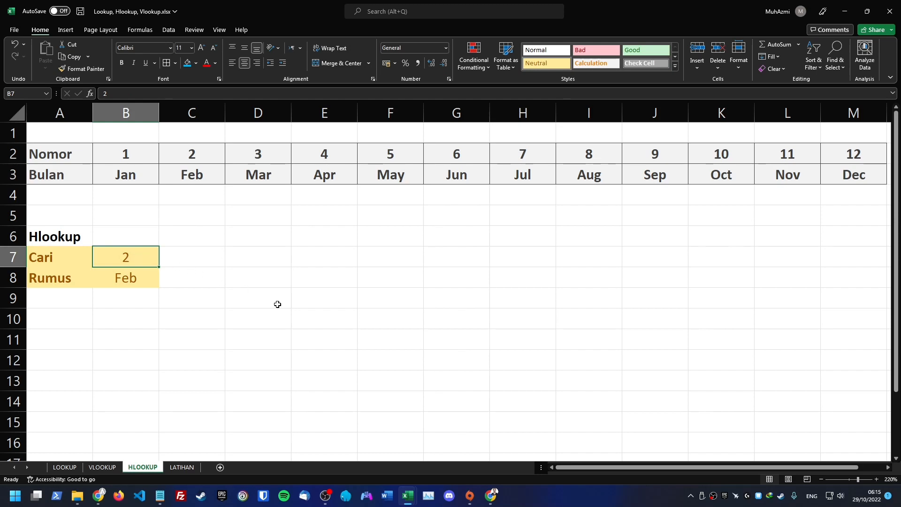
left_click_drag(197, 160, 197, 173)
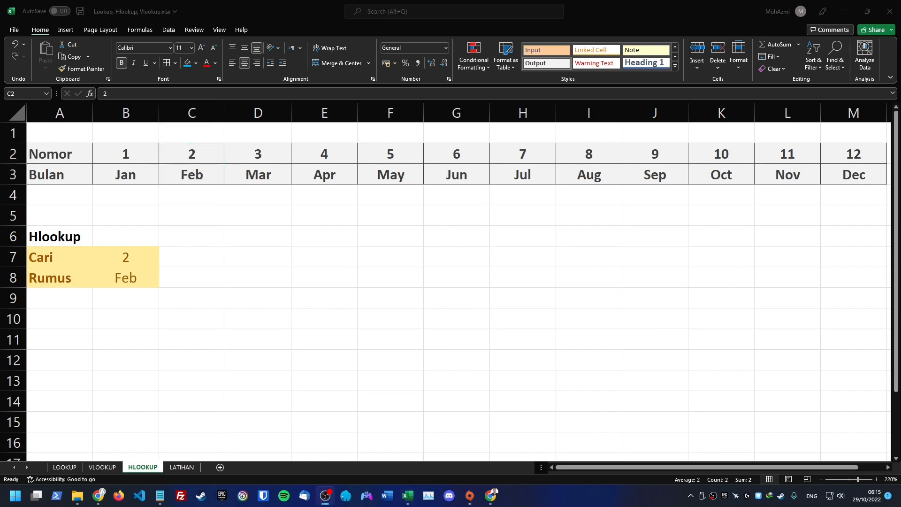
Review the lookup value, table range and row index arguments of the HLOOKUP formula in B8
double_click(136, 278)
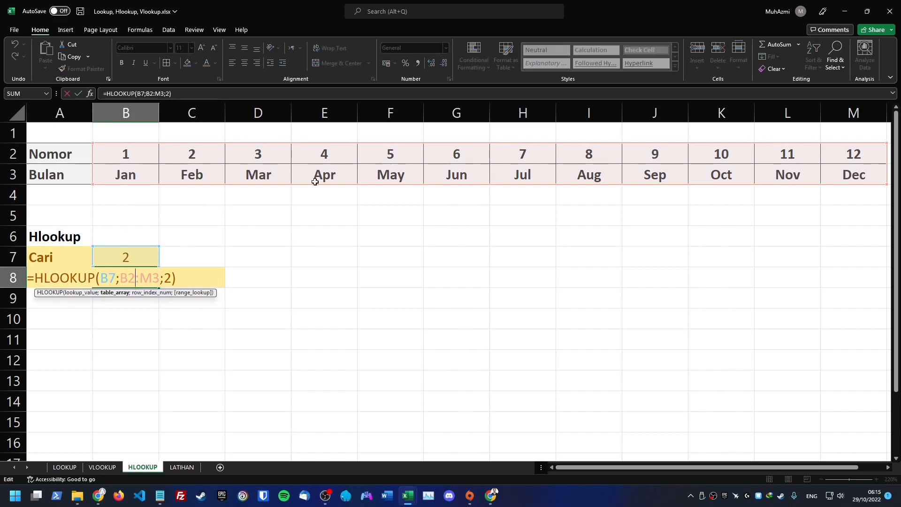
left_click(110, 279)
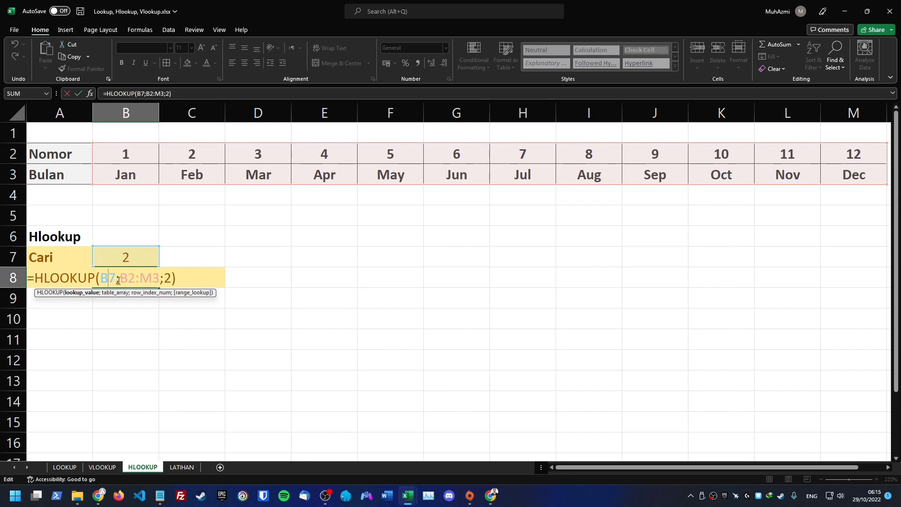
left_click_drag(119, 280, 159, 281)
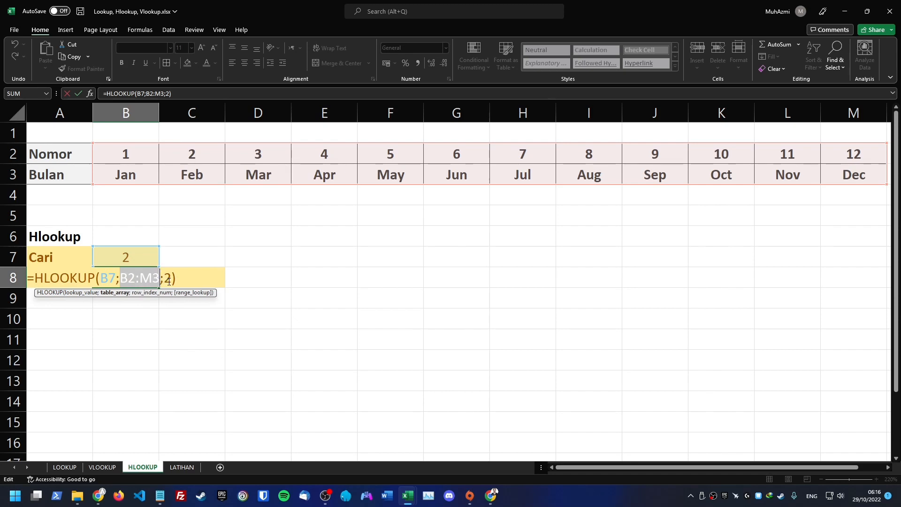
double_click(170, 282)
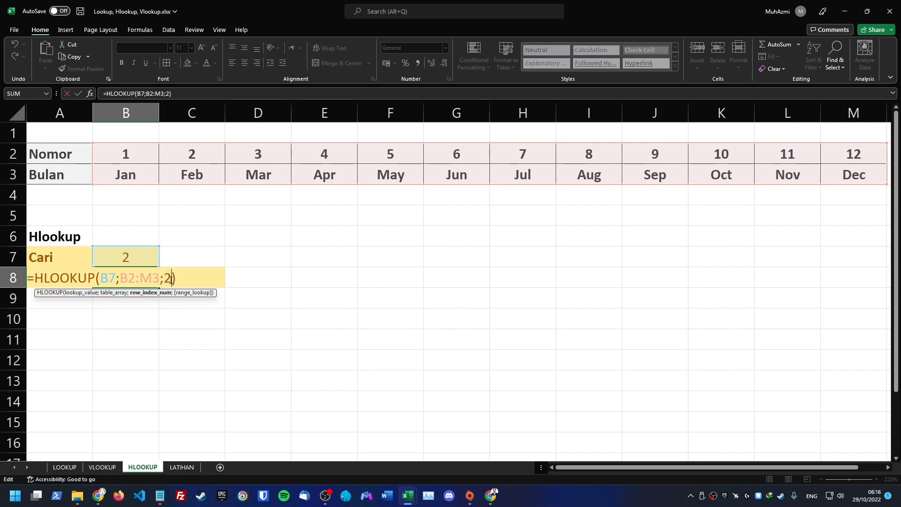
key("Return")
key("Up")
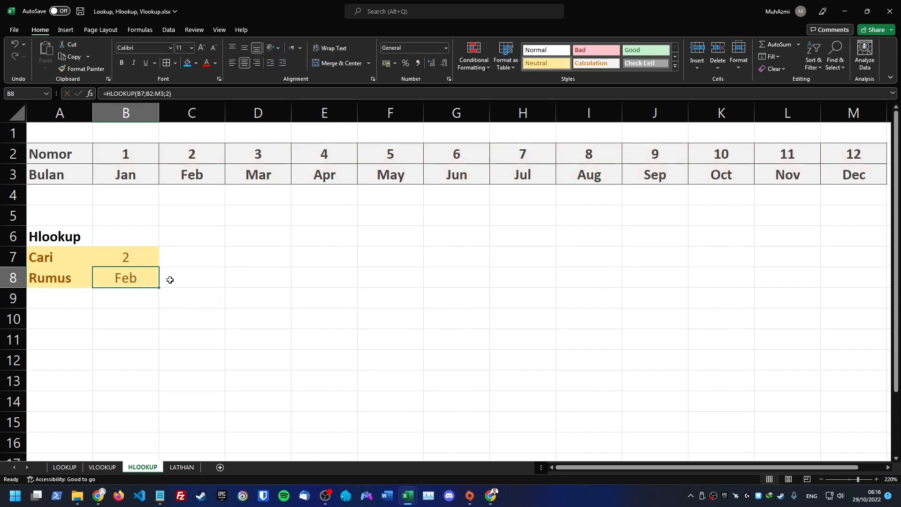
Test the HLOOKUP formula by setting the Cari value in B7 to 7 and finally to 10
left_click(126, 256)
type("7")
left_click(257, 257)
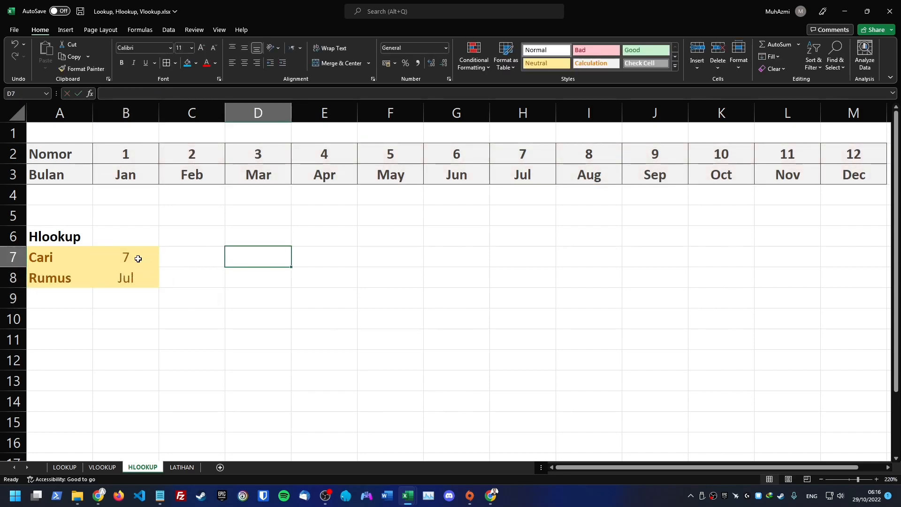
left_click(134, 257)
type("10")
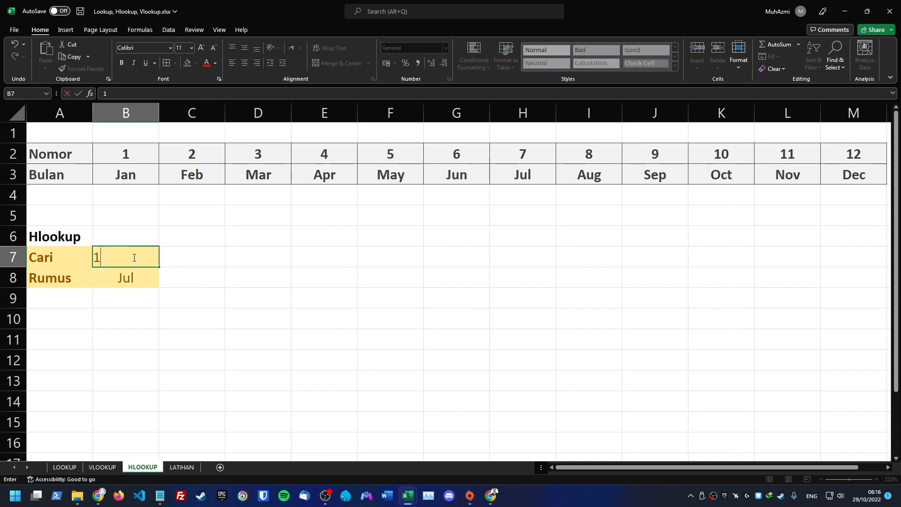
left_click(285, 287)
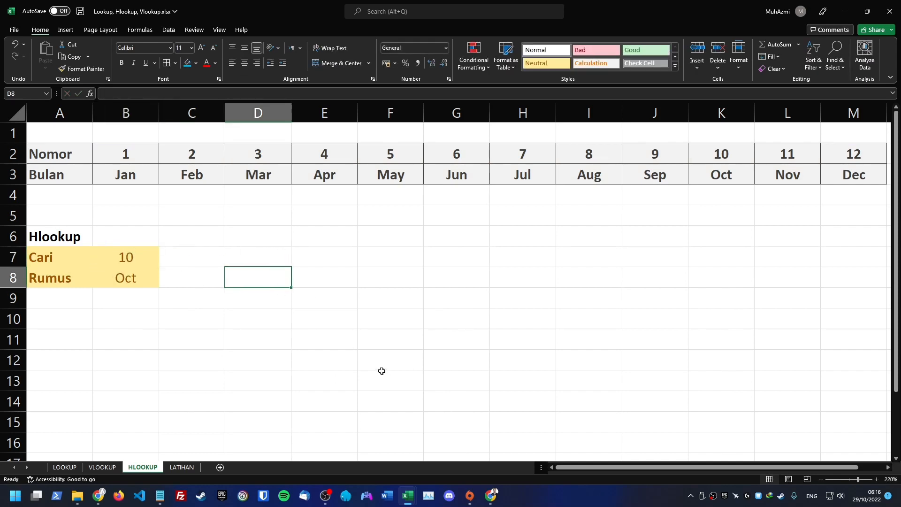
Save the workbook and move the selection to an empty cell below the HLOOKUP example
key("ctrl+s")
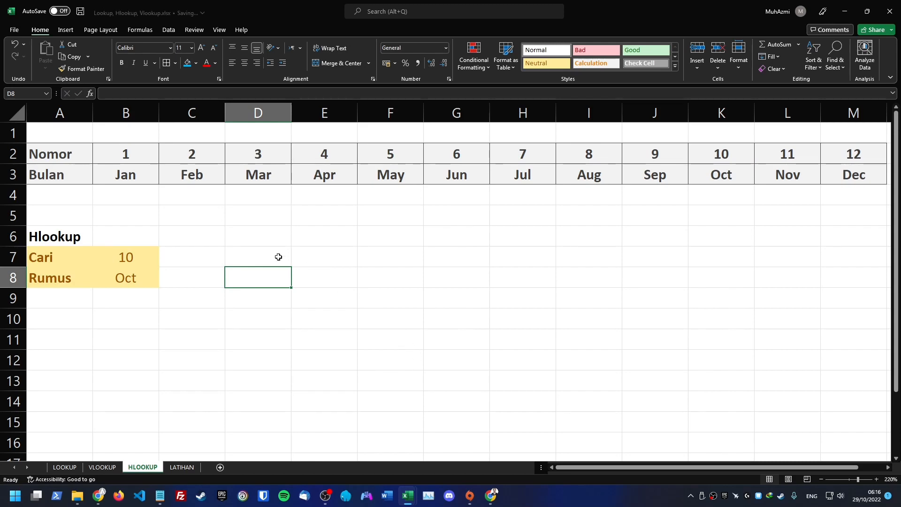
left_click(221, 250)
left_click(159, 361)
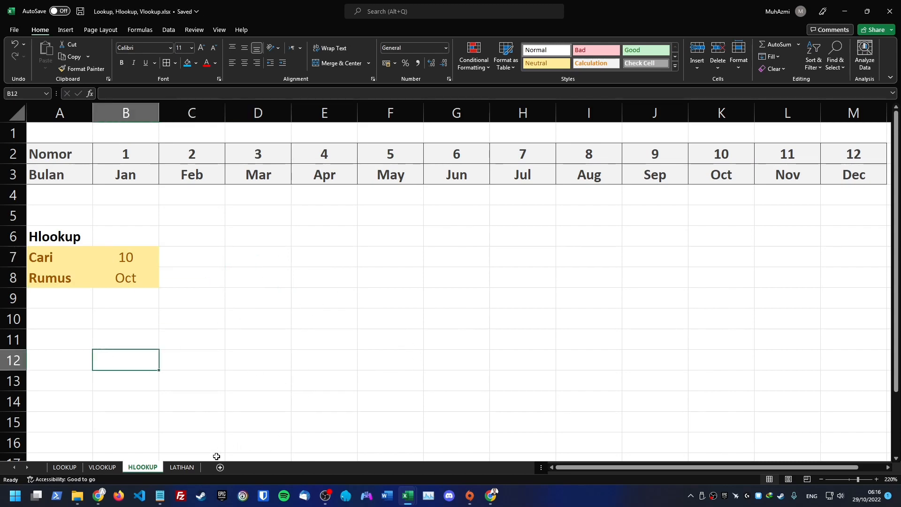
Open the LATIHAN sheet and review the sales report's title, full table and the columns from NOMOR to TANGGAL TRANSAKSI
left_click(186, 467)
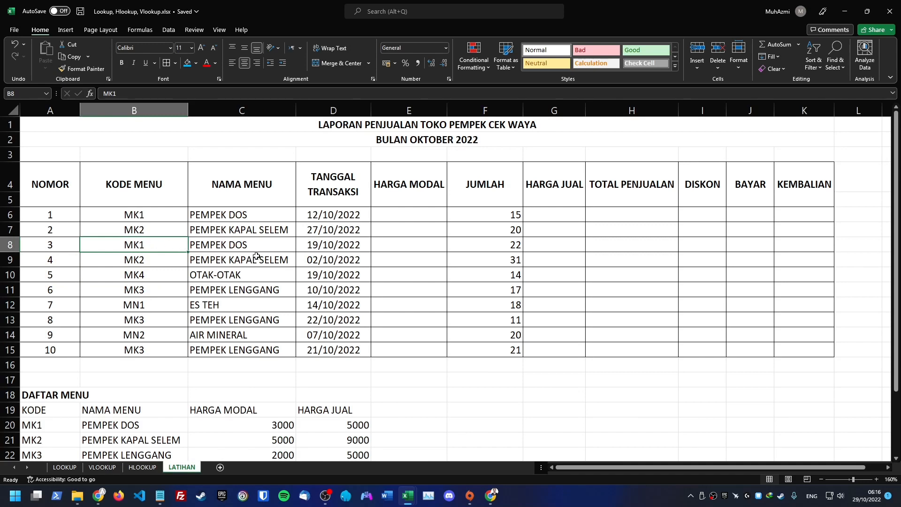
left_click(370, 127)
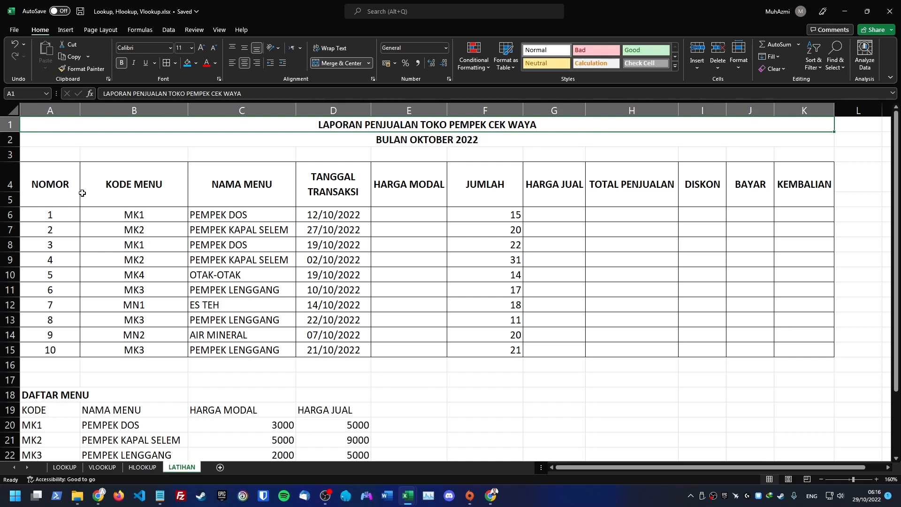
left_click_drag(82, 193, 796, 356)
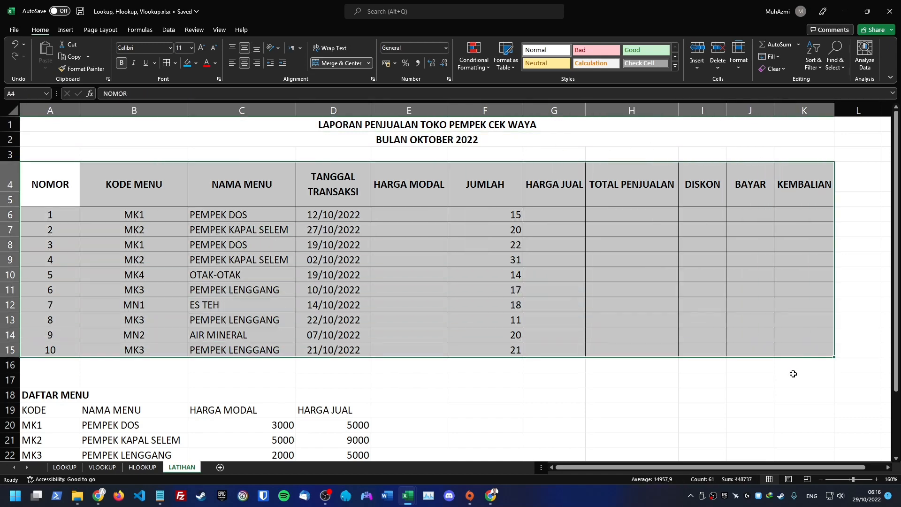
left_click(793, 374)
left_click_drag(35, 175, 73, 341)
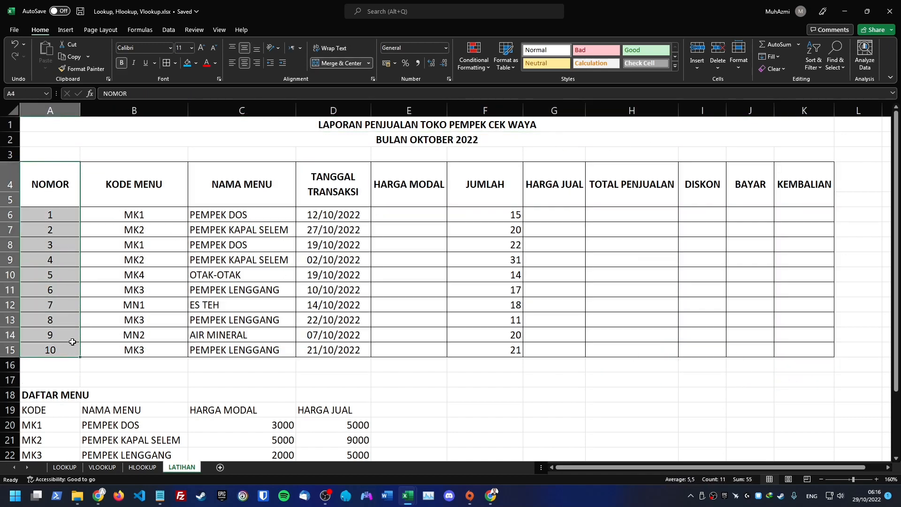
left_click_drag(145, 187, 150, 344)
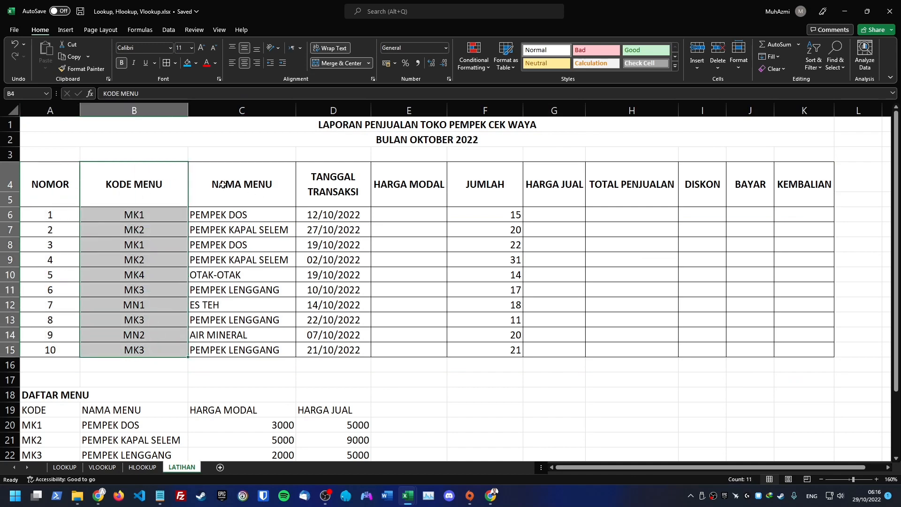
left_click_drag(221, 184, 229, 318)
left_click(237, 306)
left_click(351, 188)
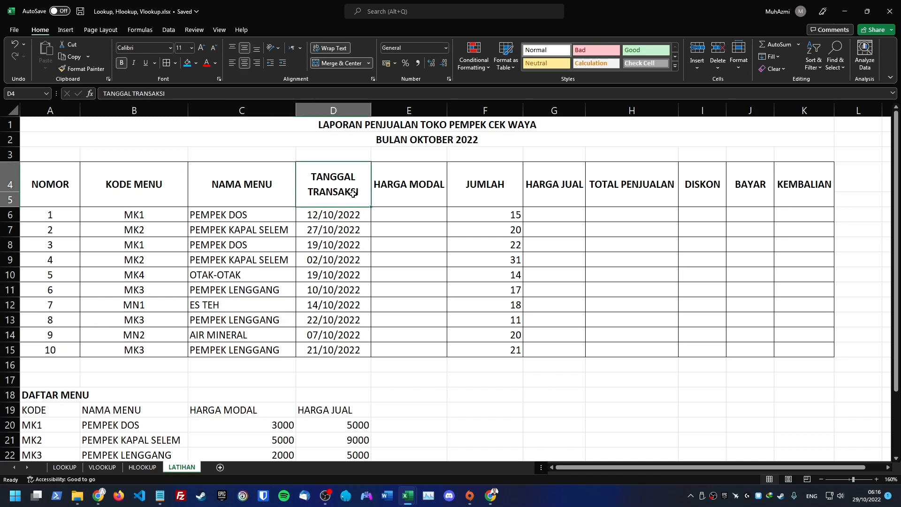
Clear all menu names from the NAMA MENU column of the sales report table
left_click_drag(260, 378, 240, 215)
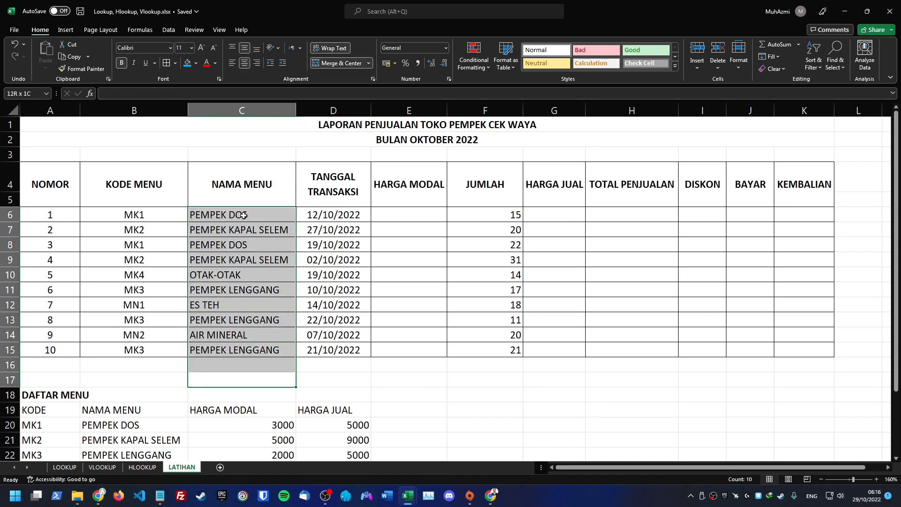
key("Delete")
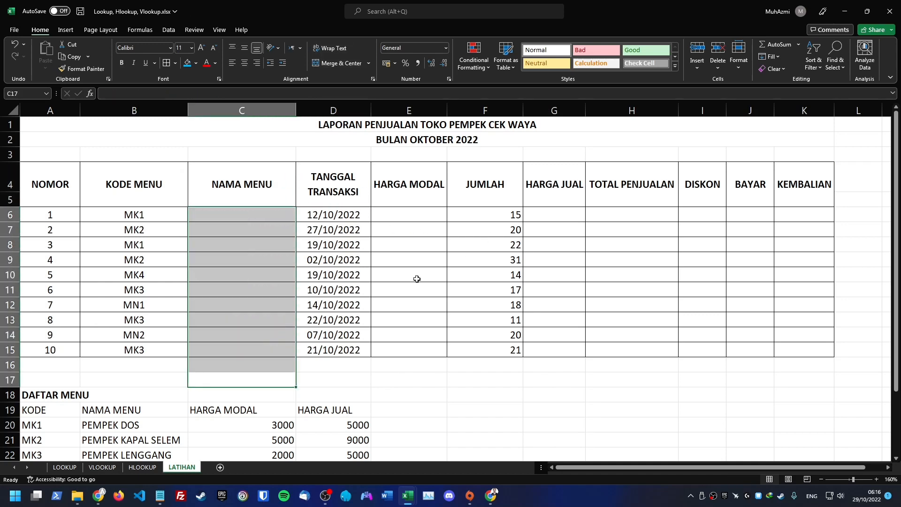
left_click(364, 368)
Point out the emptied NAMA MENU column, the HARGA MODAL, JUMLAH and HARGA JUAL headers, and the DAFTAR MENU heading
left_click(258, 228)
left_click(412, 193)
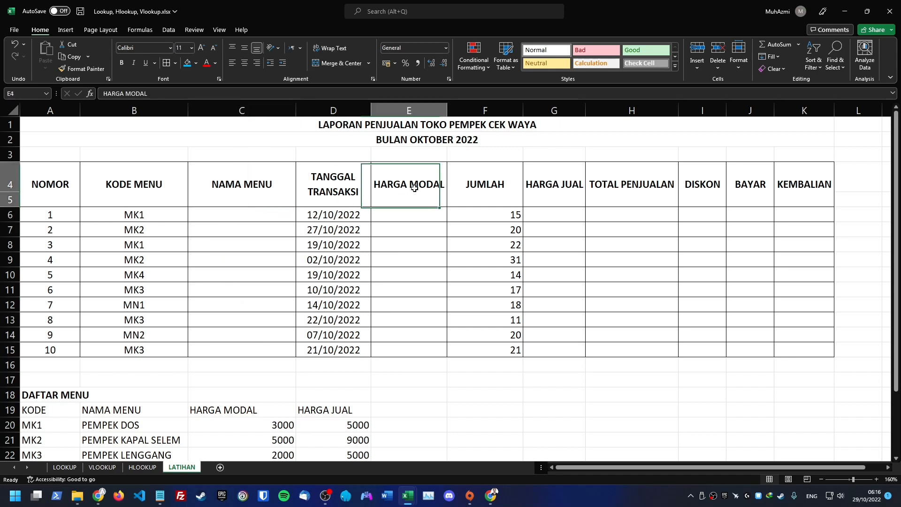
left_click(487, 196)
left_click(569, 195)
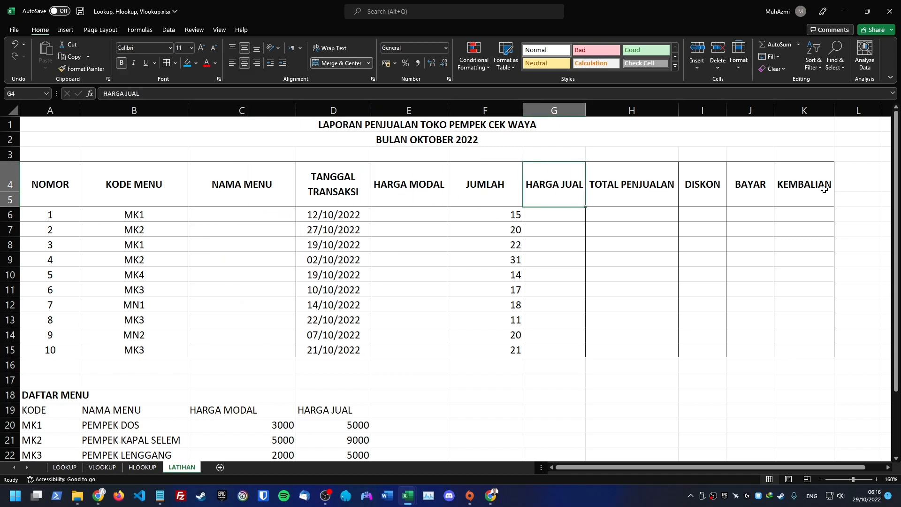
left_click(70, 400)
Centre the contents of the DAFTAR MENU table in A19:D25 and make its header row bold
scroll(63, 376, "down", 2)
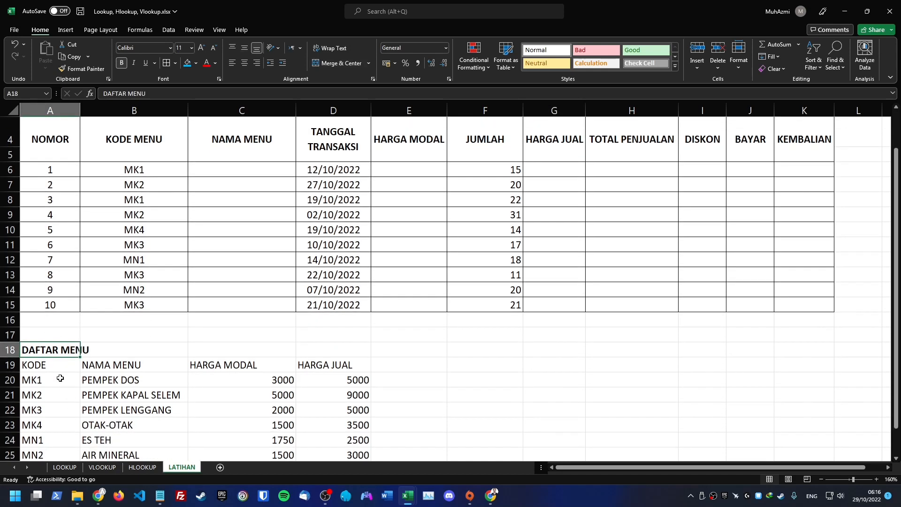
left_click_drag(55, 320, 322, 404)
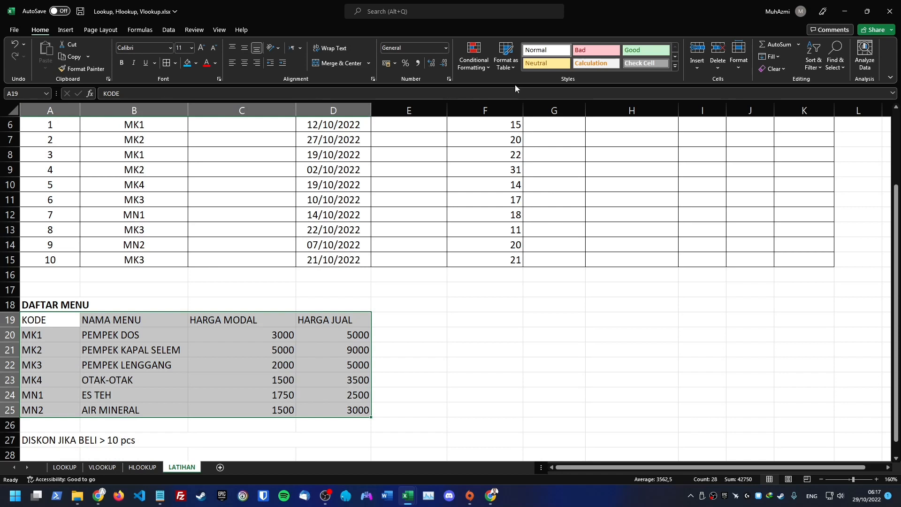
left_click(247, 64)
left_click_drag(72, 318, 305, 326)
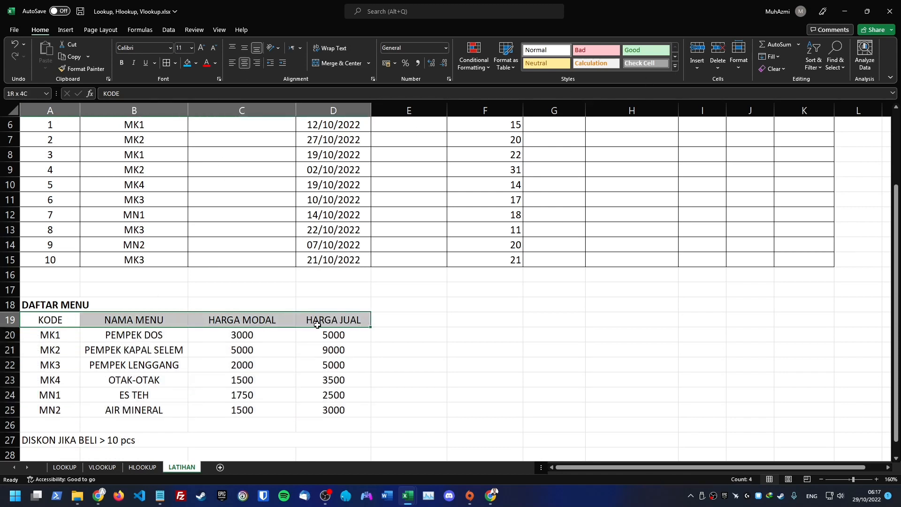
key("ctrl+b")
Format the HARGA MODAL and HARGA JUAL prices in C20:D25 as Accounting without decimal places
left_click_drag(245, 337, 335, 411)
left_click(446, 48)
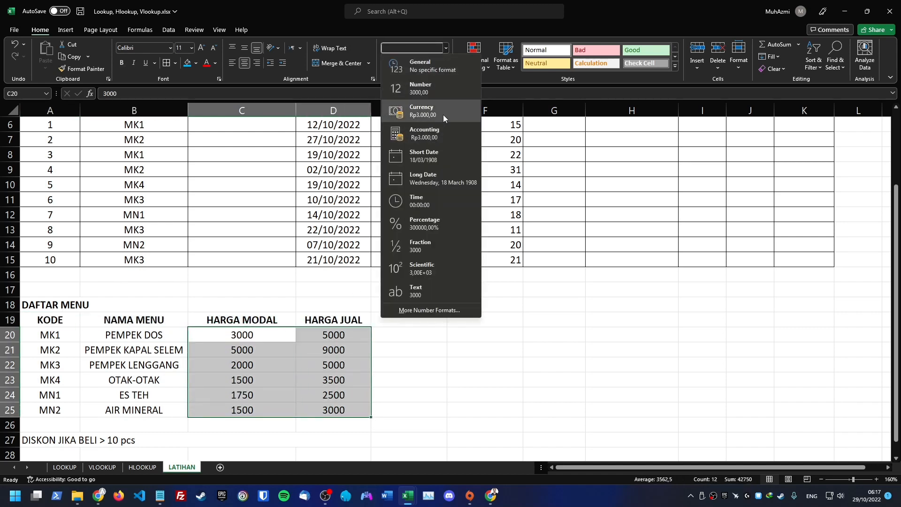
left_click(436, 137)
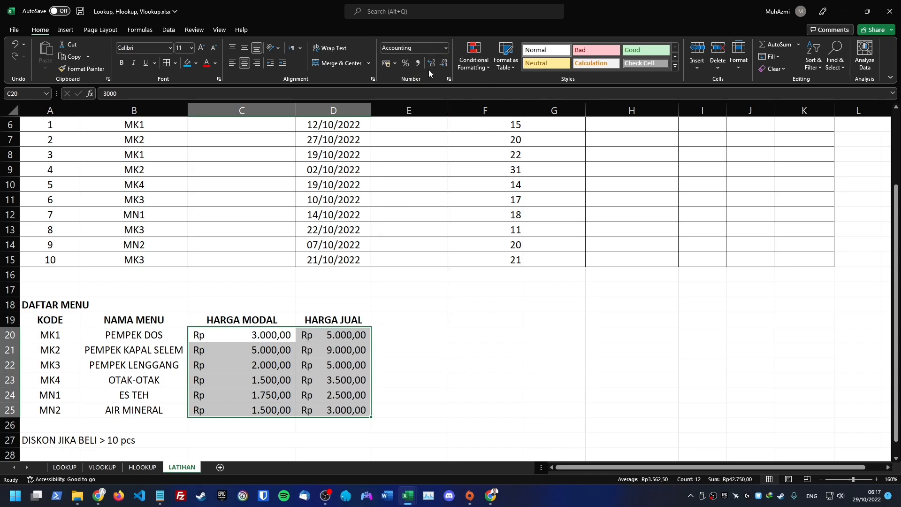
left_click(444, 63)
left_click(444, 63)
left_click(469, 320)
Examine the first empty NAMA MENU cell, its menu code in B6 and the DAFTAR MENU table that supplies the names
scroll(357, 362, "up", 2)
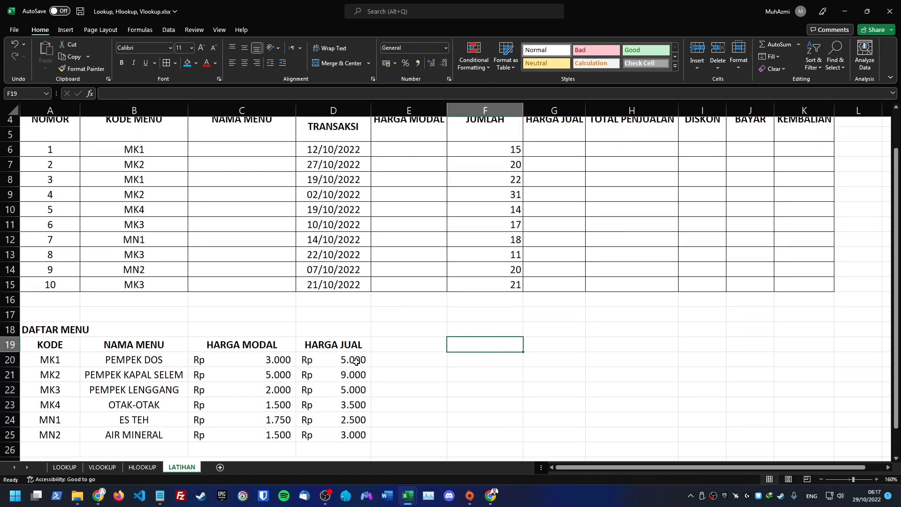
scroll(355, 362, "down", 1)
scroll(275, 319, "up", 1)
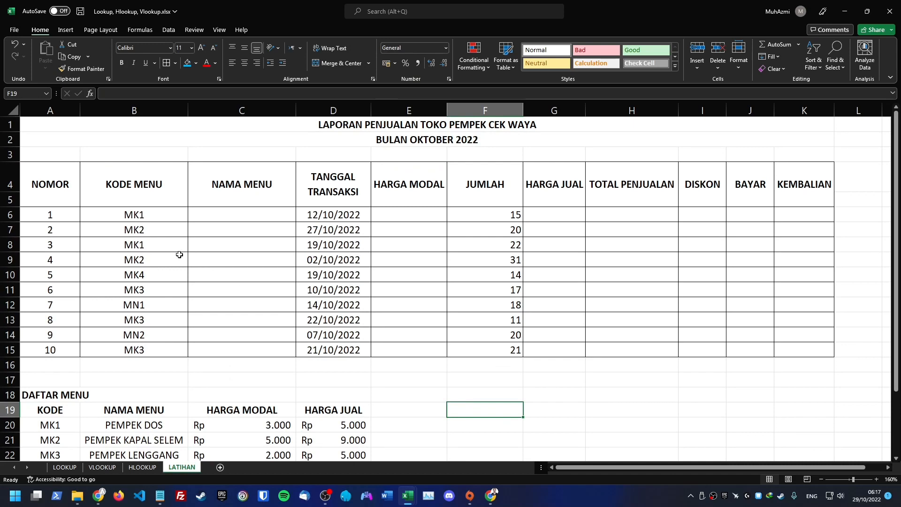
left_click(244, 212)
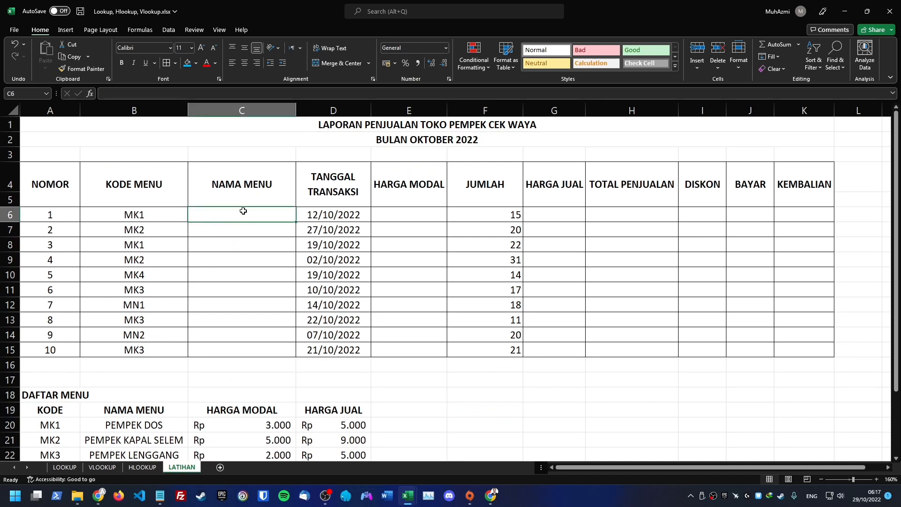
left_click(152, 215)
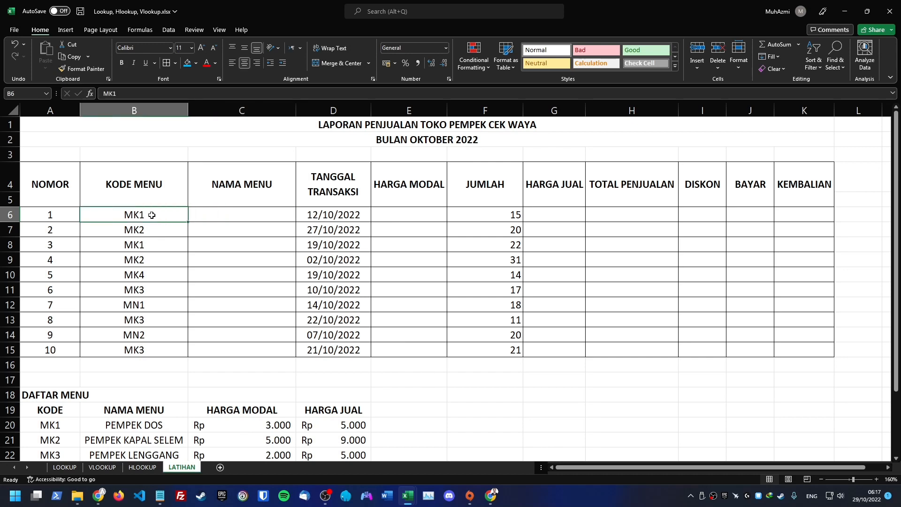
left_click(215, 215)
scroll(215, 215, "down", 1)
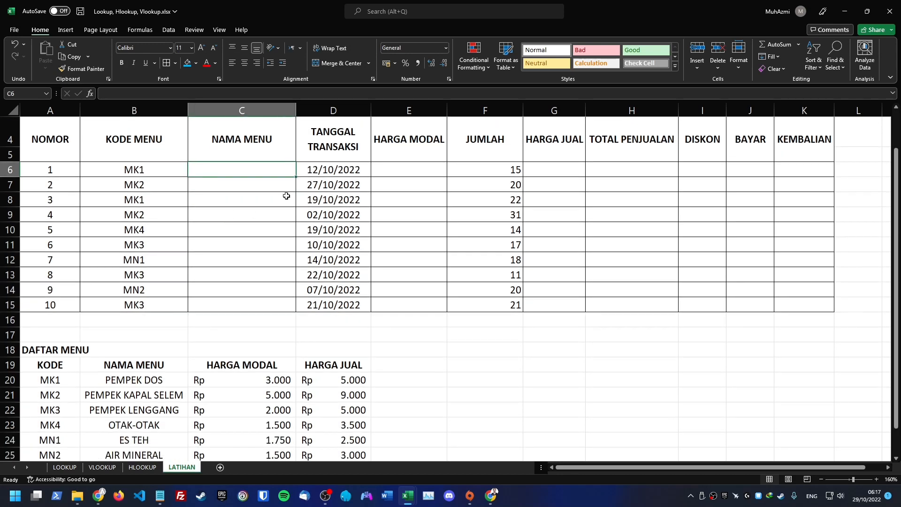
left_click_drag(56, 365, 366, 453)
Change the menu list heading in A18 to "DAFTAR MENU (TABEL REFERENSI)"
left_click(54, 351)
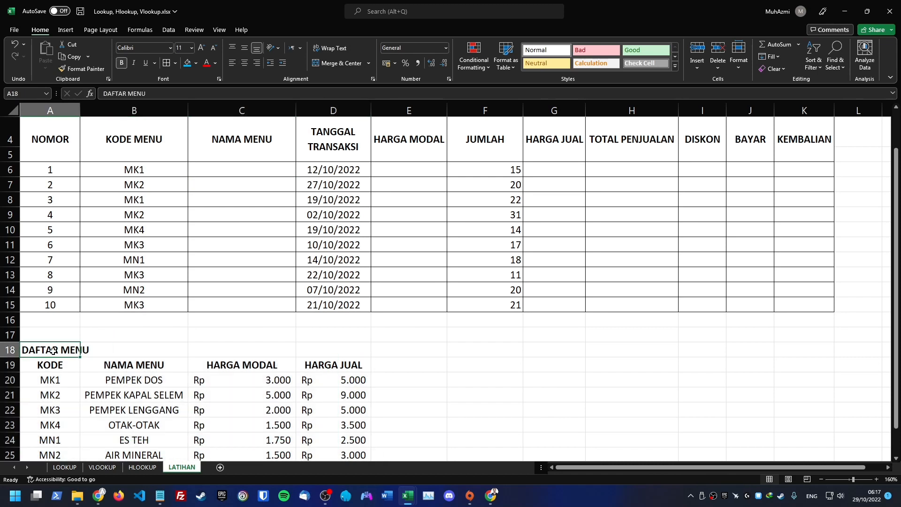
key("F2")
type("(TABEL)")
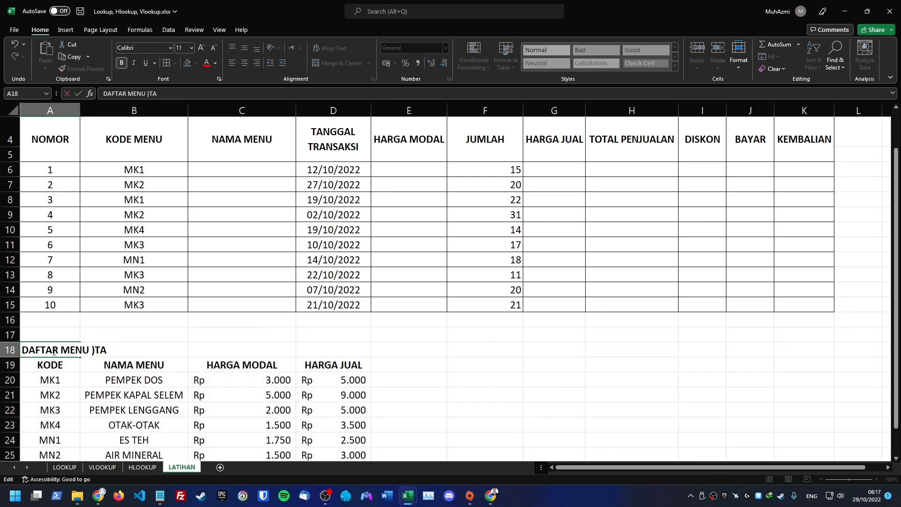
key("BackSpace")
key("BackSpace")
key("BackSpace")
key("BackSpace")
key("BackSpace")
key("BackSpace")
key("BackSpace")
type("(TABEL REFERENSI)")
key("Return")
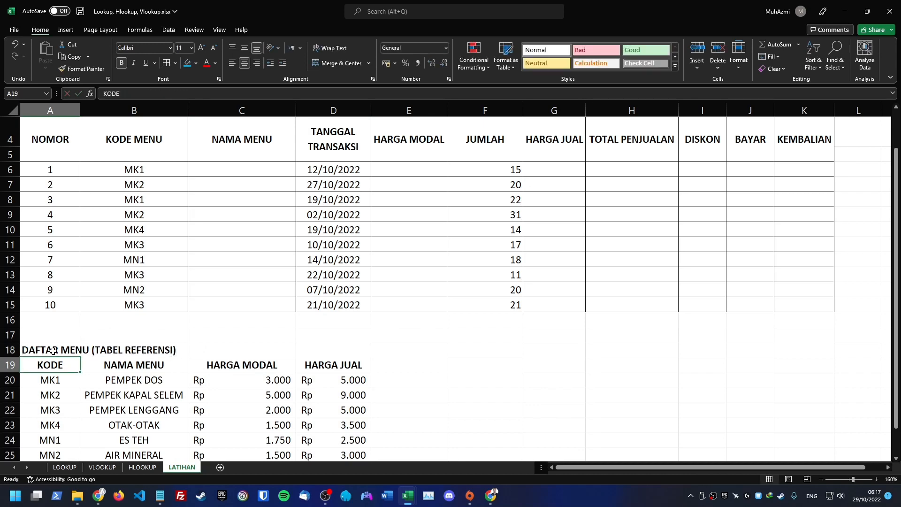
Apply borders to all cells of the DAFTAR MENU reference table in A19:D25
scroll(53, 350, "down", 1)
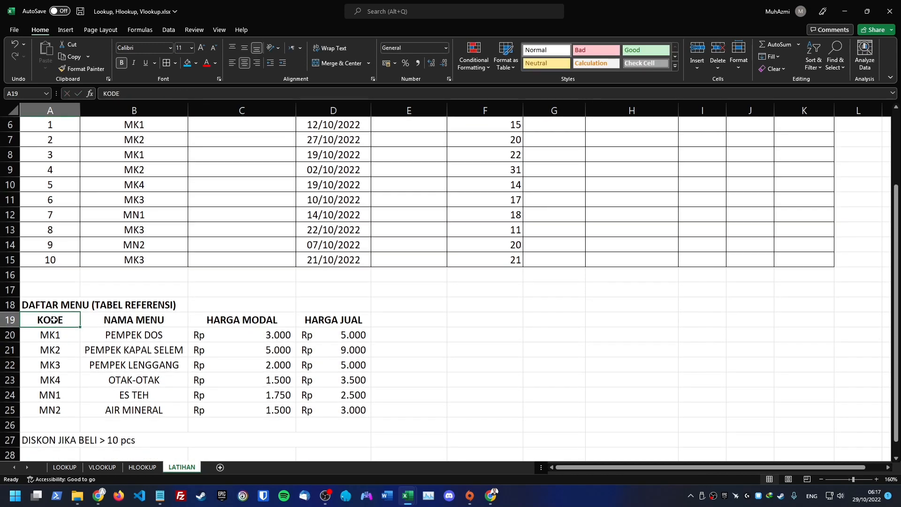
left_click_drag(54, 320, 342, 415)
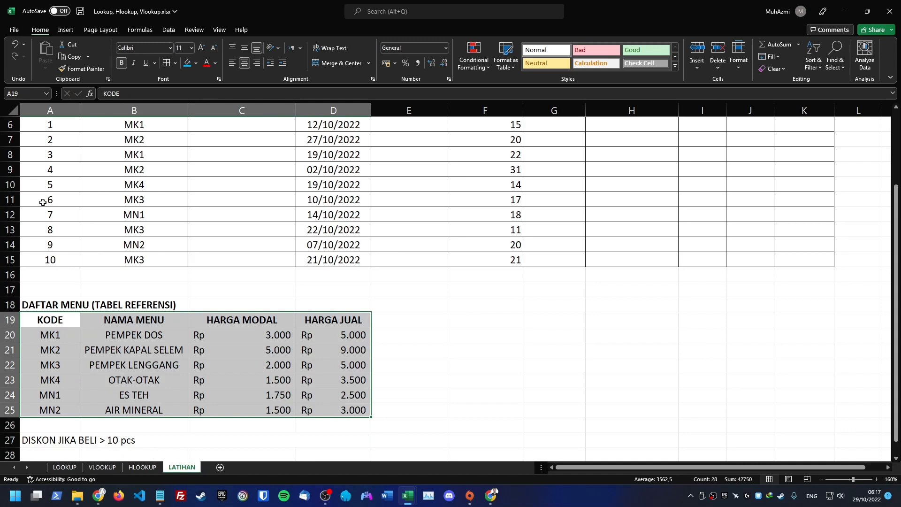
left_click(166, 62)
left_click(525, 335)
scroll(292, 342, "up", 2)
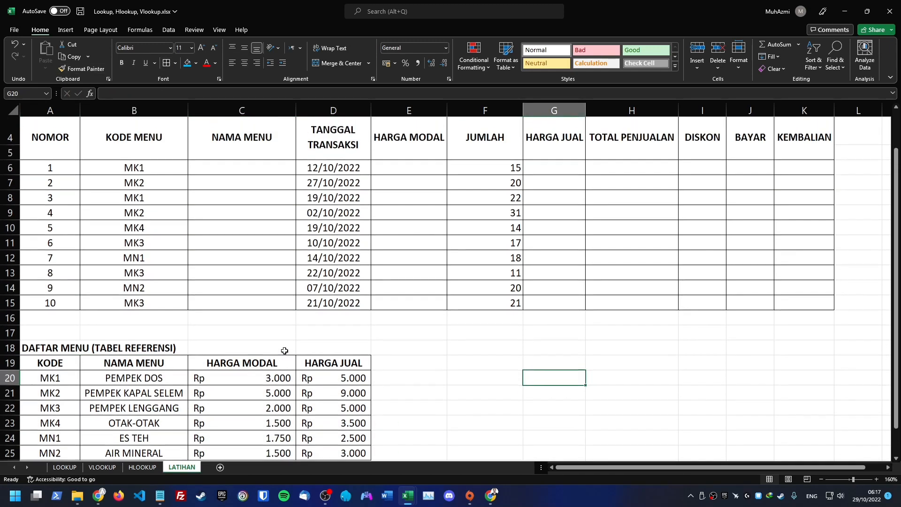
scroll(283, 346, "down", 1)
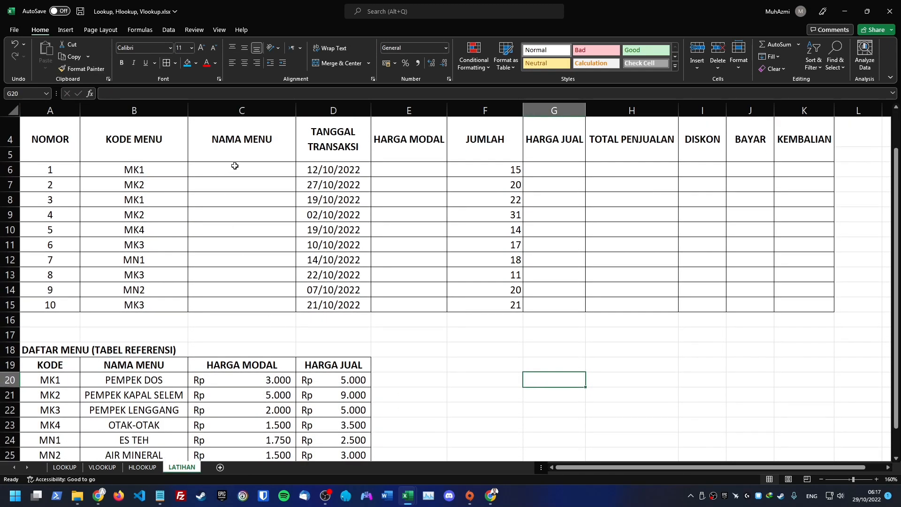
Point out the menu code in B6 and the reference menu names in B20:B25 needed for cell C6
left_click(251, 170)
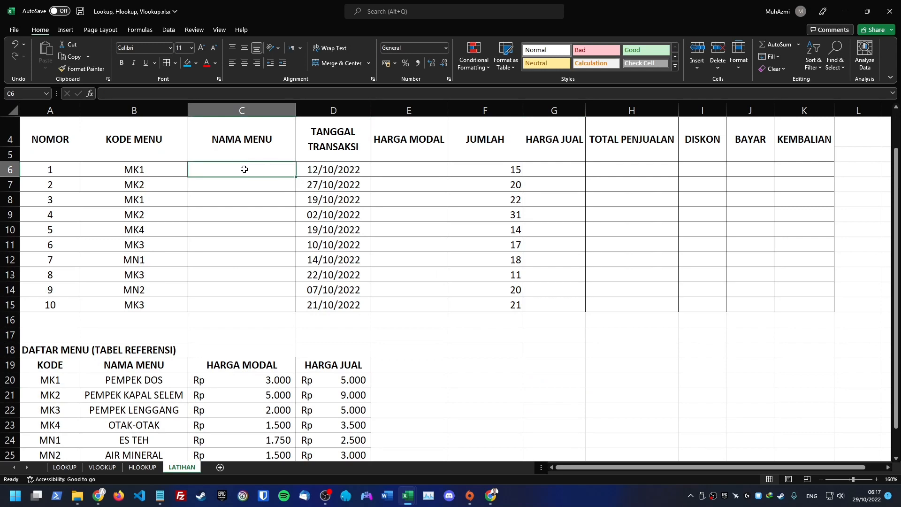
left_click(161, 171)
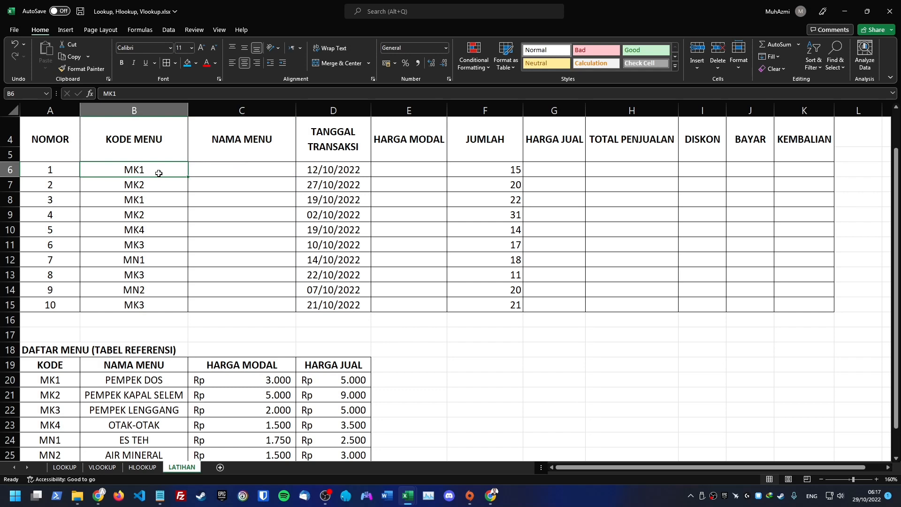
left_click_drag(138, 382, 143, 455)
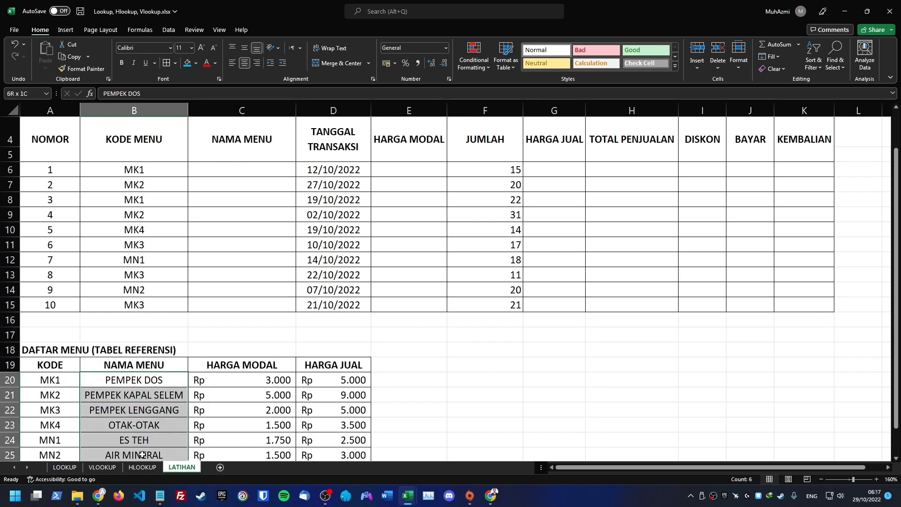
left_click(246, 170)
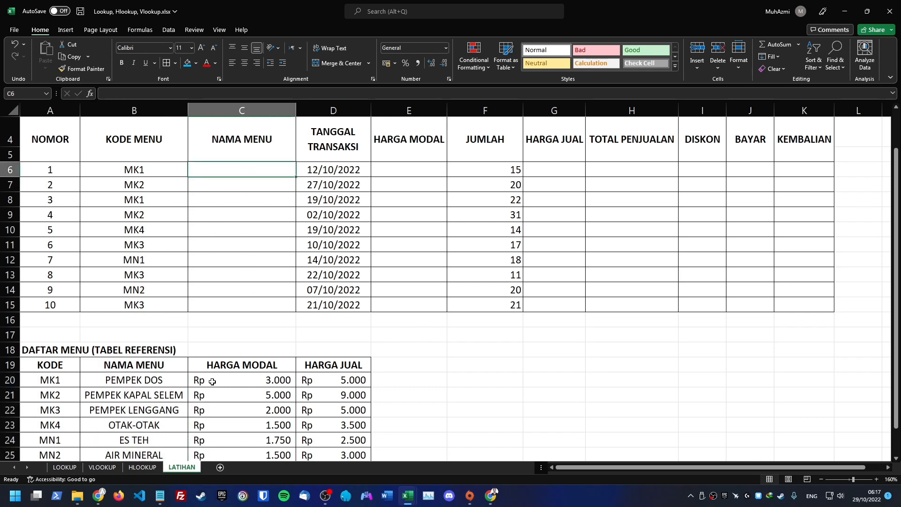
Revisit the VLOOKUP and HLOOKUP example sheets and return to the first NAMA MENU cell, C6, on the LATIHAN sheet
left_click(114, 469)
left_click(139, 469)
left_click(180, 468)
left_click(241, 184)
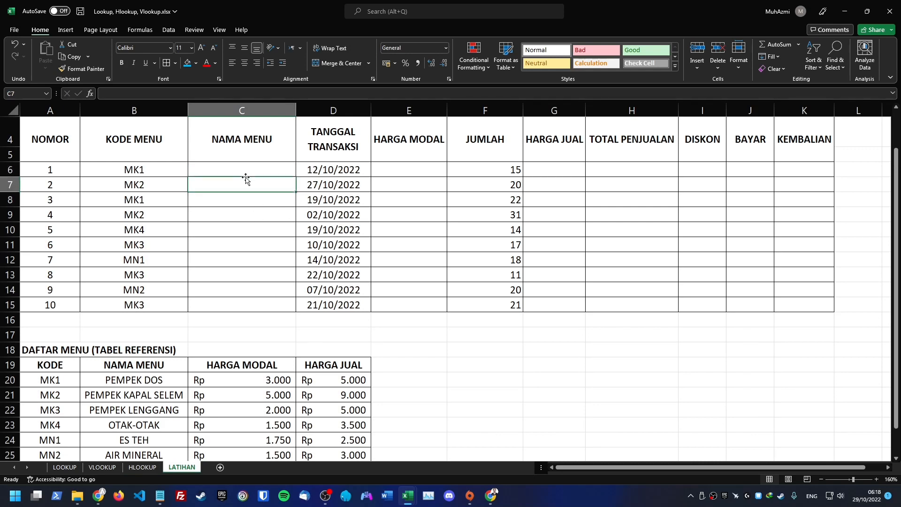
left_click(257, 168)
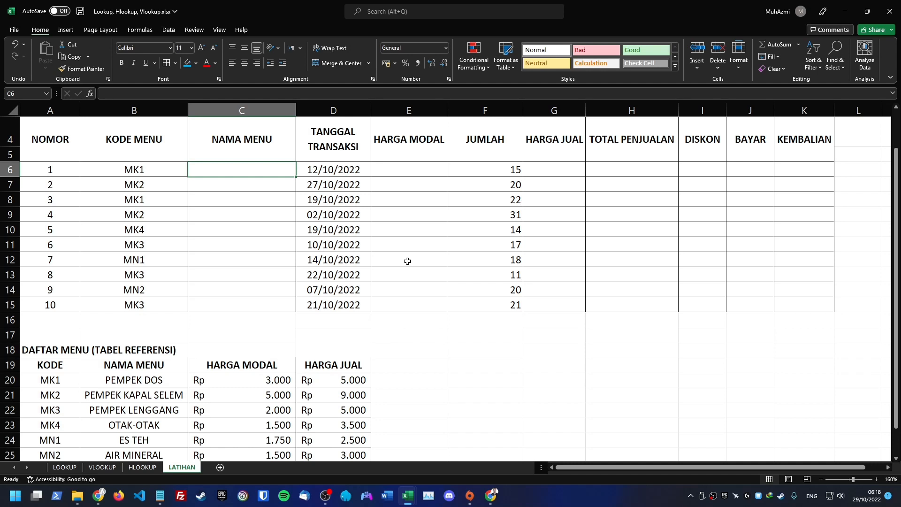
left_click(233, 182)
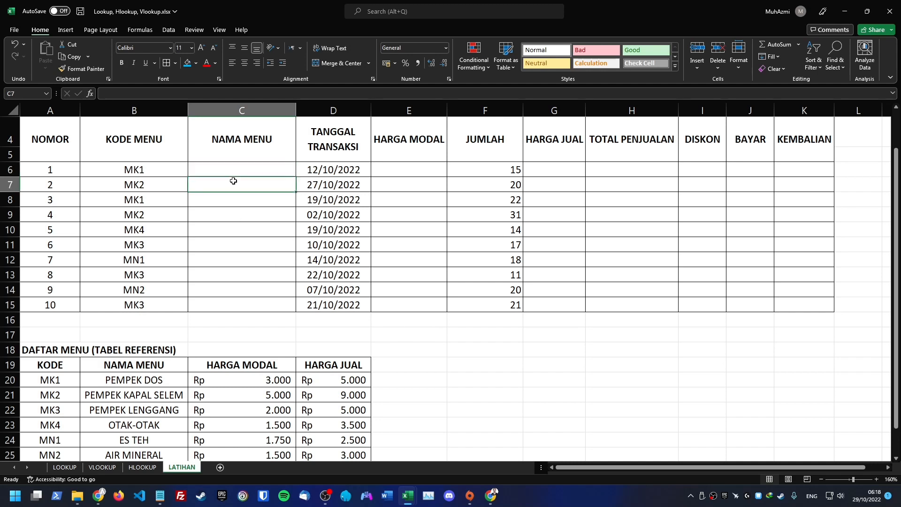
left_click(241, 170)
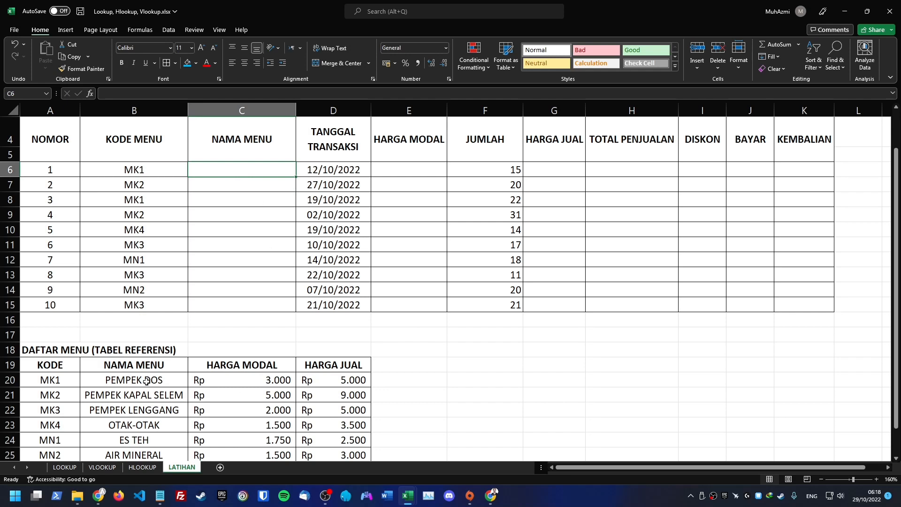
Begin a VLOOKUP formula in the first NAMA MENU cell, C6, with the menu code in B6 as lookup value
left_click_drag(143, 381, 141, 438)
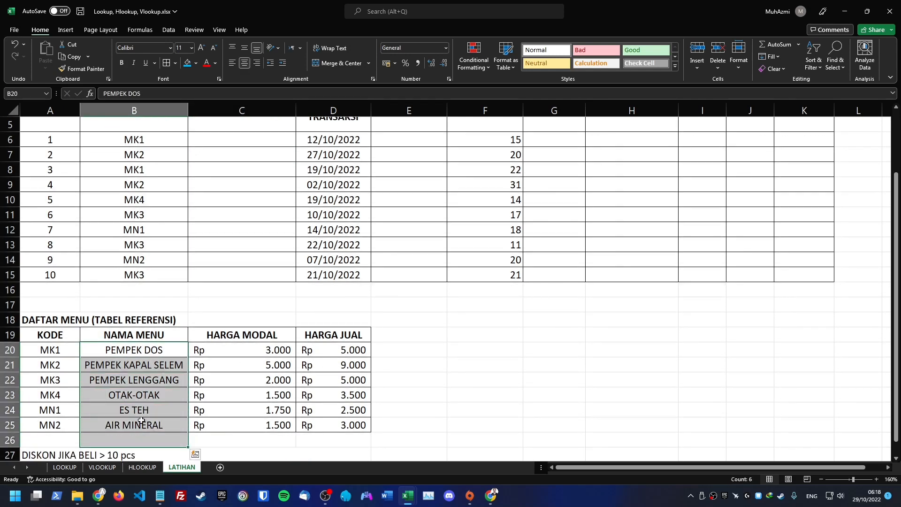
scroll(155, 382, "up", 2)
left_click(236, 213)
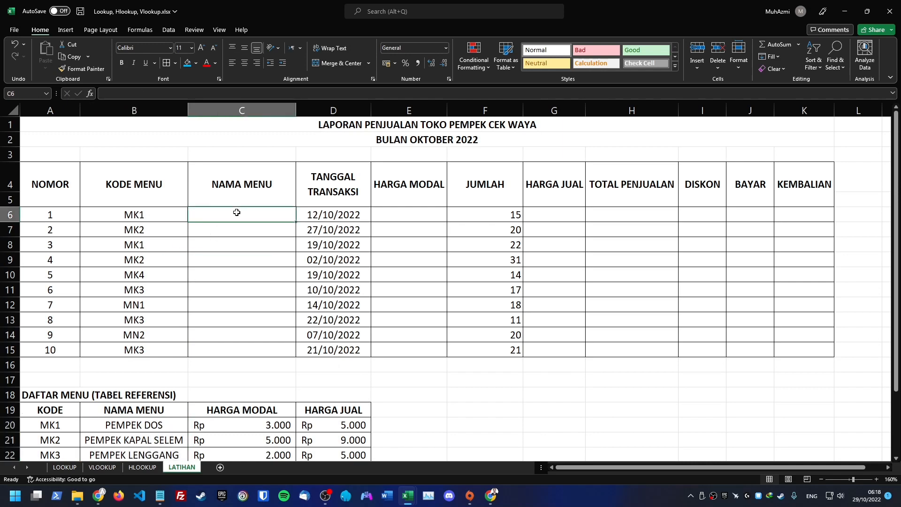
type("=vlookup")
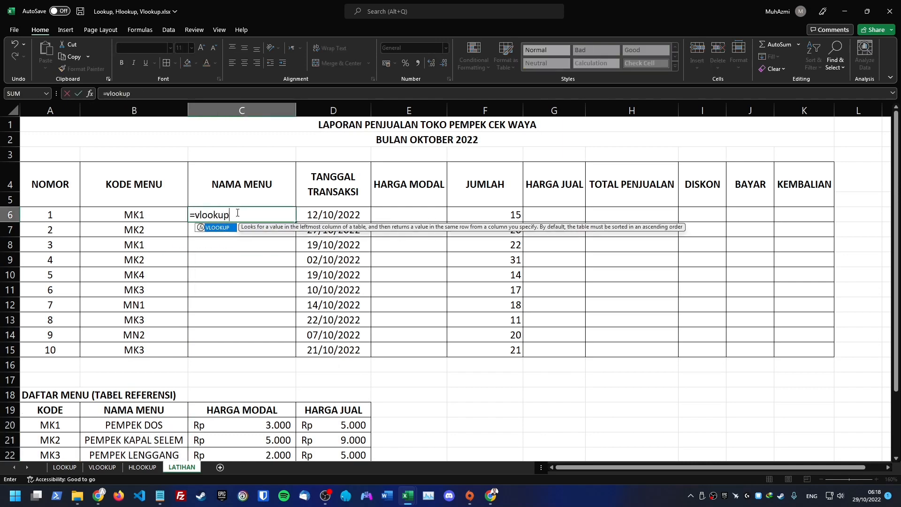
type("(")
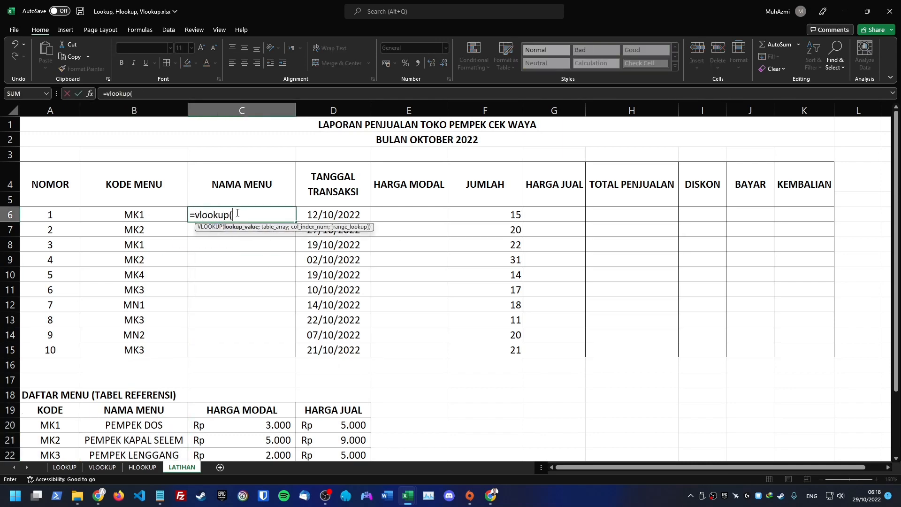
left_click(155, 214)
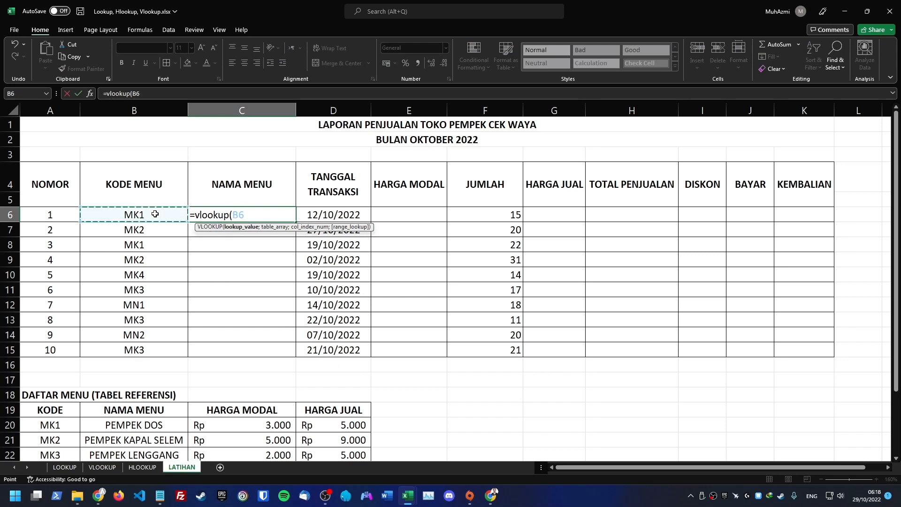
type(";")
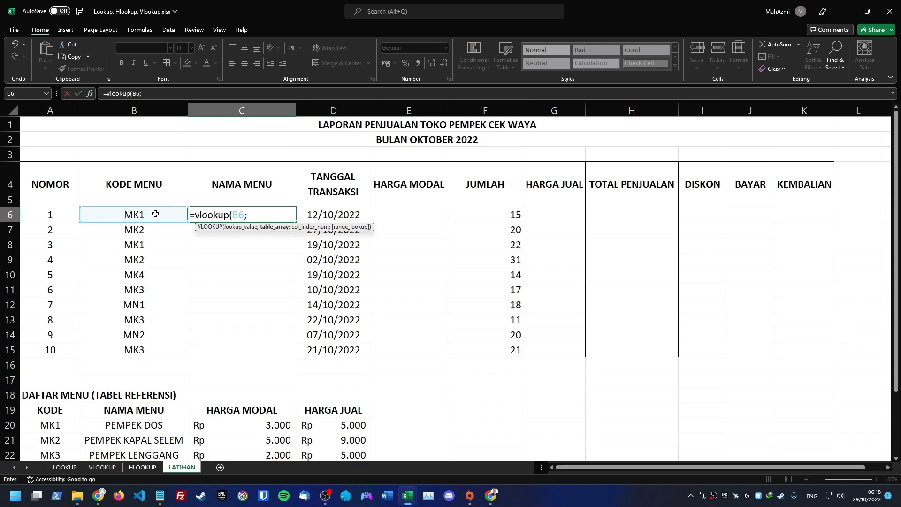
Complete the C6 VLOOKUP with table range A19:B25 from the DAFTAR MENU table and column index 2
scroll(155, 214, "down", 2)
scroll(155, 214, "up", 1)
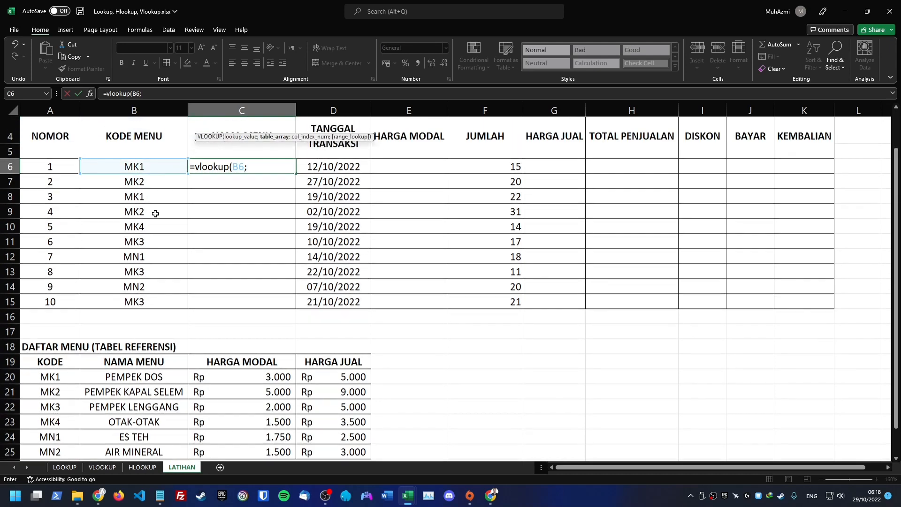
left_click_drag(52, 367, 348, 425)
left_click(134, 380)
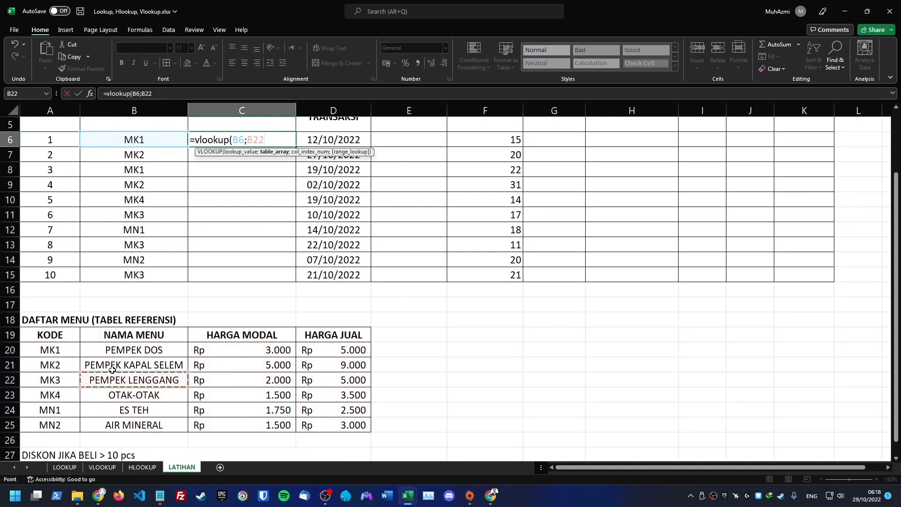
left_click_drag(46, 334, 146, 426)
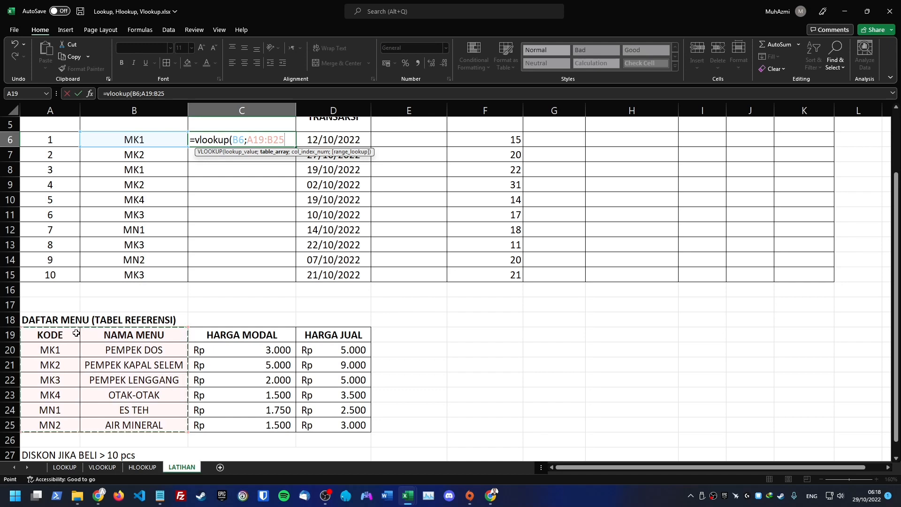
type(";")
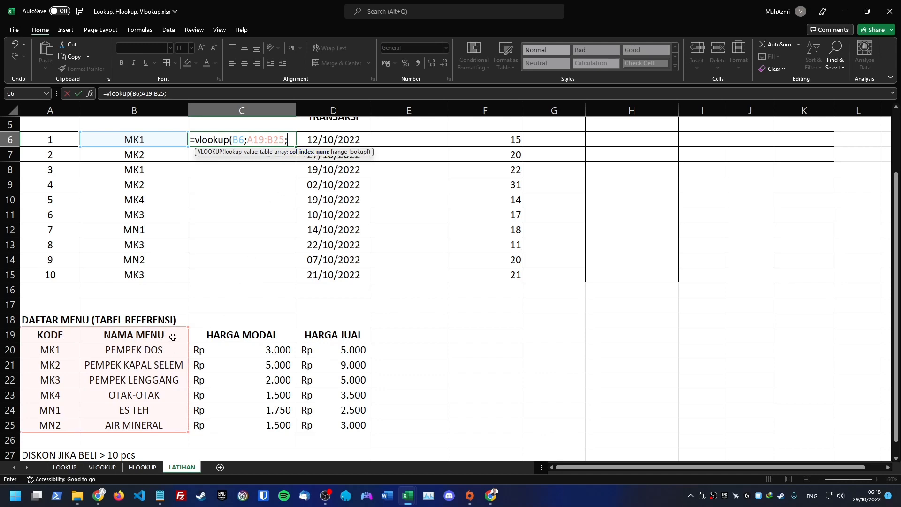
type("2")
key("Return")
Fill the C6 formula down to C15 and inspect the table references in the copied formulas, including C10
left_click(264, 137)
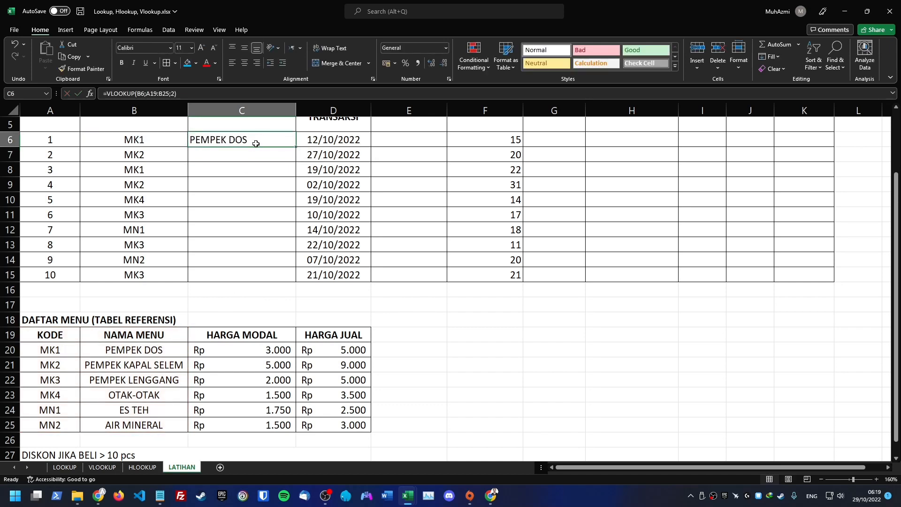
left_click_drag(295, 147, 286, 280)
left_click(239, 158)
left_click_drag(260, 173, 257, 187)
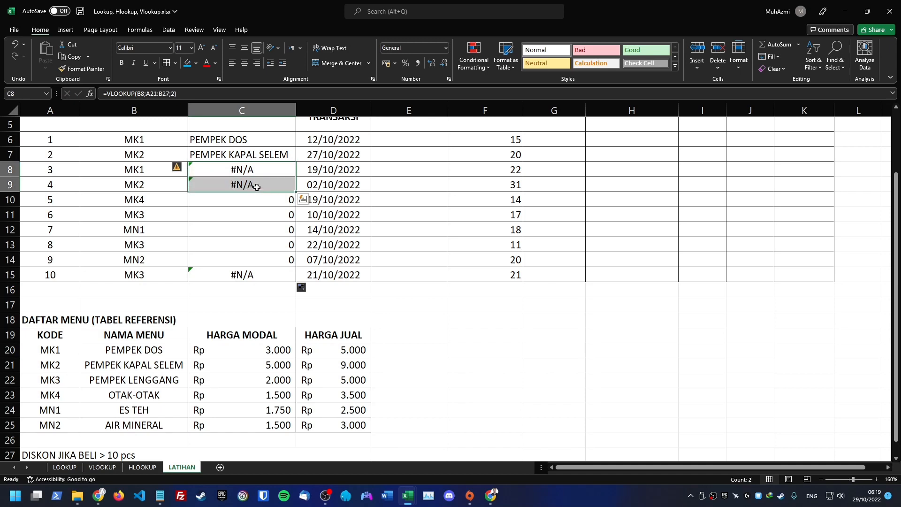
left_click(268, 198)
double_click(268, 198)
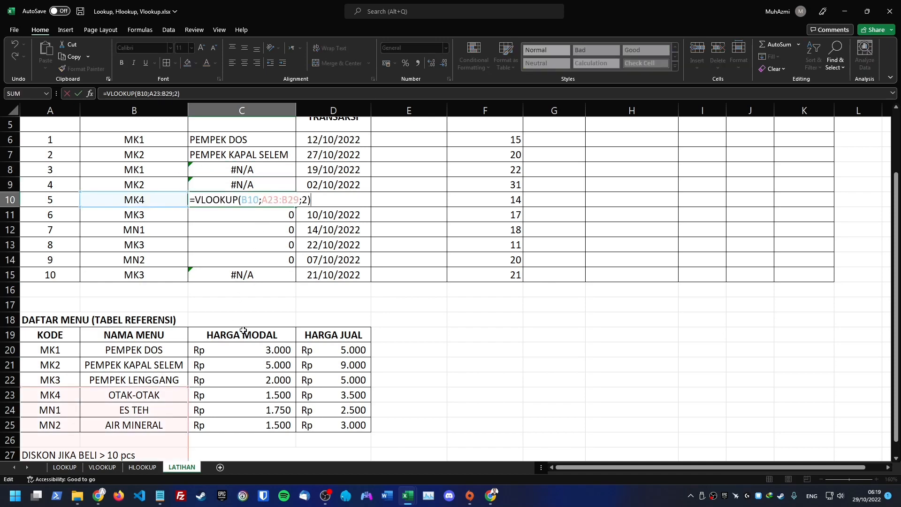
key("Escape")
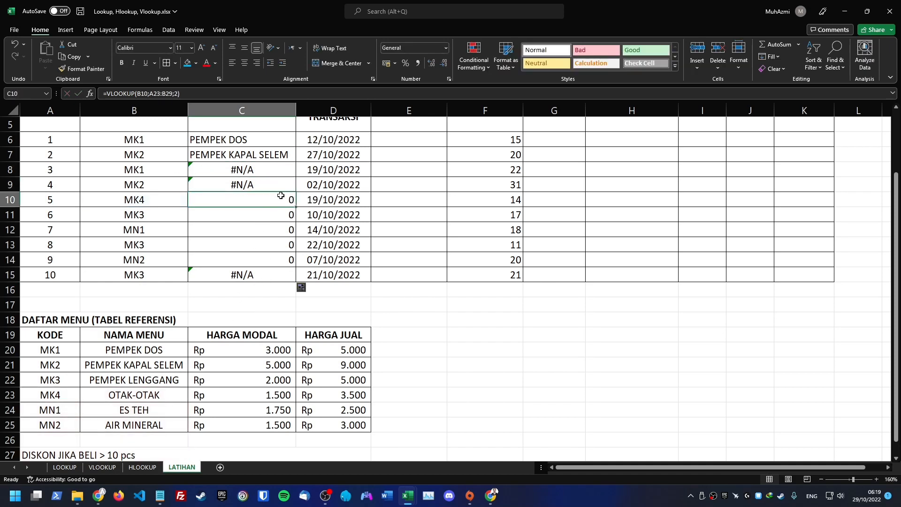
left_click(272, 217)
left_click(272, 200)
left_click(270, 187)
left_click(270, 172)
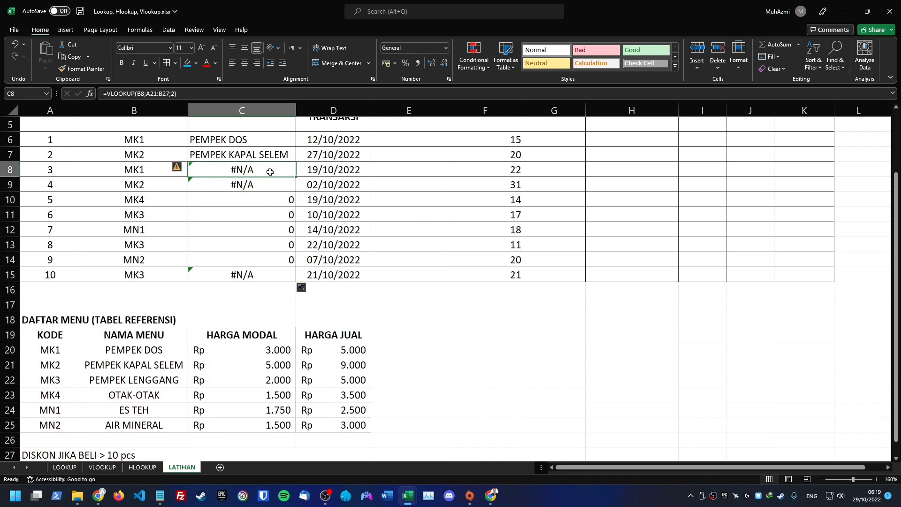
Make the table range in the C6 VLOOKUP absolute as $A$19:$B$25 and refill the formula down to C15
left_click(268, 143)
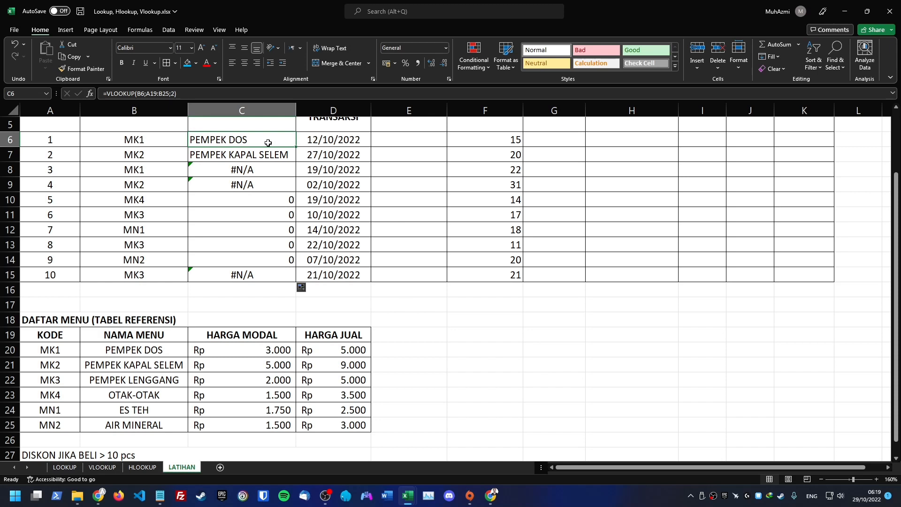
double_click(268, 143)
left_click(262, 142)
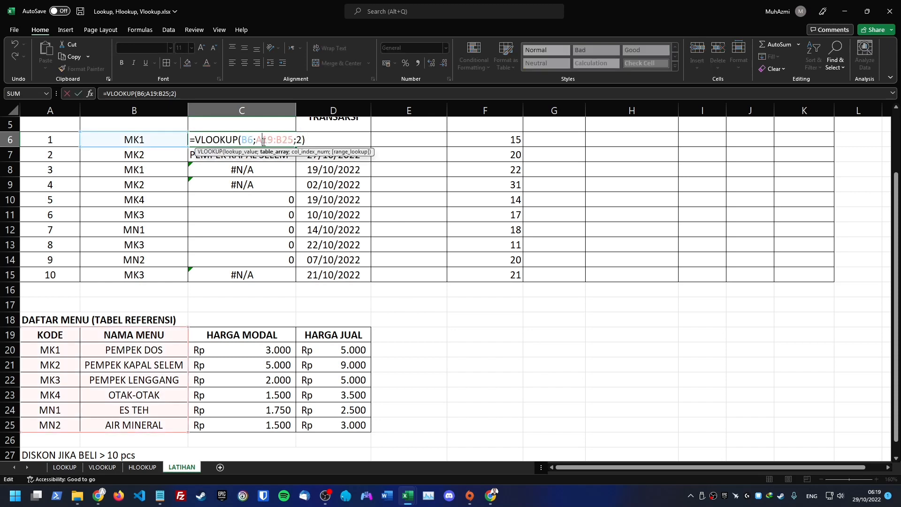
left_click(282, 140)
key("F4")
left_click(265, 139)
key("F4")
key("Return")
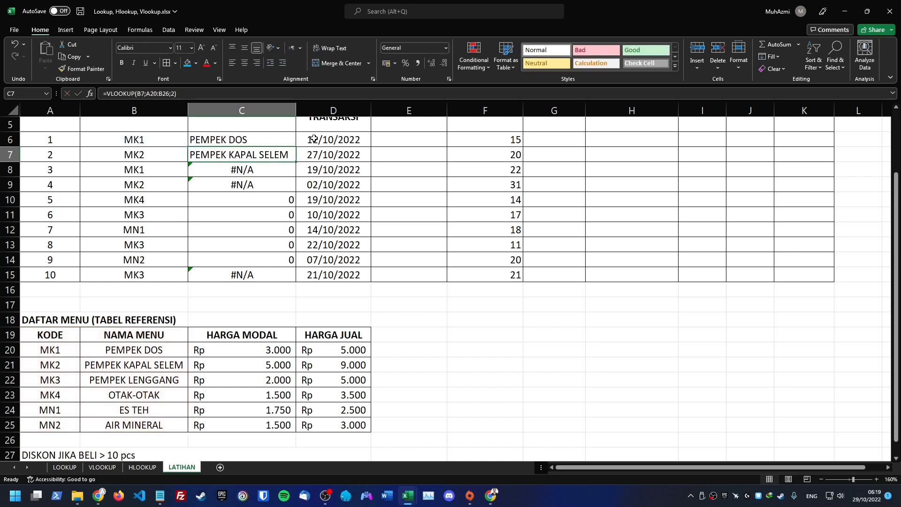
left_click(292, 139)
left_click_drag(296, 147, 297, 281)
Check the NAMA MENU results in C6:C15 against their menu codes in column B and the DAFTAR MENU table
left_click(250, 201)
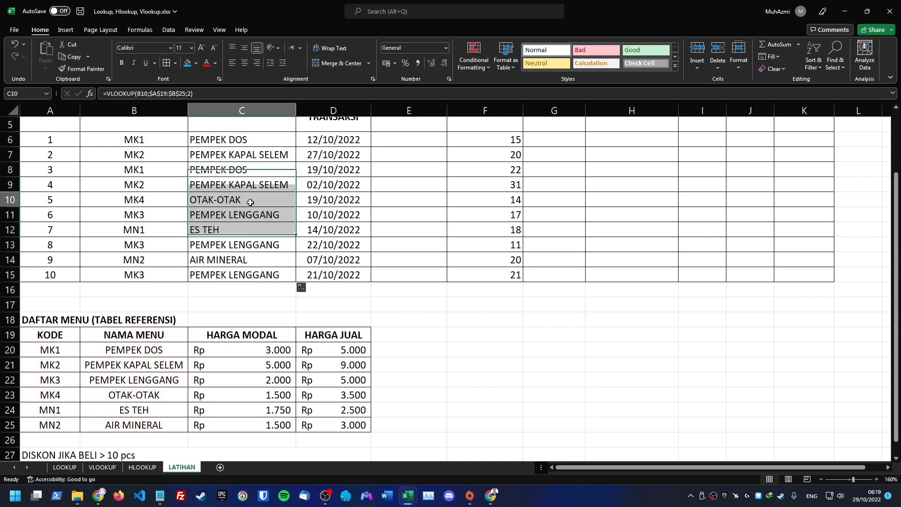
left_click(137, 230)
left_click(226, 229)
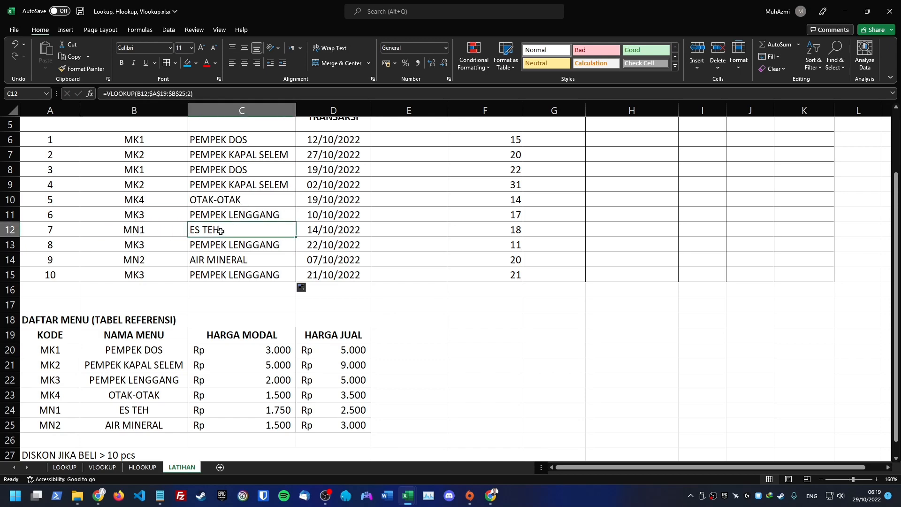
left_click(167, 248)
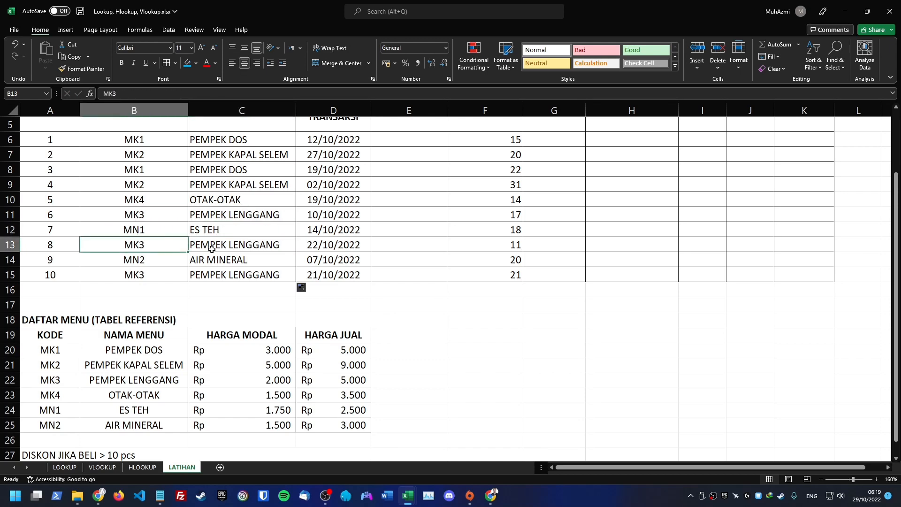
left_click(223, 246)
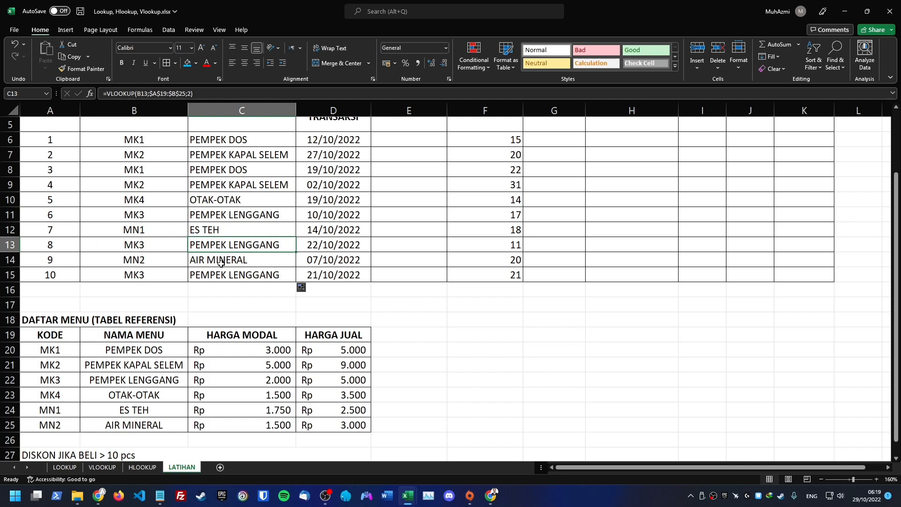
left_click_drag(261, 141, 253, 275)
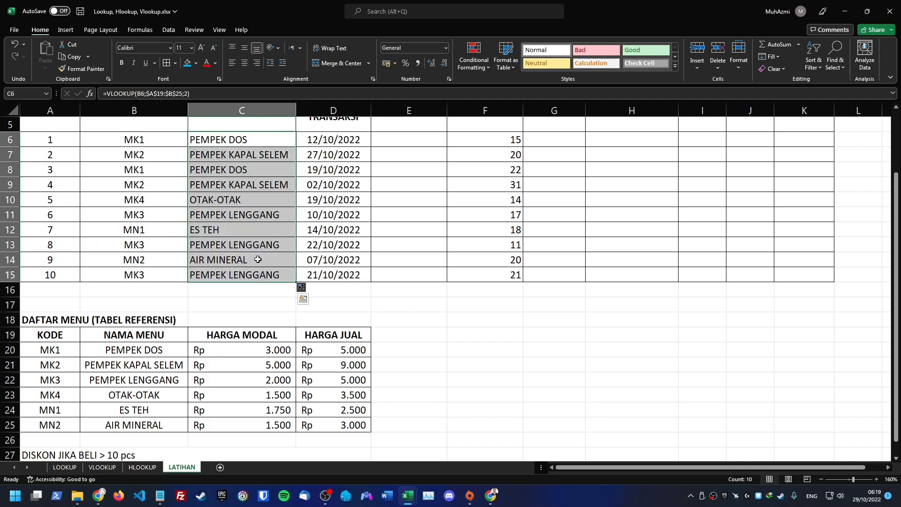
left_click(263, 240)
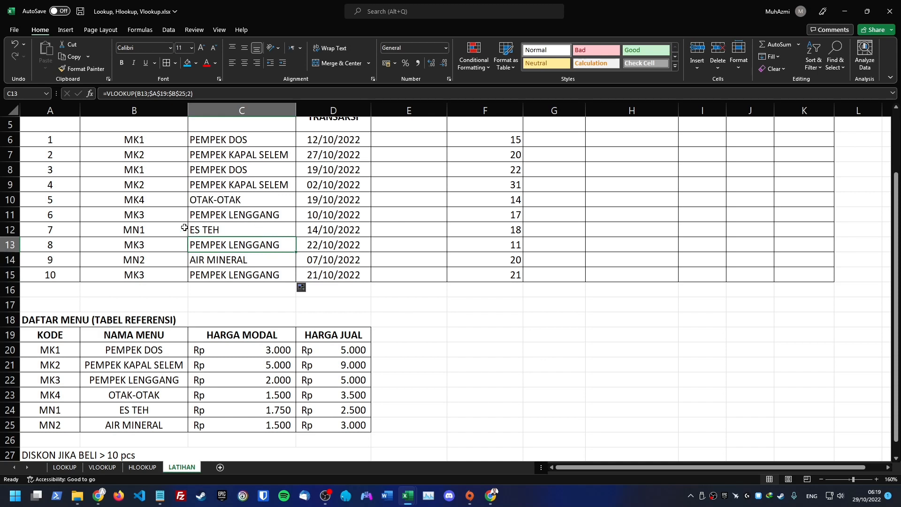
left_click(166, 351)
left_click(232, 144)
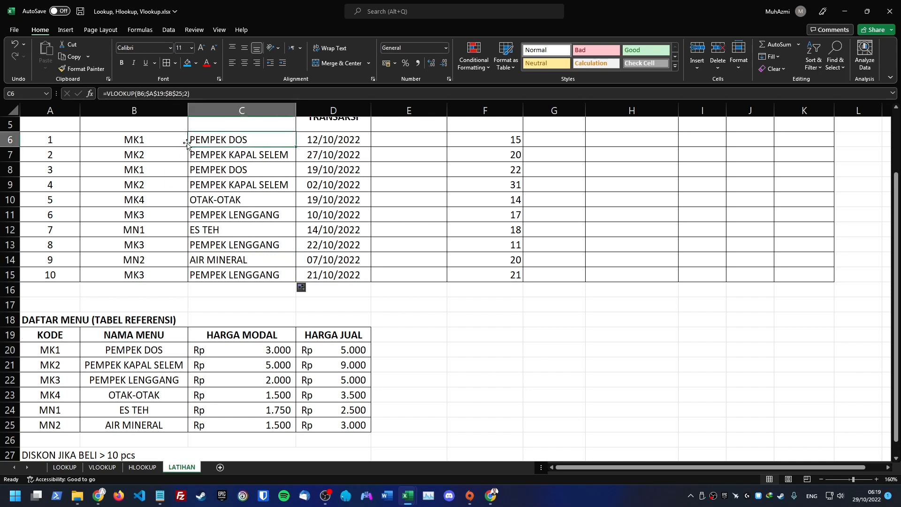
left_click(177, 141)
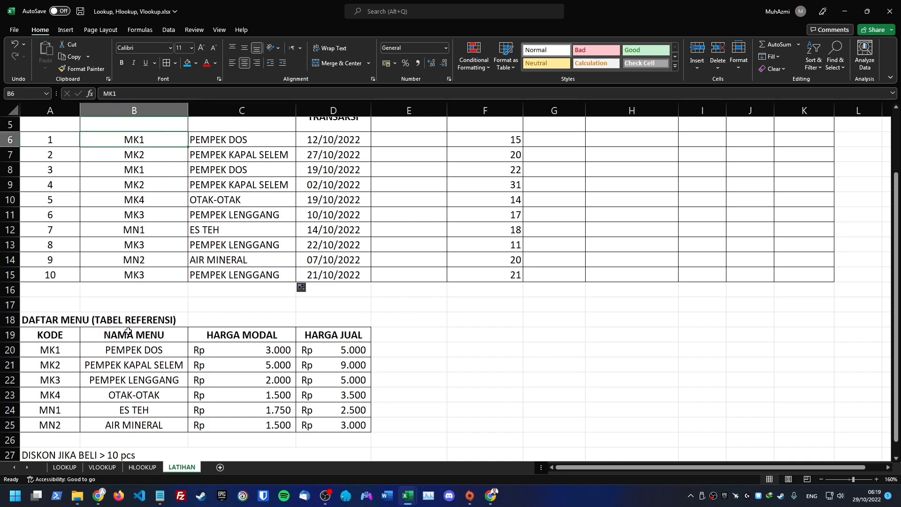
Try replacing the first reference code in A20 with "a", compare it with the codes in B6:B11, and undo the change
left_click(63, 356)
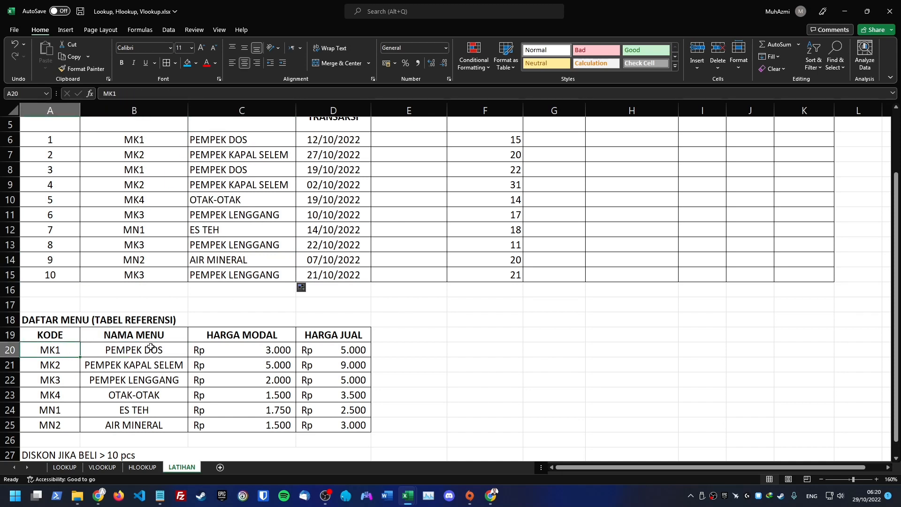
type("a")
left_click(470, 369)
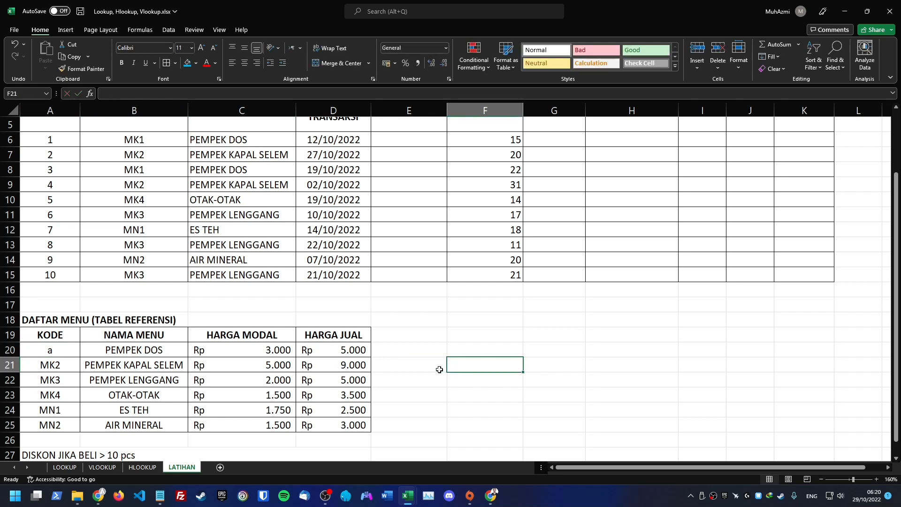
left_click(55, 356)
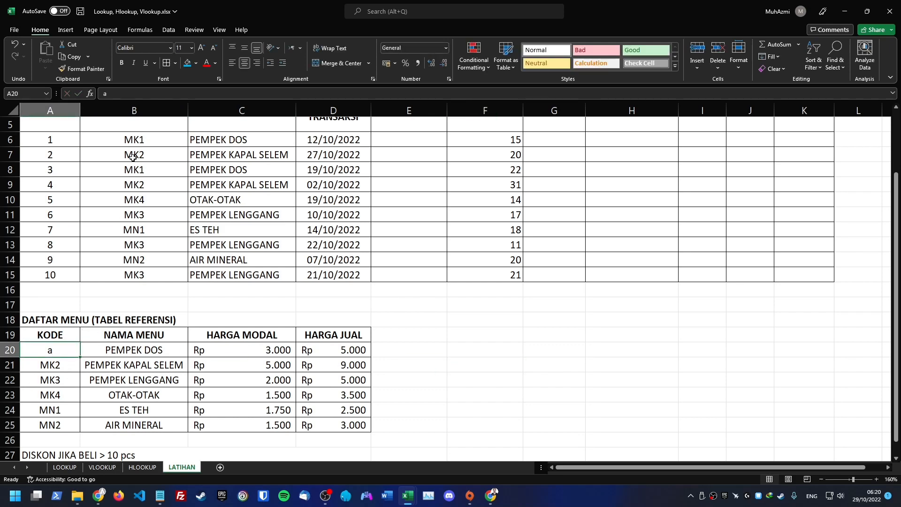
left_click_drag(133, 140, 130, 214)
left_click(68, 349)
key("ctrl+z")
Add FALSE as the range_lookup argument of the VLOOKUP in C6 for an exact match
left_click(260, 141)
double_click(266, 142)
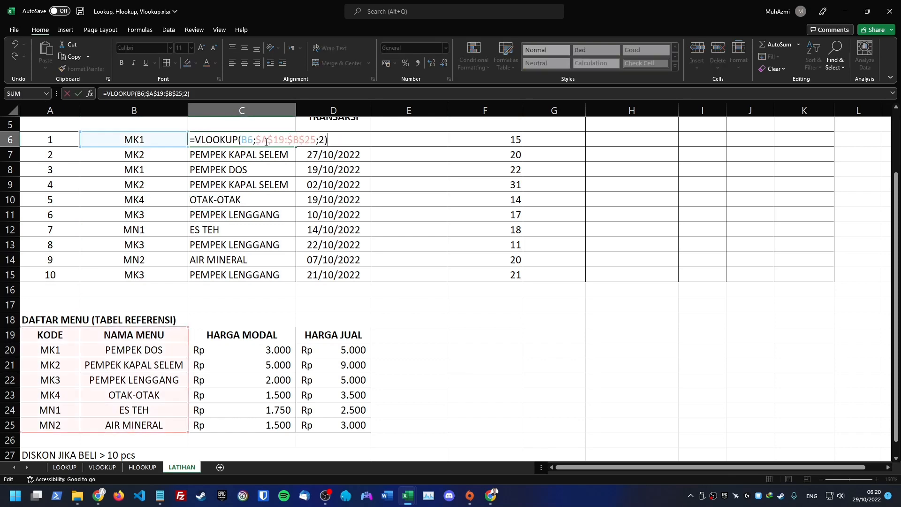
left_click(324, 140)
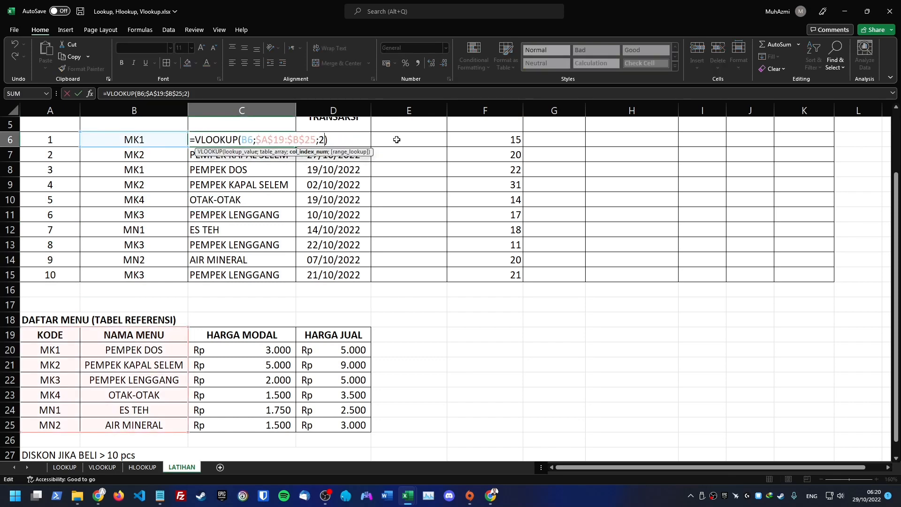
type(";")
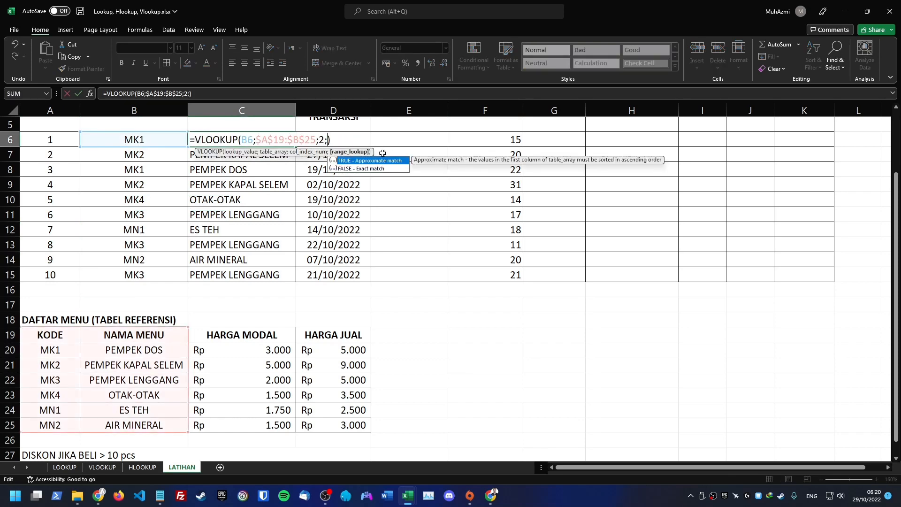
left_click(367, 170)
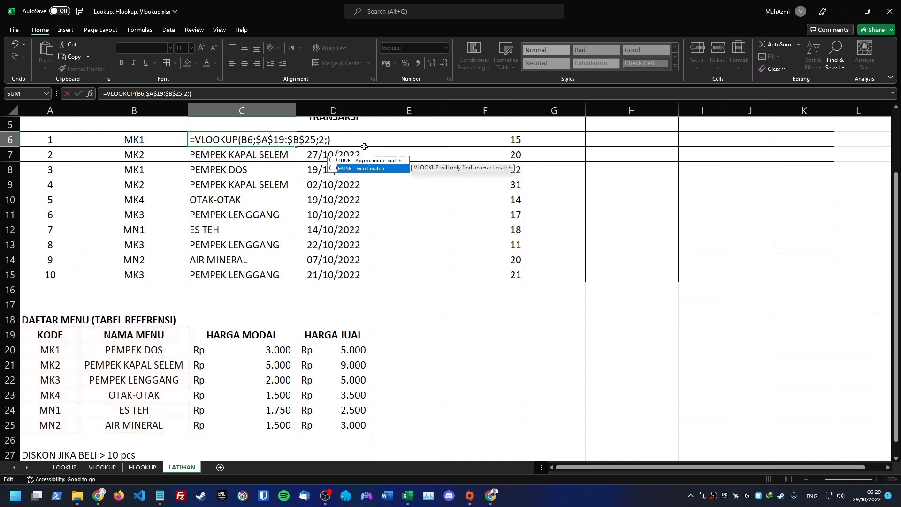
type("false")
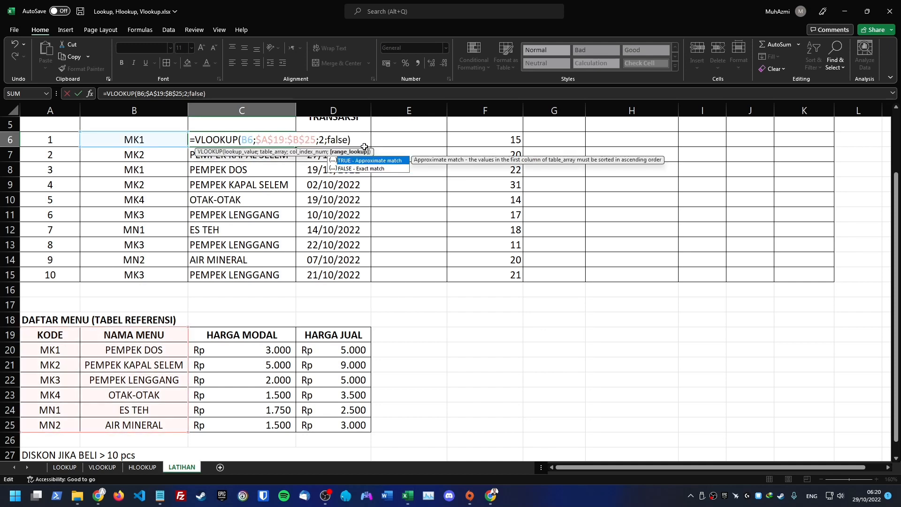
key("Return")
left_click(270, 143)
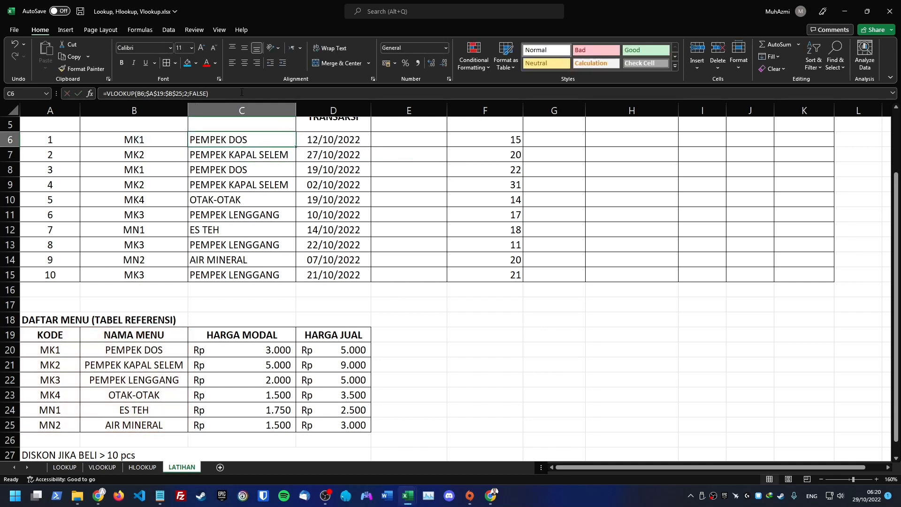
Test the exact-match lookup by replacing the reference code in A20 with "a", and undo the change
left_click(59, 356)
type("a")
left_click(432, 370)
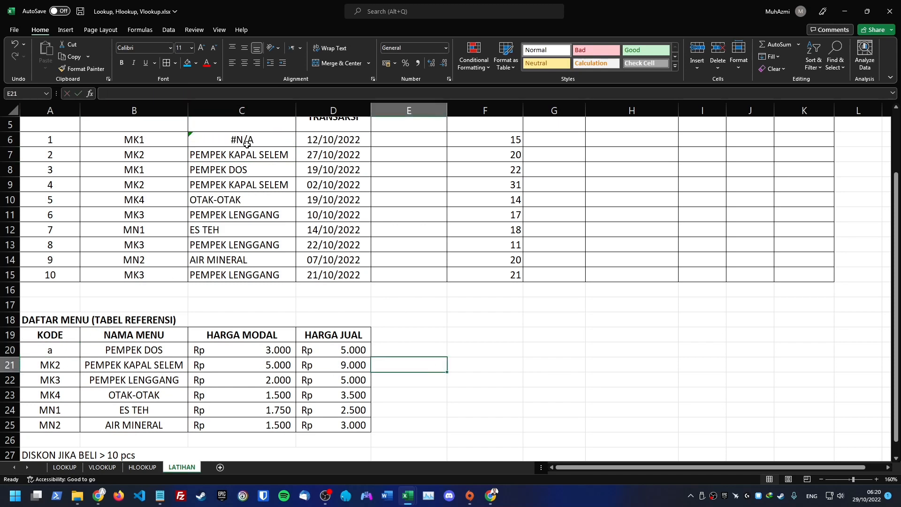
key("ctrl+z")
Review the FALSE range_lookup argument in the C6 VLOOKUP and fill the formula down to C15
left_click(253, 141)
key("F2")
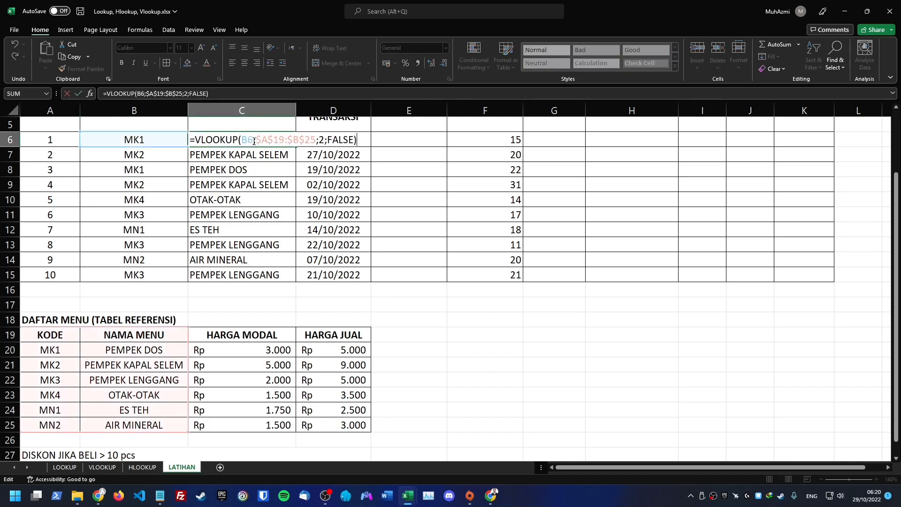
left_click(339, 141)
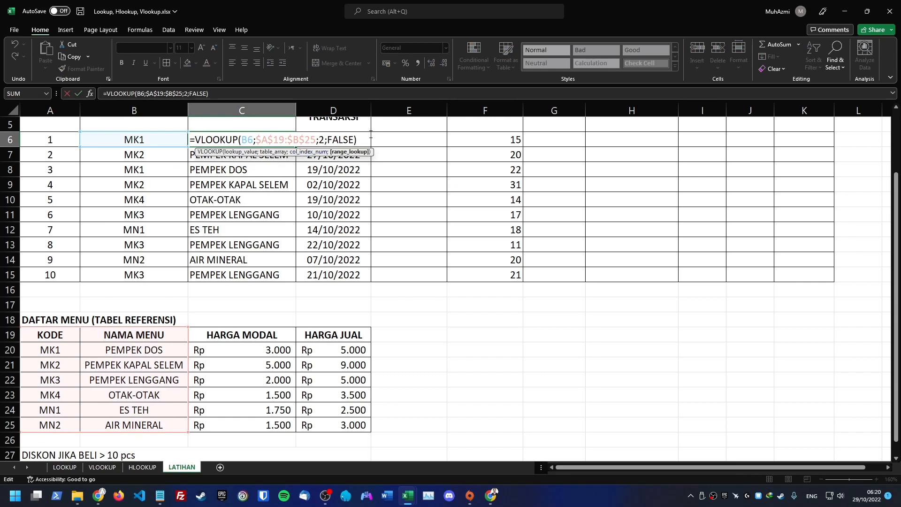
key("ctrl+Return")
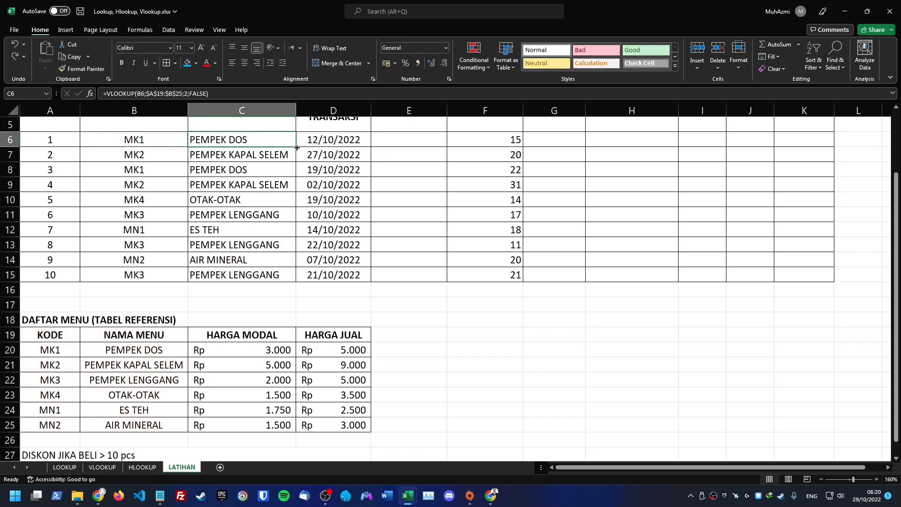
left_click_drag(297, 148, 298, 282)
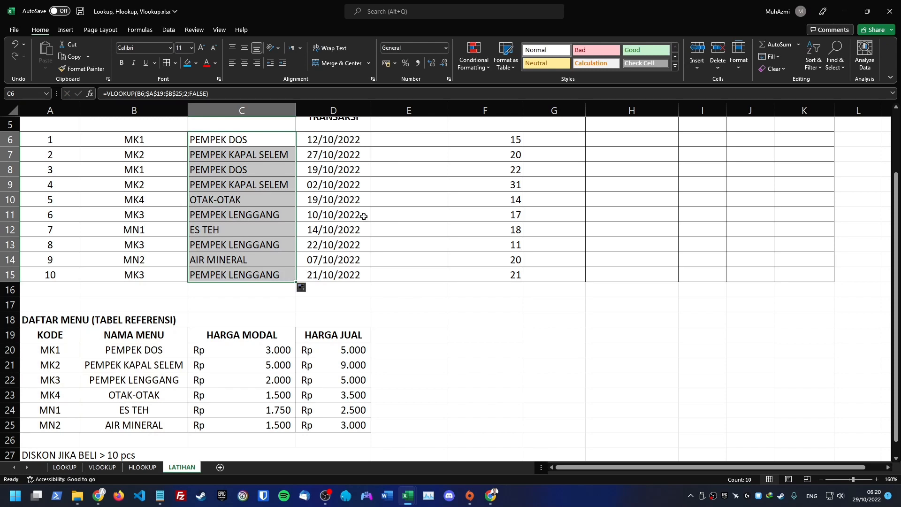
Compare the KODE entries in the reference table with the menu codes in column B, and look over the transaction dates
left_click(52, 356)
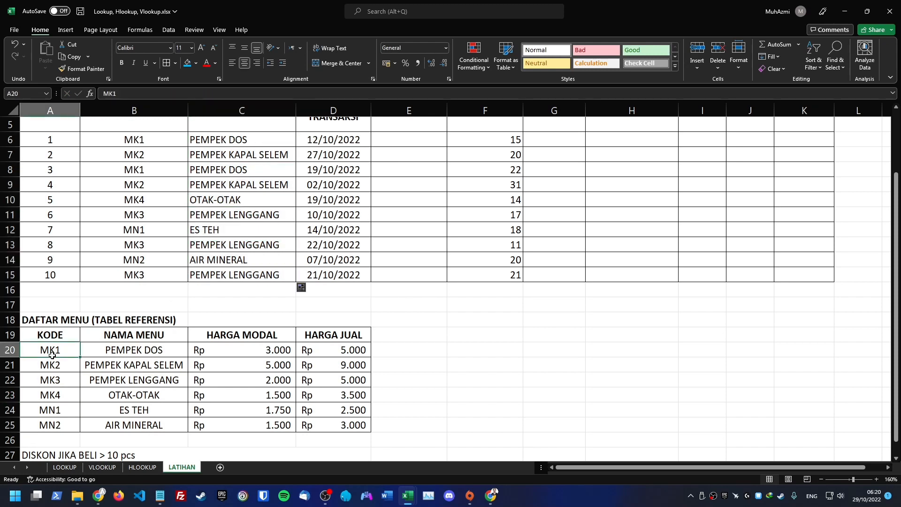
left_click_drag(52, 355, 50, 410)
left_click(50, 395)
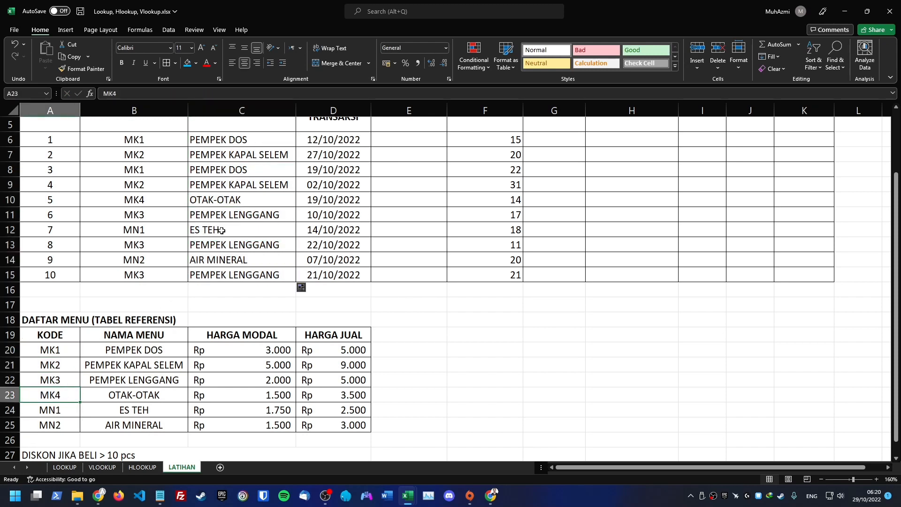
left_click(136, 145)
scroll(263, 250, "up", 1)
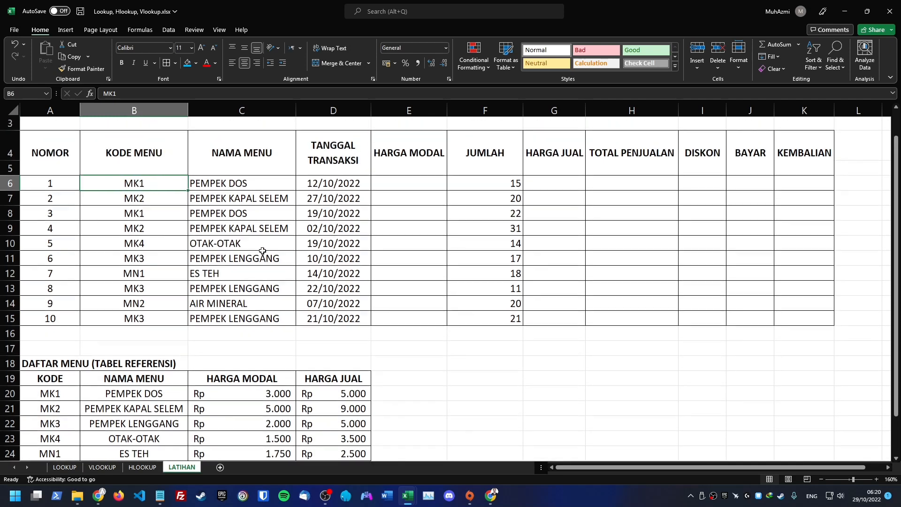
left_click(340, 184)
key("Down")
key("Down")
key("Down")
key("Down")
key("Down")
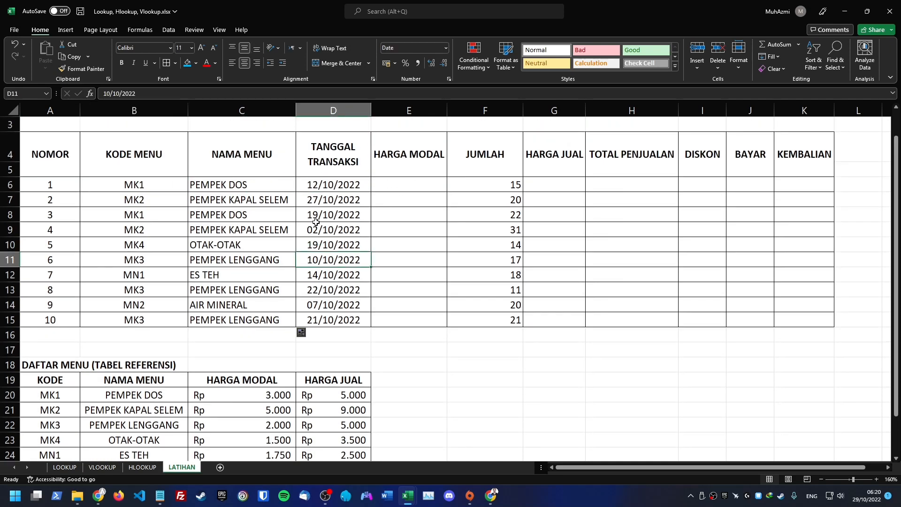
Examine the DAFTAR MENU table in A19:D25 as the source for the HARGA MODAL column
left_click(426, 185)
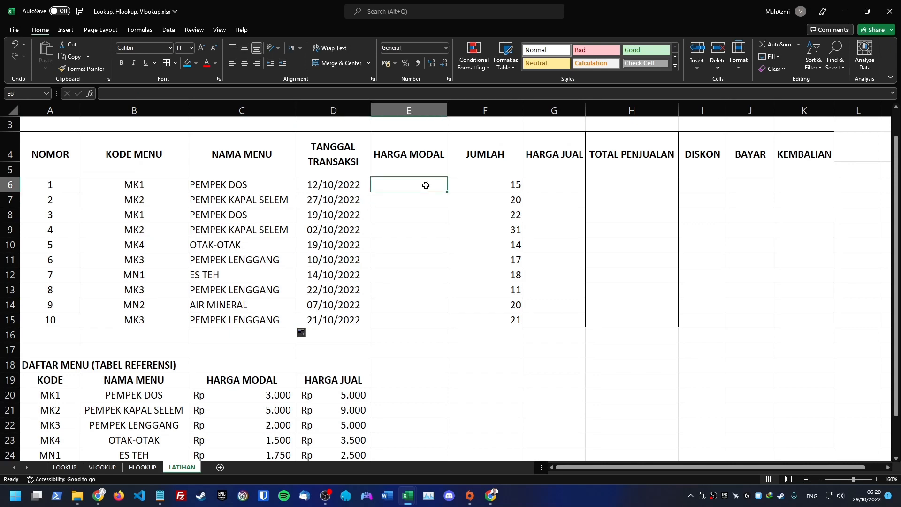
scroll(426, 186, "down", 1)
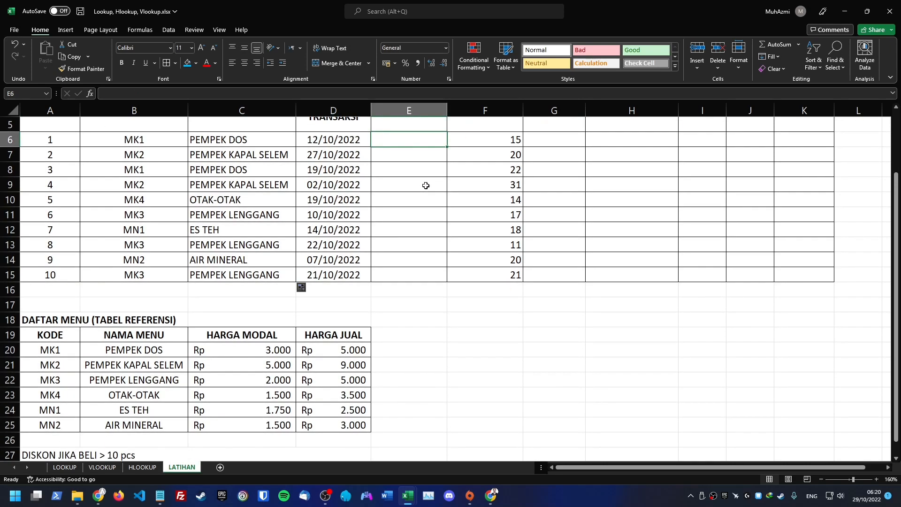
scroll(426, 186, "up", 1)
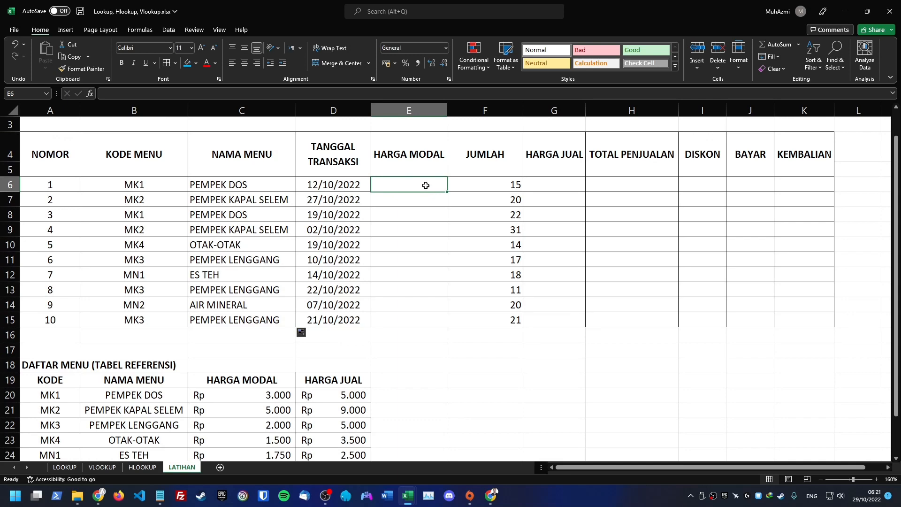
scroll(426, 186, "down", 1)
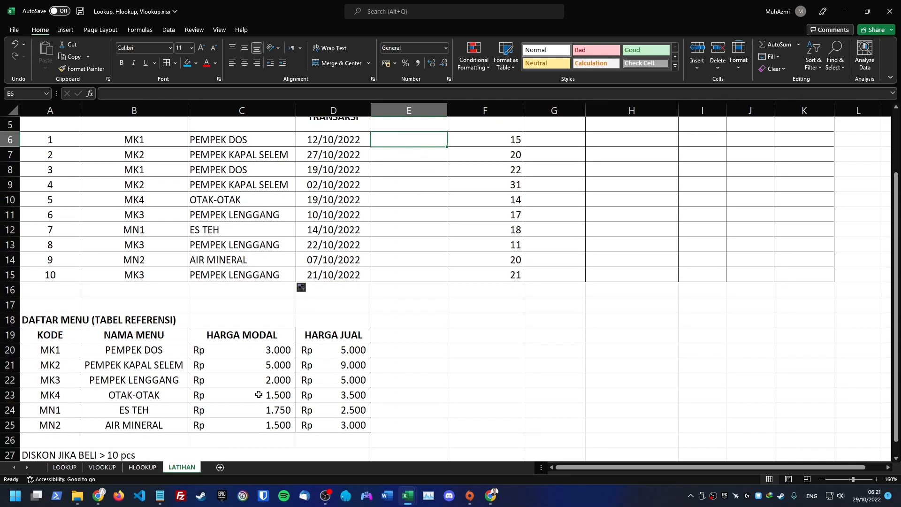
left_click_drag(66, 342, 330, 429)
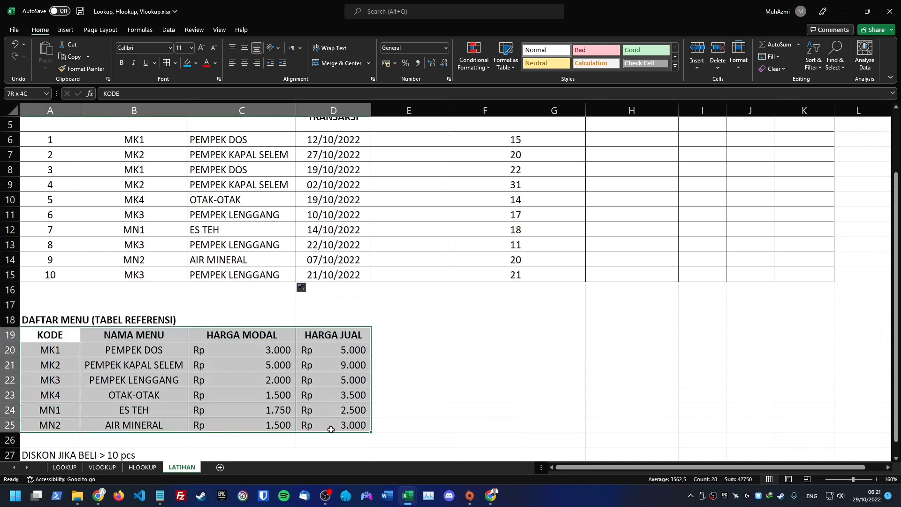
left_click(243, 405)
left_click_drag(38, 334, 333, 425)
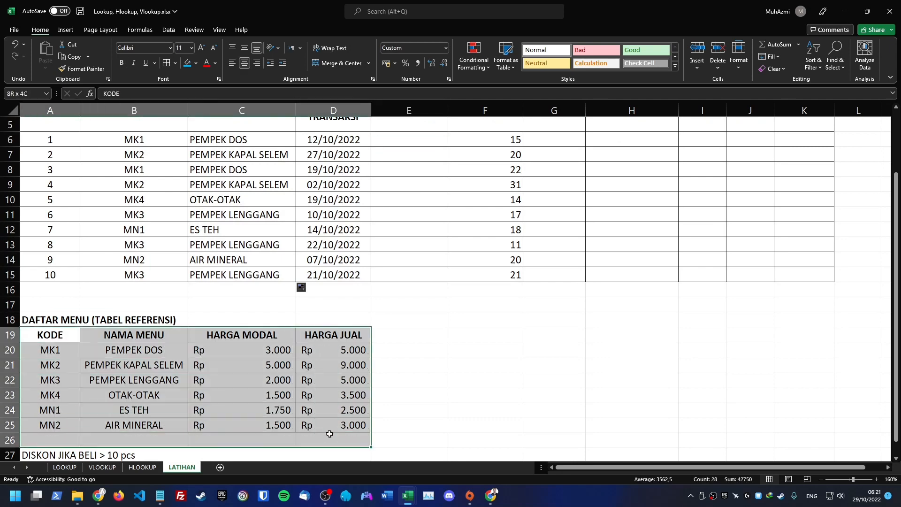
Try to reuse the NAMA MENU lookup by copying the C6 formula into HARGA MODAL cell E6
scroll(378, 454, "up", 2)
left_click(402, 208)
left_click(237, 215)
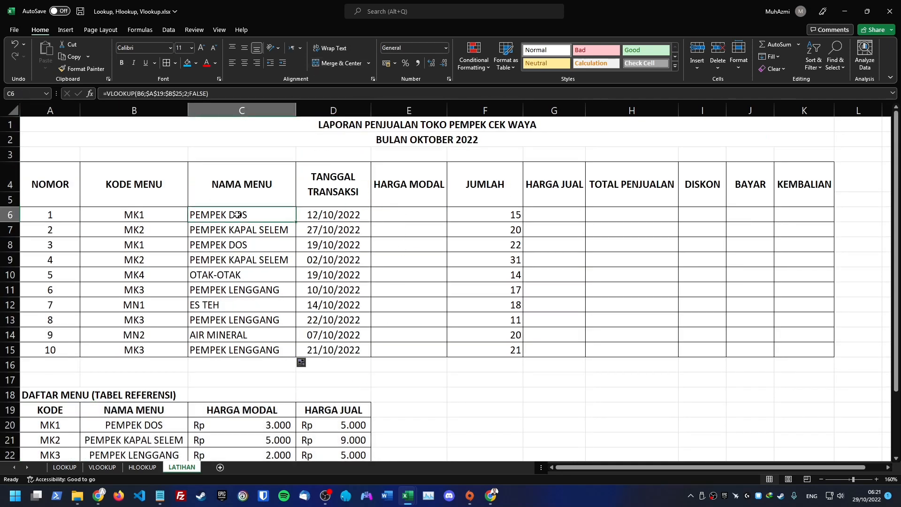
key("ctrl+c")
left_click(405, 213)
key("ctrl+v")
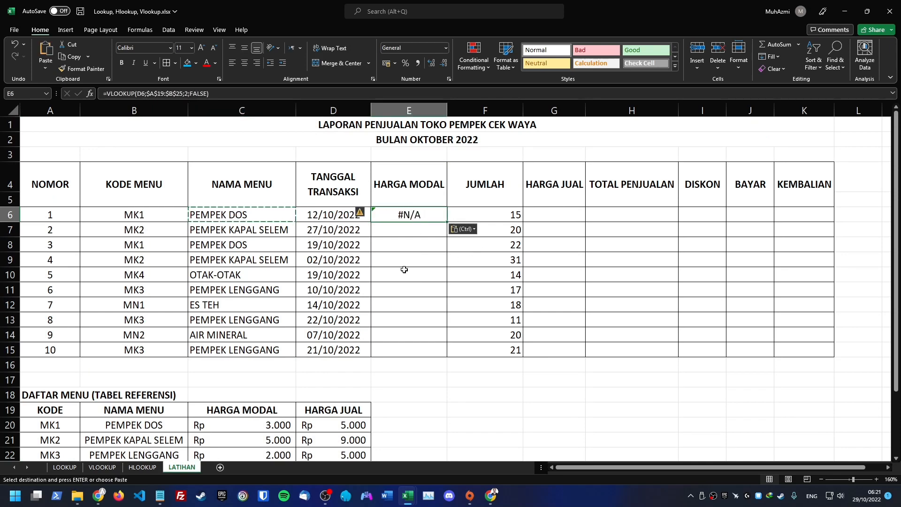
scroll(404, 270, "down", 1)
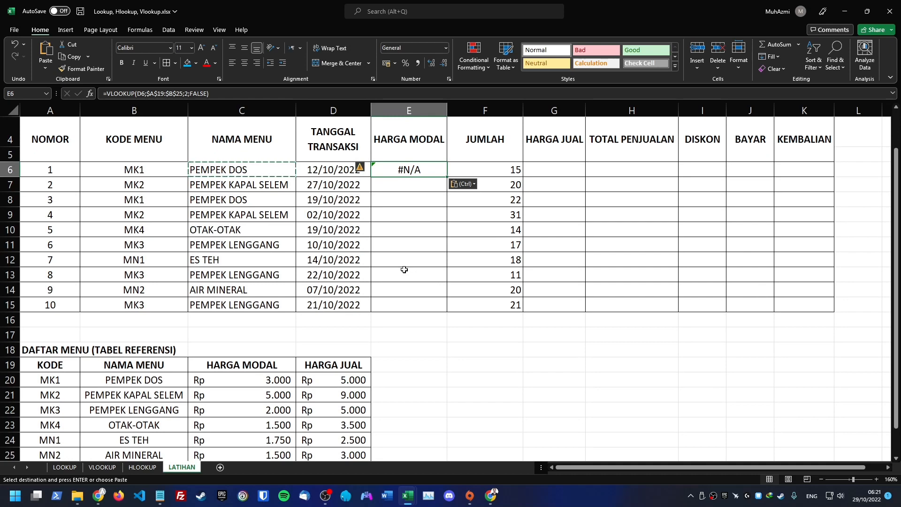
Start a new VLOOKUP in E6 with B6 as the lookup value and the absolute table range $A$19:$D$25
type("=v")
key("BackSpace")
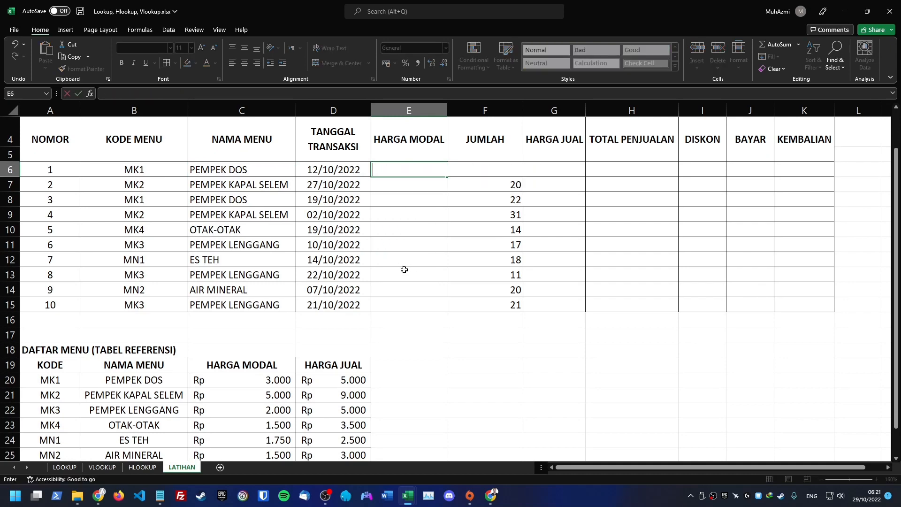
type("vlookup(")
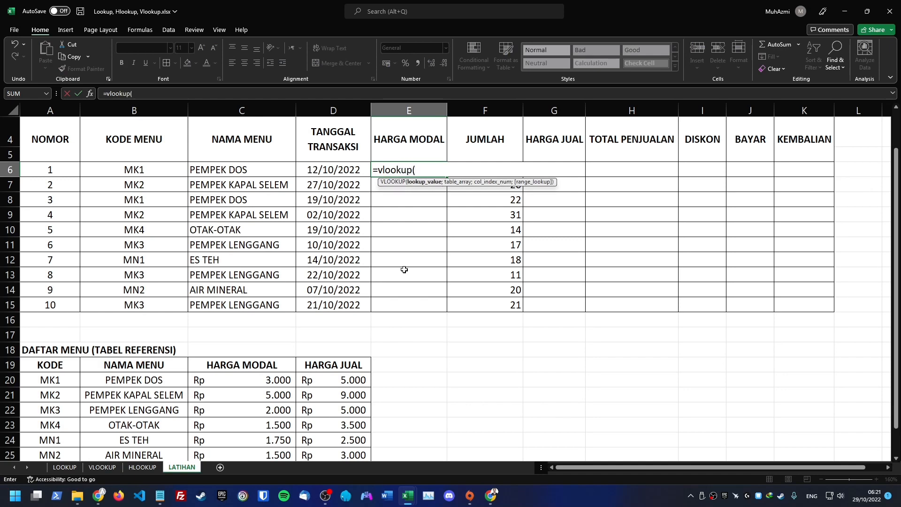
left_click(155, 170)
type(";")
scroll(187, 263, "down", 1)
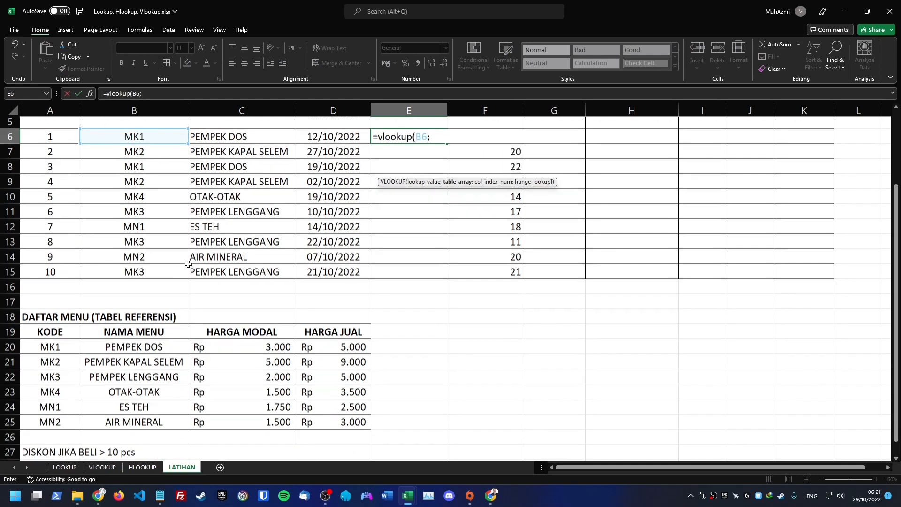
left_click_drag(45, 324, 319, 413)
scroll(328, 409, "up", 1)
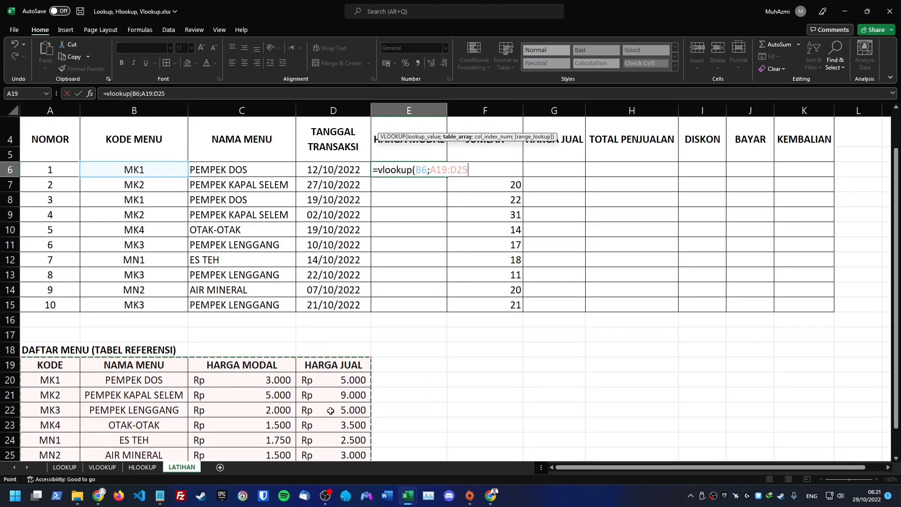
key("F4")
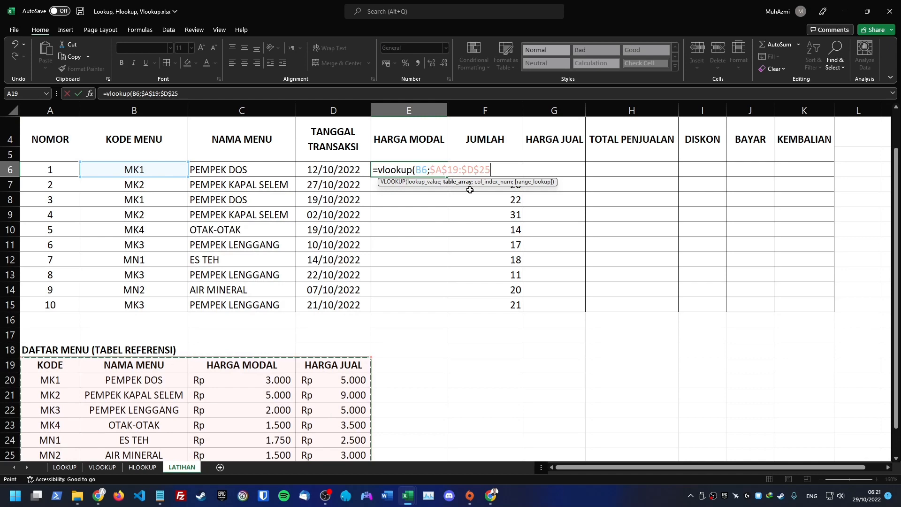
Complete the E6 VLOOKUP with column index 3 and fill the formula down to E15
left_click(448, 171)
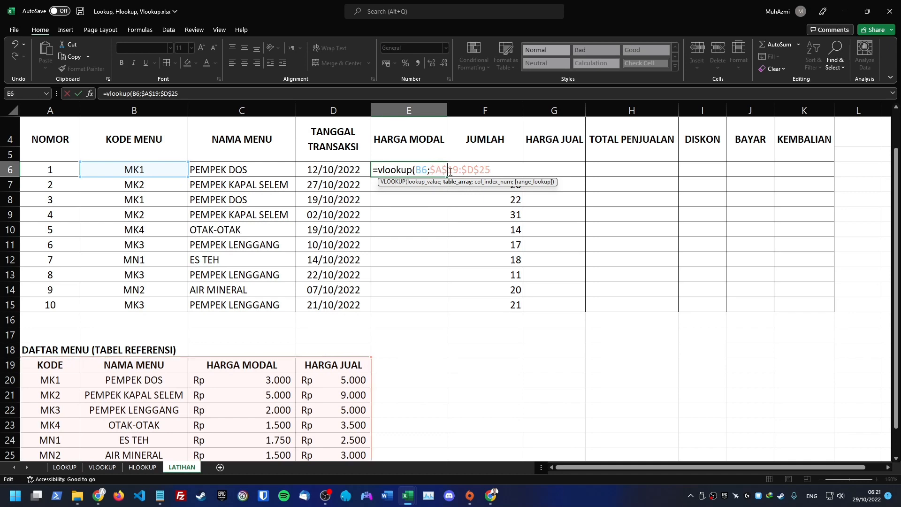
mouse_move(442, 171)
left_mouse_down()
mouse_move(431, 170)
mouse_move(450, 171)
mouse_move(443, 171)
left_mouse_up()
left_click(469, 171)
left_click(496, 170)
type(";")
type("3")
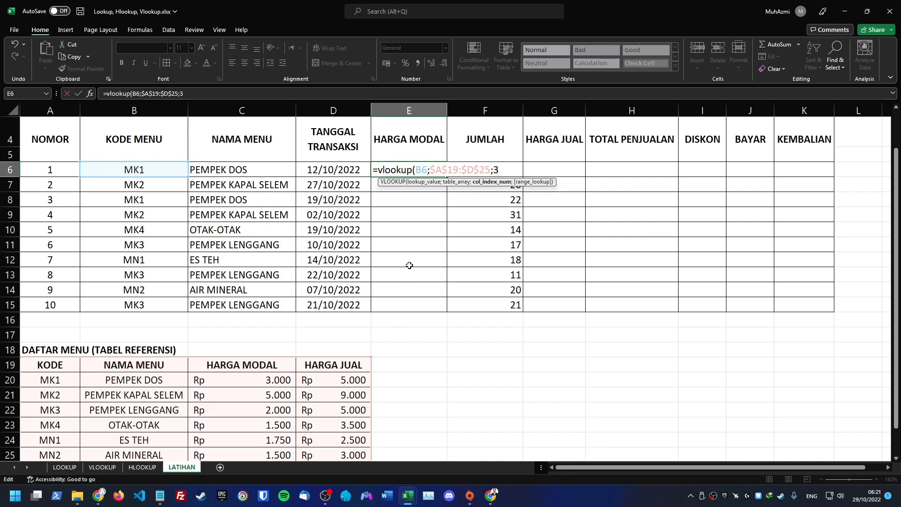
key("Return")
left_click(433, 172)
left_click_drag(447, 180, 439, 306)
left_click(463, 335)
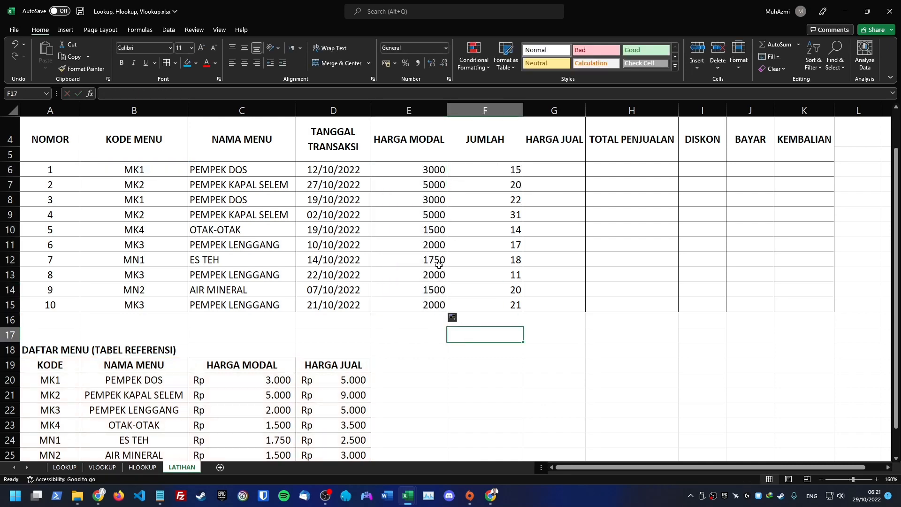
Enter the HARGA JUAL formula =E6*25%+E6 in G6
left_click(549, 170)
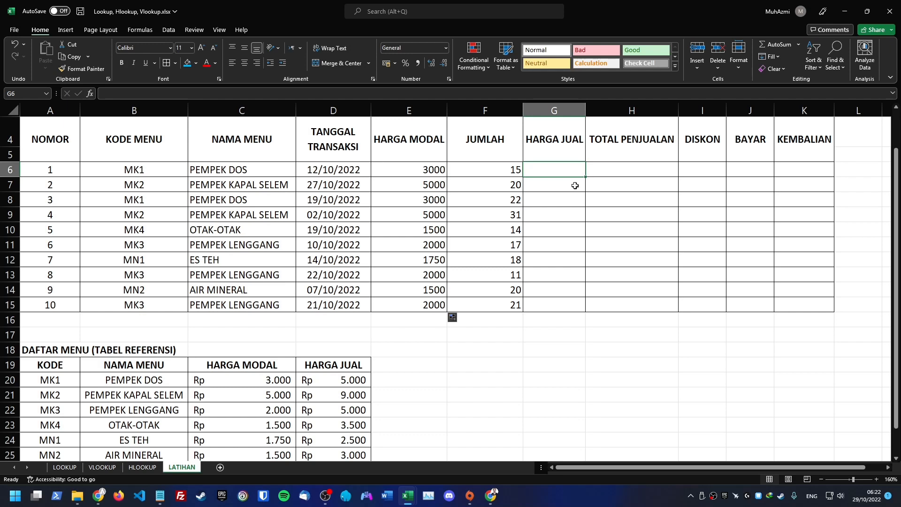
type("=")
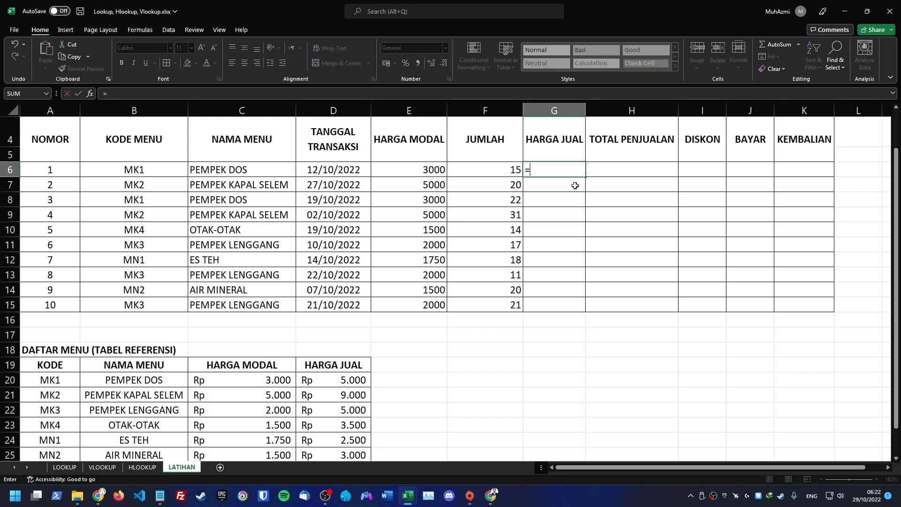
key("Left")
key("Left")
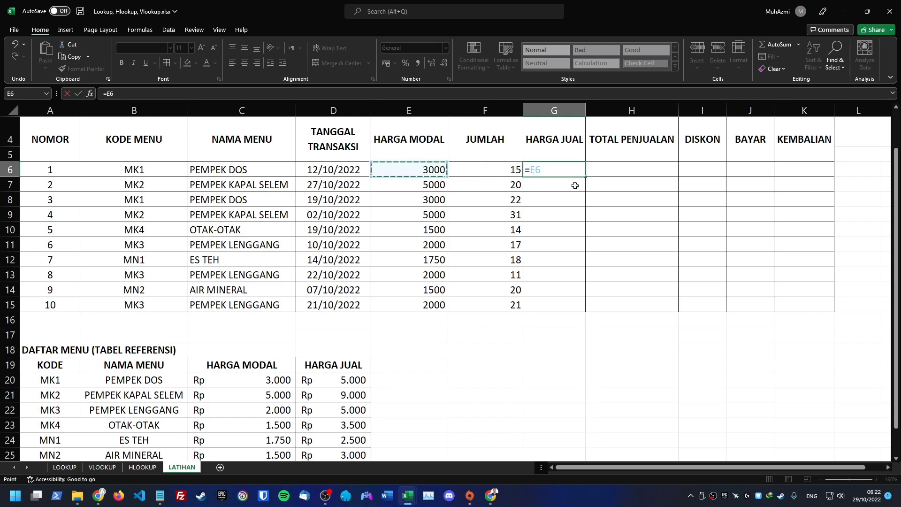
type("*25%+")
key("Left")
key("Left")
key("ctrl+Return")
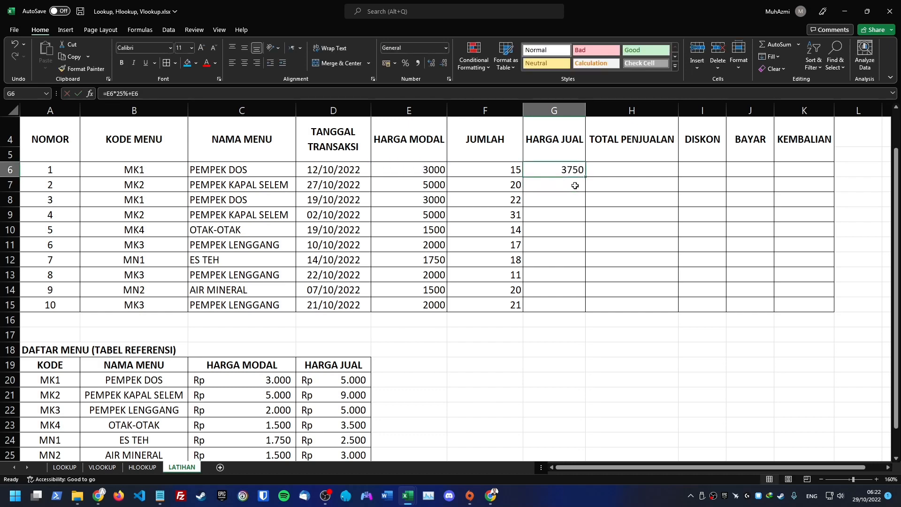
Try a markup of 125% in the G6 HARGA JUAL formula
key("F2")
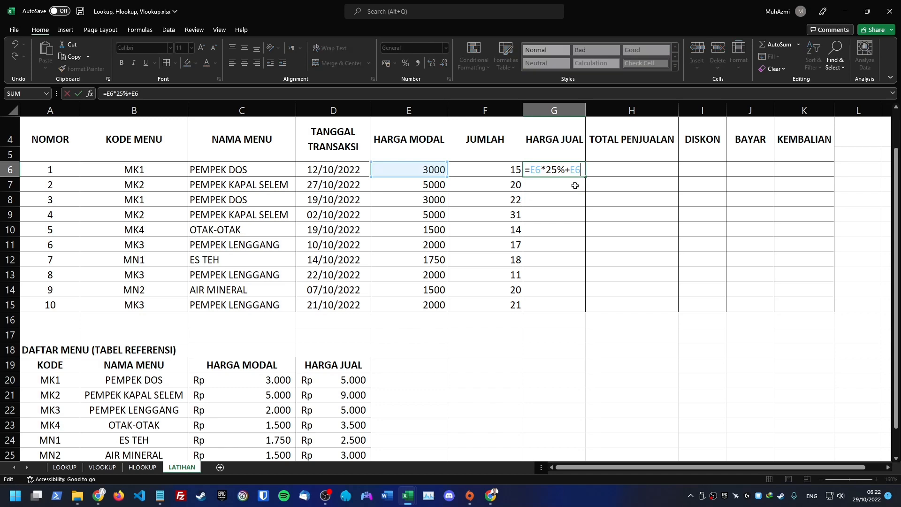
double_click(556, 169)
type("125")
key("ctrl+Return")
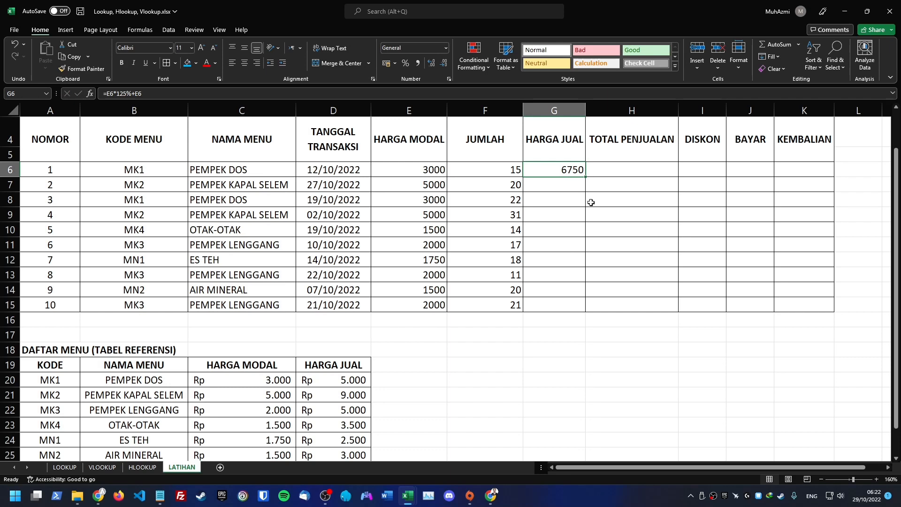
Set the markup in the G6 formula to 85% and fill it down to G15
key("F2")
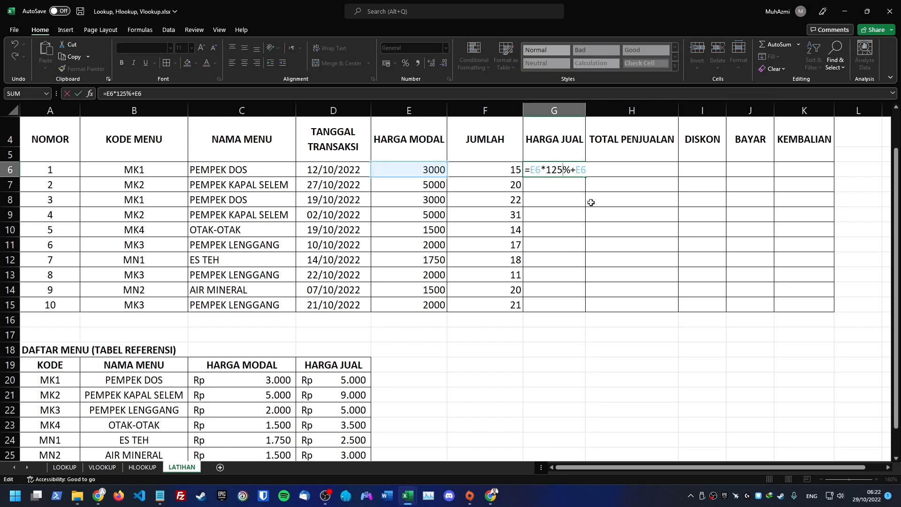
key("BackSpace")
key("BackSpace")
type("8")
key("Return")
key("Up")
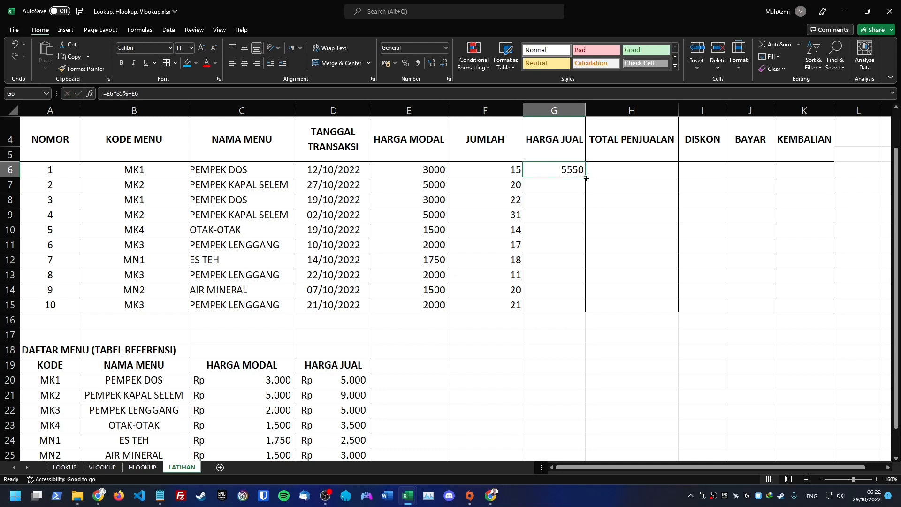
left_click_drag(587, 178, 559, 312)
left_click(632, 193)
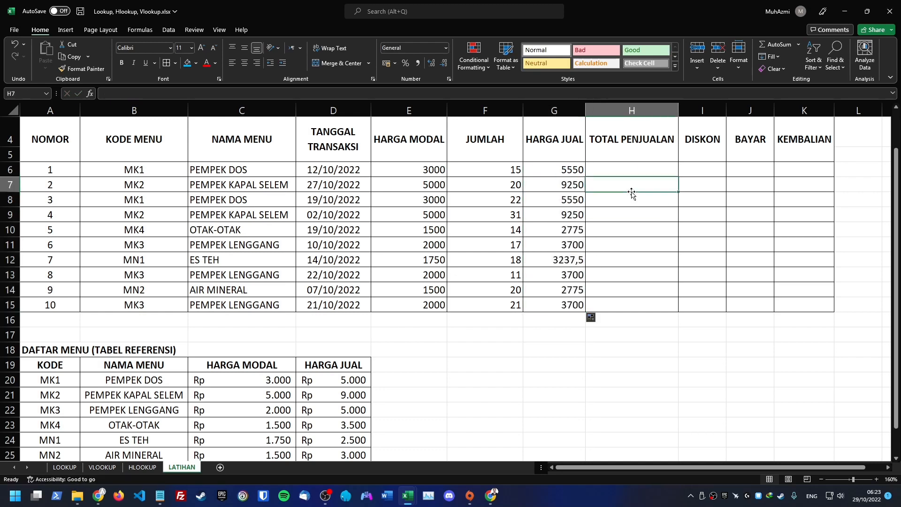
Enter the TOTAL PENJUALAN formula =SUM(G6*F6) in H6
left_click(617, 169)
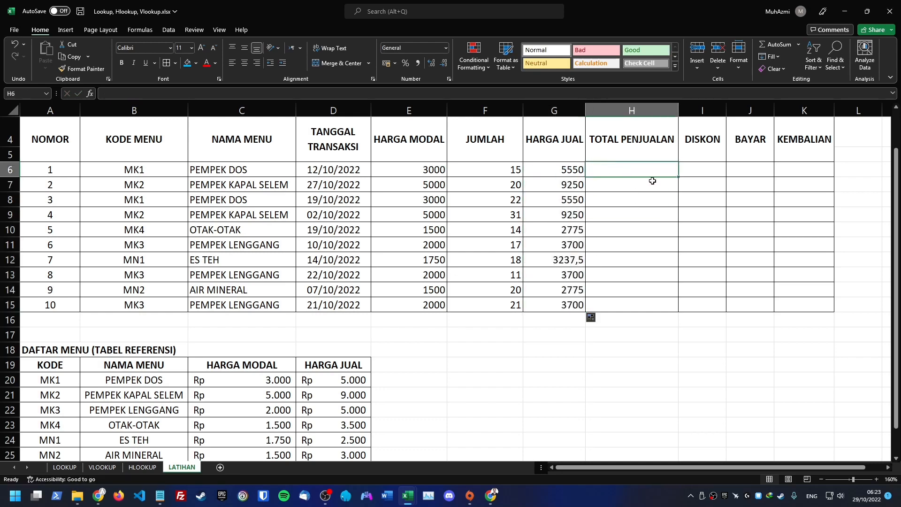
type("=sum")
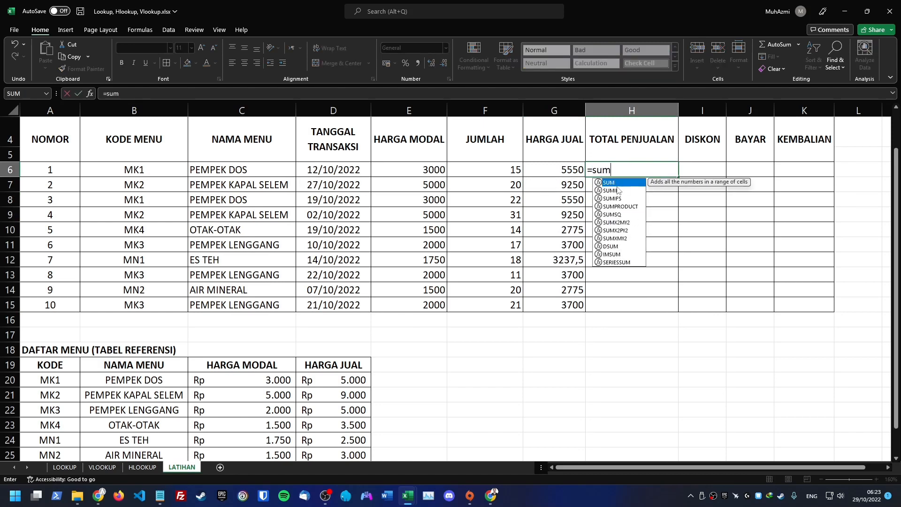
type("(")
key("Left")
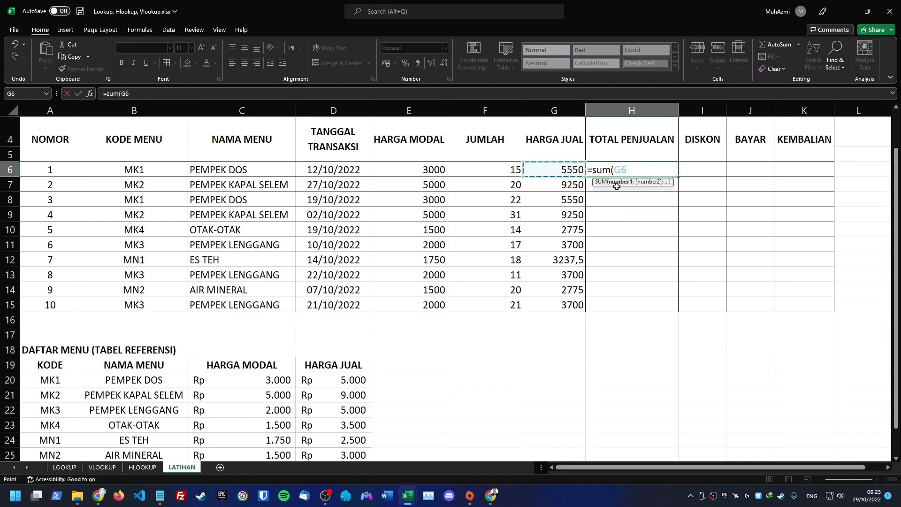
type("*")
key("Left")
key("Left")
key("ctrl+Return")
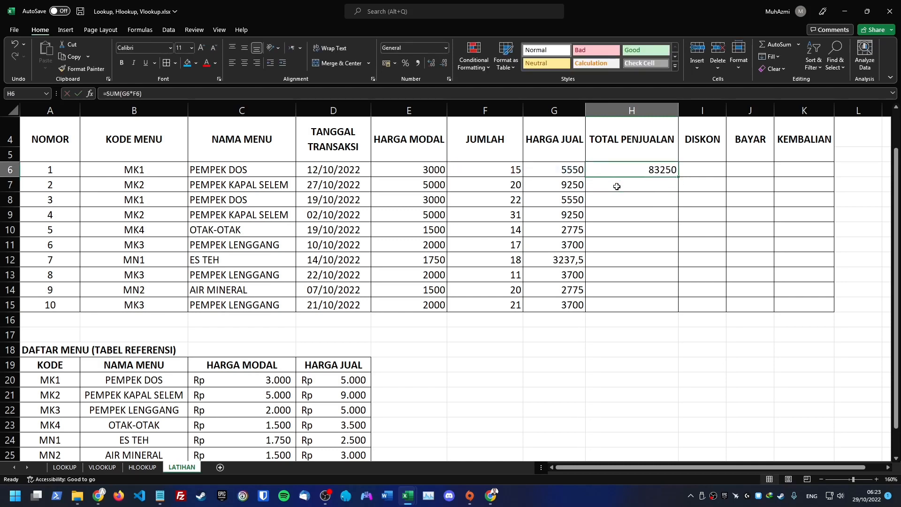
Enter the alternative TOTAL PENJUALAN formula =G7*F7 in H7 without the SUM function
left_click(662, 182)
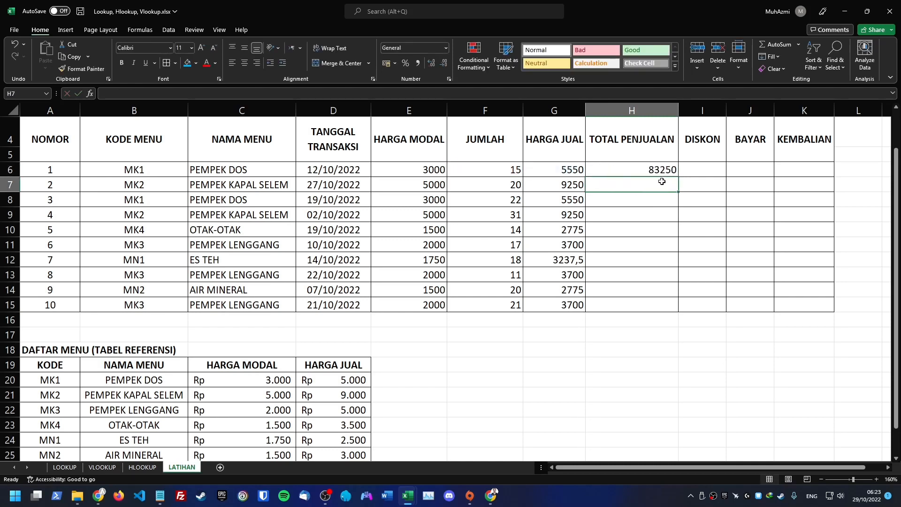
type("=")
key("Left")
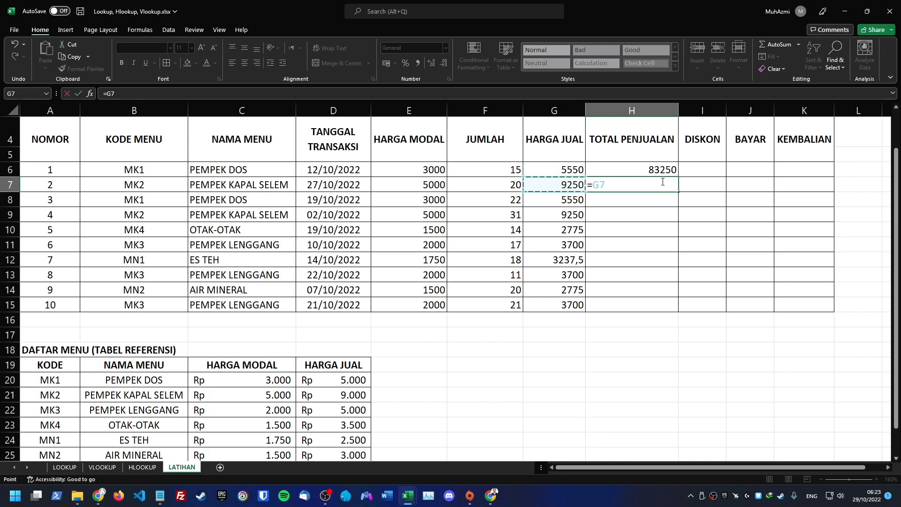
type("*")
key("Left")
key("Left")
key("Return")
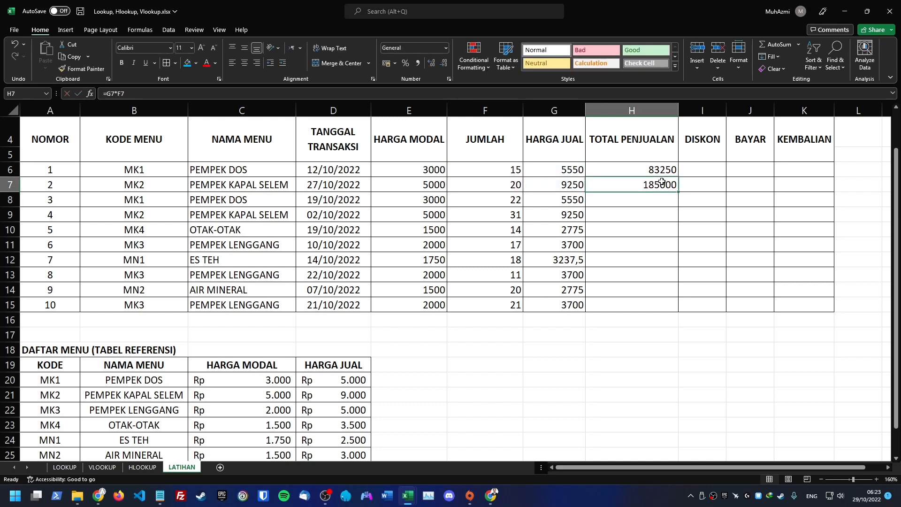
Fill the H6 TOTAL PENJUALAN formula down to H15
left_click(663, 182)
left_click(668, 173)
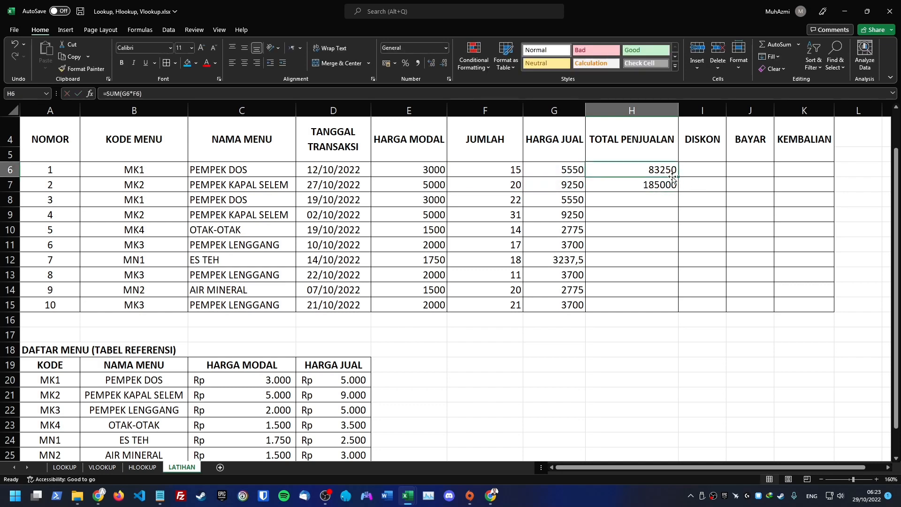
left_click_drag(678, 177, 658, 308)
Examine the discount rule in A27 below the reference table and compare it with the JUMLAH values
left_click(713, 202)
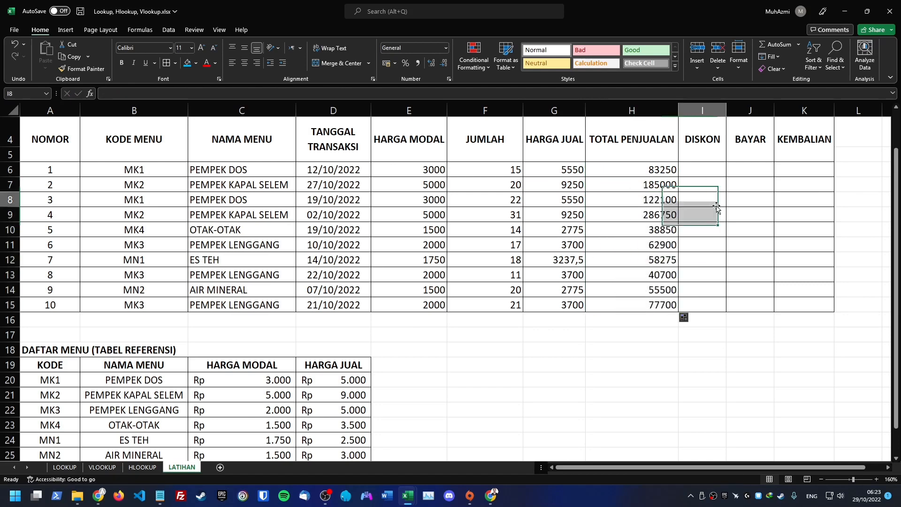
left_click(706, 172)
scroll(607, 261, "down", 1)
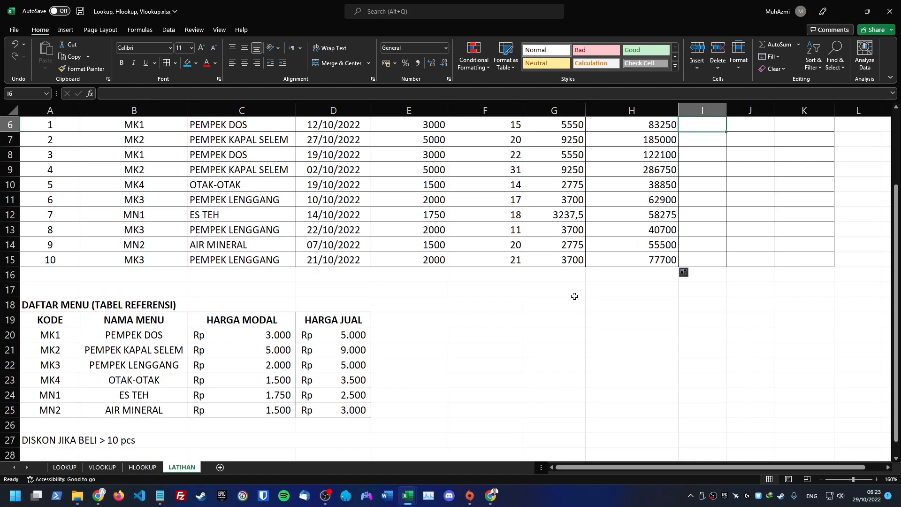
scroll(575, 296, "up", 1)
scroll(574, 297, "down", 1)
scroll(573, 297, "up", 2)
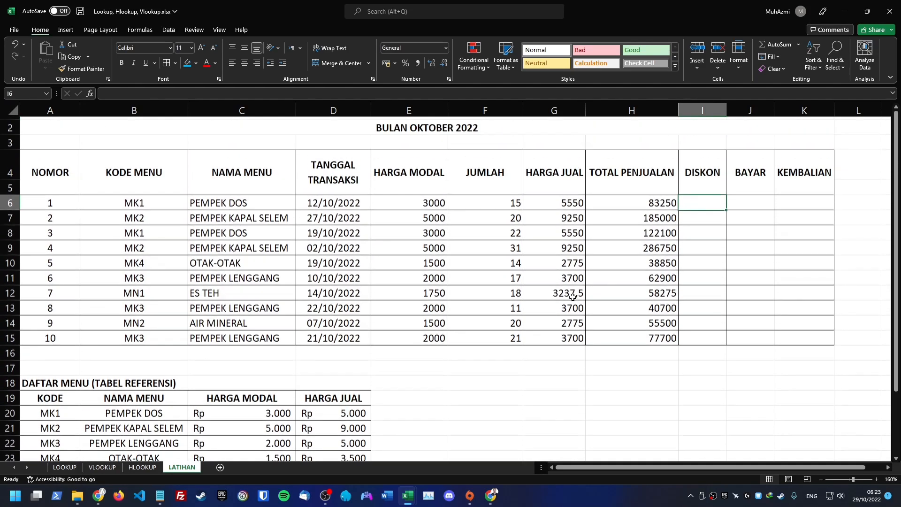
scroll(573, 297, "up", 1)
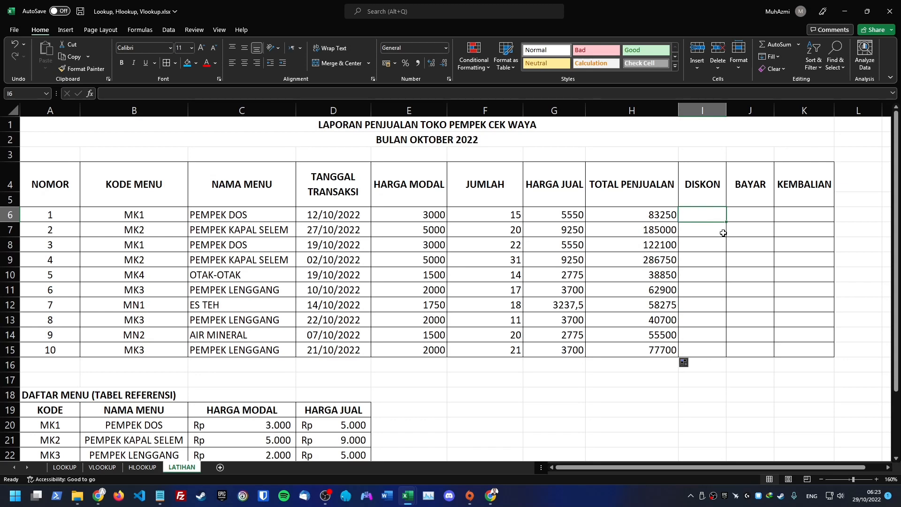
scroll(723, 233, "down", 2)
left_click(72, 441)
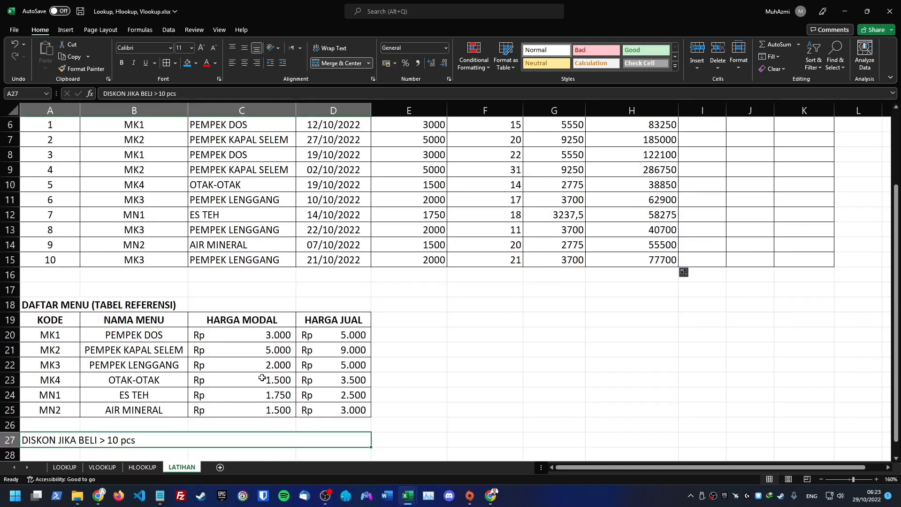
scroll(282, 373, "up", 2)
left_click(505, 221)
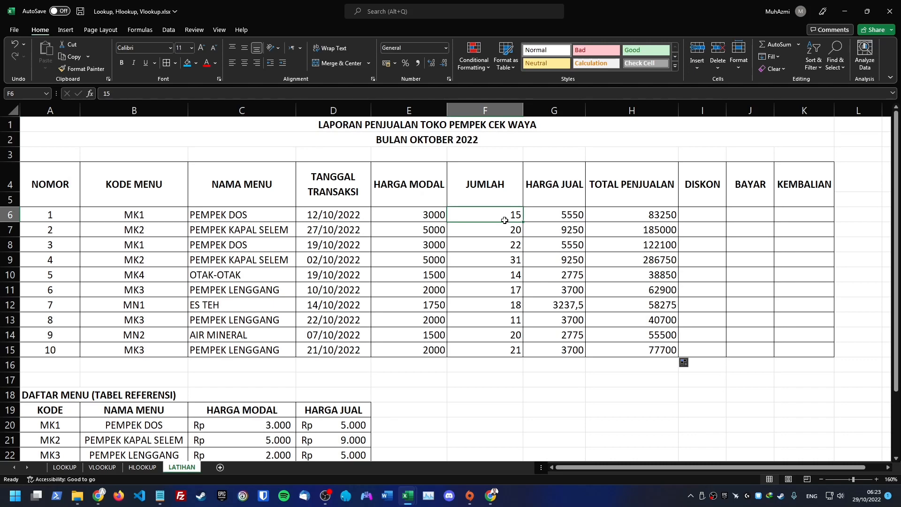
scroll(505, 221, "down", 2)
scroll(505, 221, "up", 2)
Start the DISKON formula in I6 as an IF function with the condition F6>10
left_click(700, 212)
type("=")
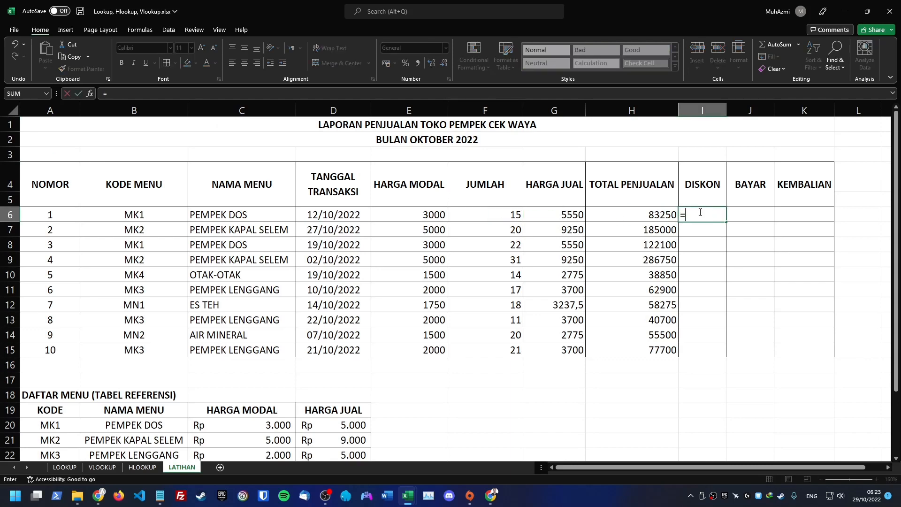
type("if*")
key("BackSpace")
type("(")
key("Left")
key("Left")
key("Left")
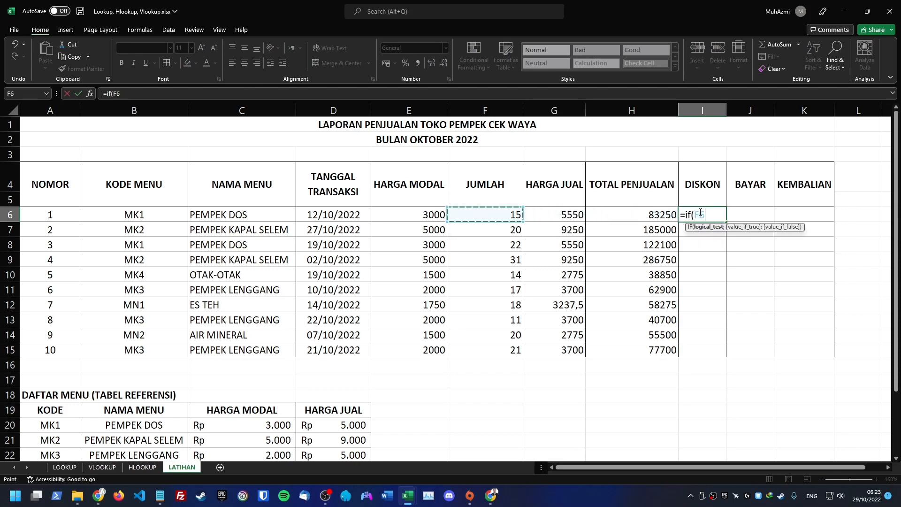
type(">10;")
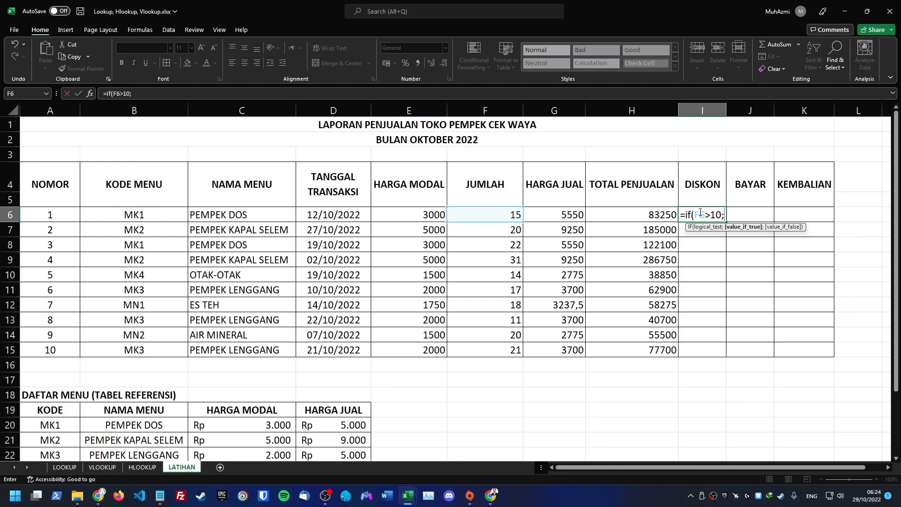
Complete the I6 IF formula with 10%*H6 as the true value and fill it down to I15
type("10%*")
key("Left")
key("Left")
key("Left")
key("Right")
key("Right")
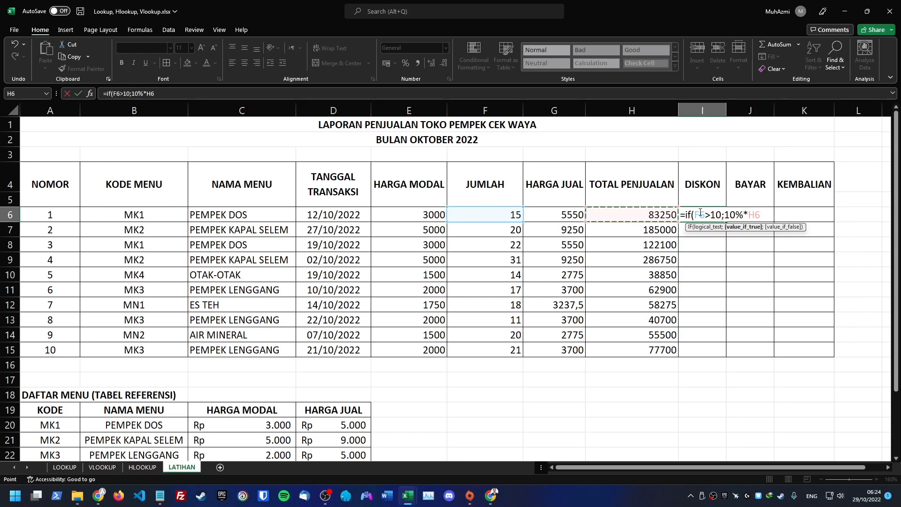
key("Return")
left_click(700, 213)
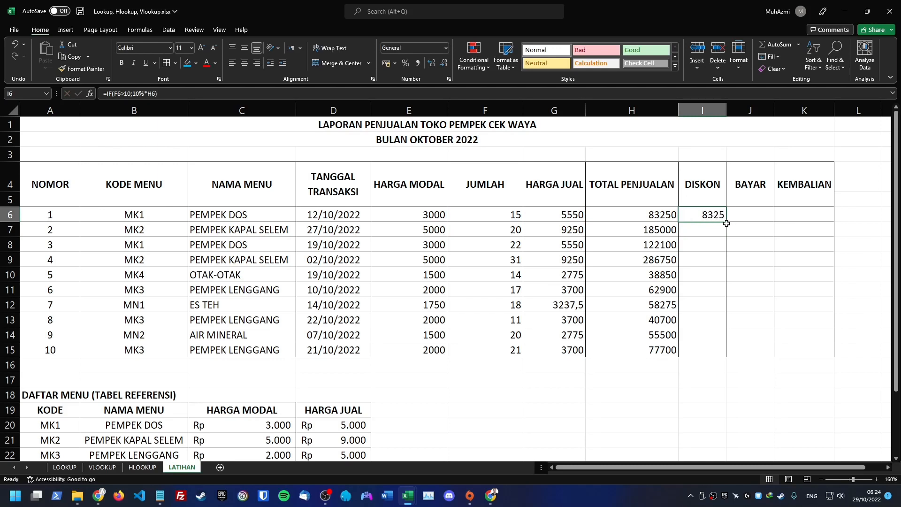
left_click_drag(726, 223, 714, 353)
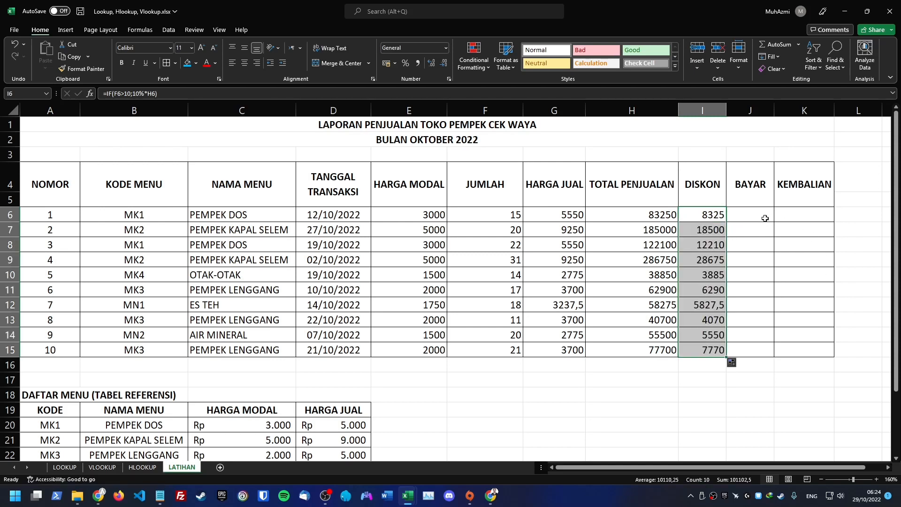
Enter the BAYAR formula =I6 in J6 and fill it down to J15
left_click(764, 215)
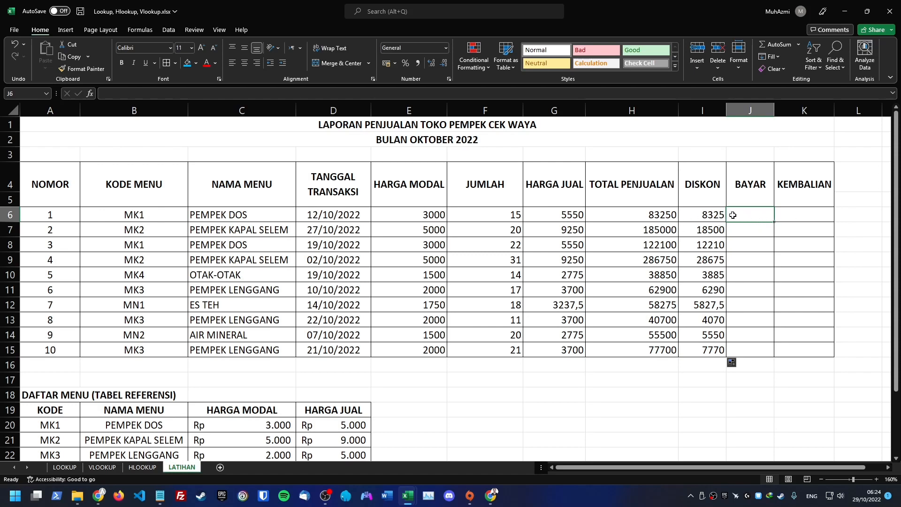
type("=")
key("Left")
key("Return")
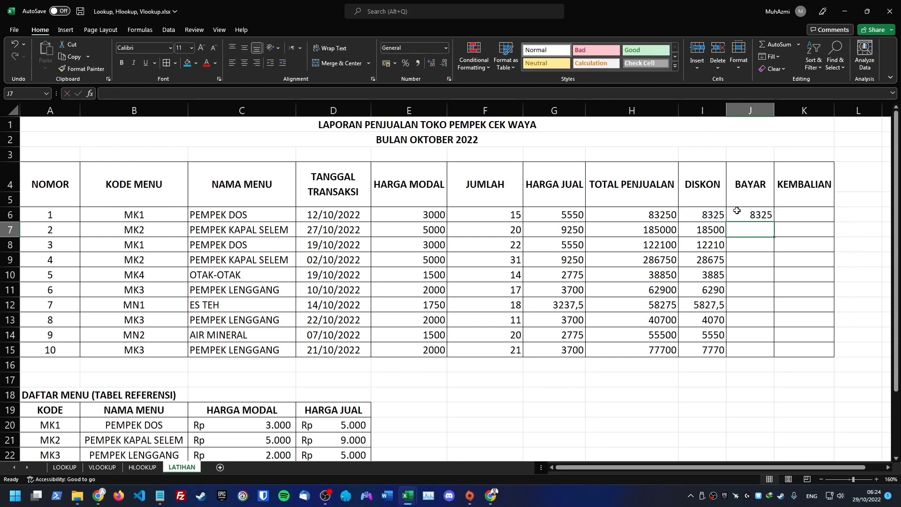
key("Up")
left_click_drag(775, 222, 772, 353)
left_click(767, 222)
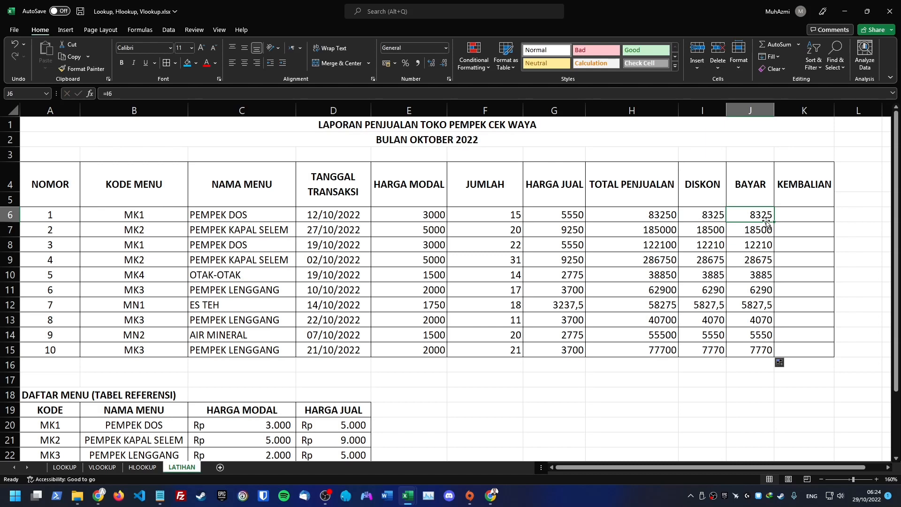
Check the cell reference in the J6 BAYAR formula against the DISKON cell I6
left_click(716, 215)
left_click(737, 215)
left_click(716, 215)
left_click(749, 216)
double_click(749, 216)
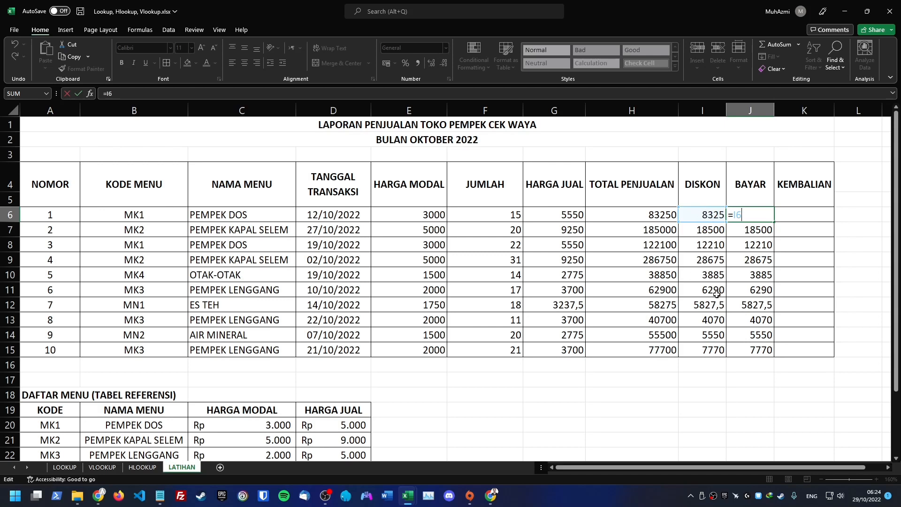
key("Escape")
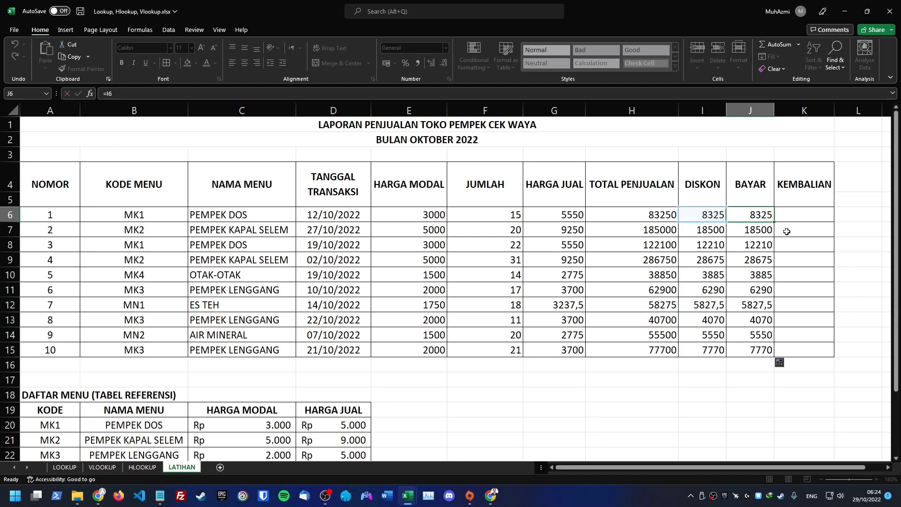
Rename the KEMBALIAN header to TOTAL KESELURUHAN, wrapping its text and widening column K to fit
left_click(811, 215)
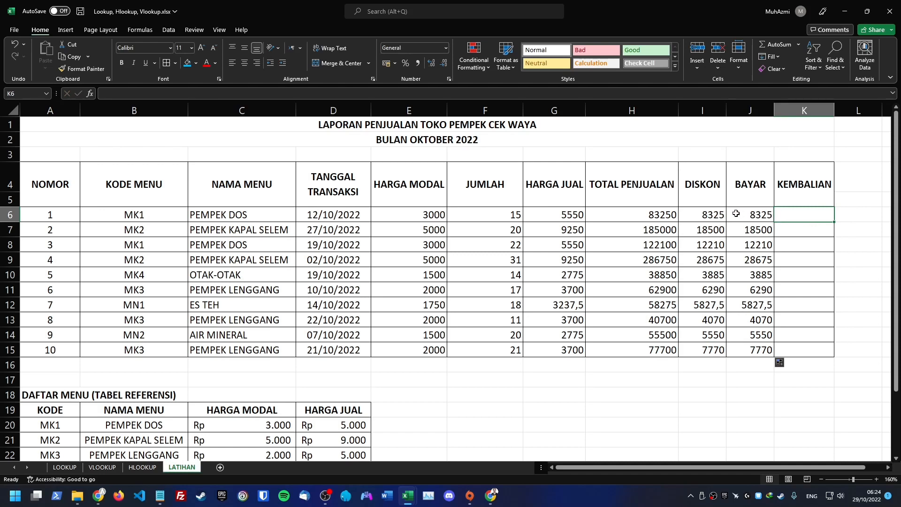
left_click(815, 190)
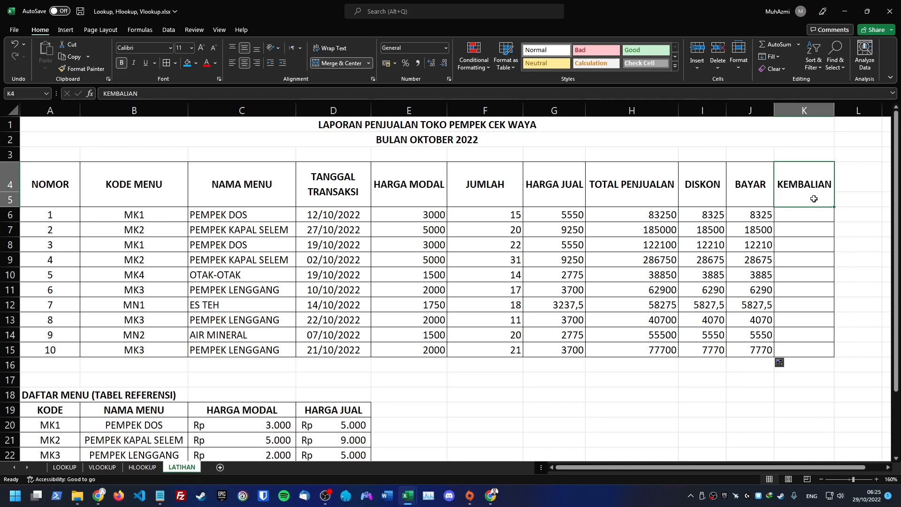
type("T")
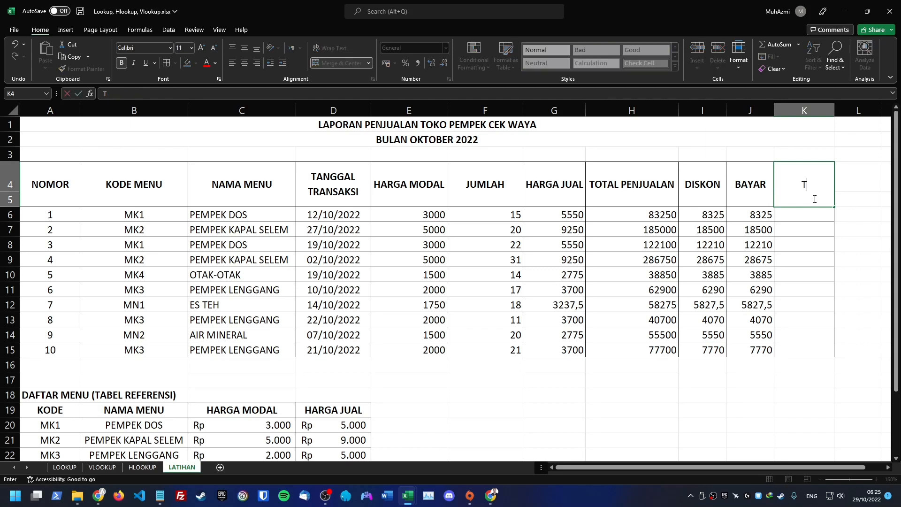
type("OTAL KESELURUHAN")
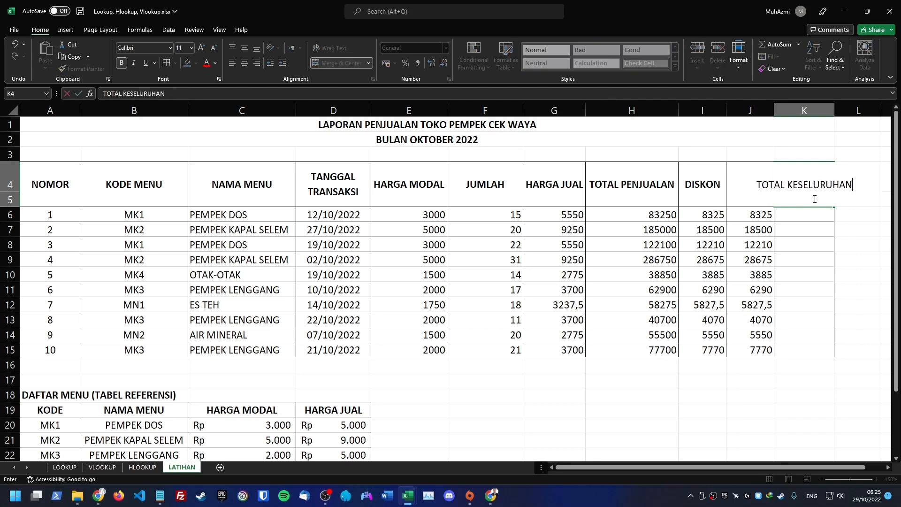
key("ctrl+Return")
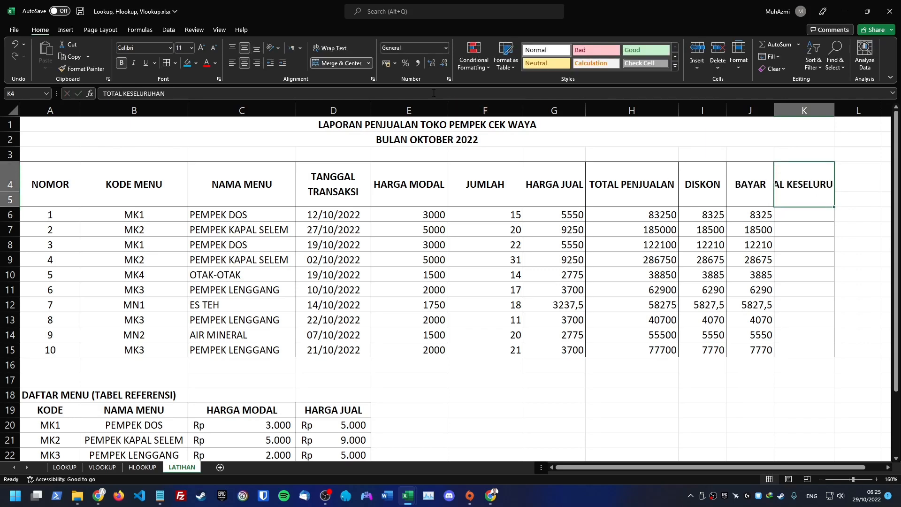
left_click(329, 48)
left_click_drag(835, 111, 849, 111)
Enter the TOTAL KESELURUHAN formula =H6-I6 in K6 and fill it down to K15
left_click(819, 213)
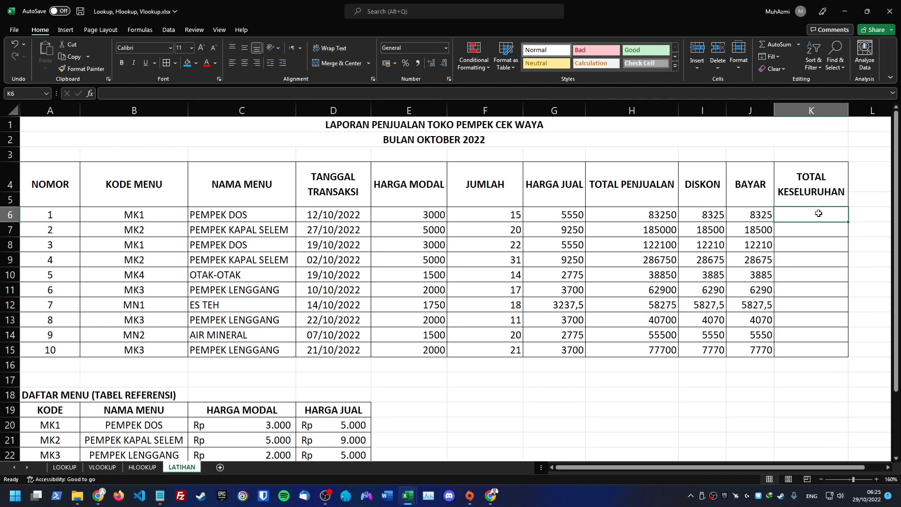
type("=")
key("Left")
key("Left")
key("Left")
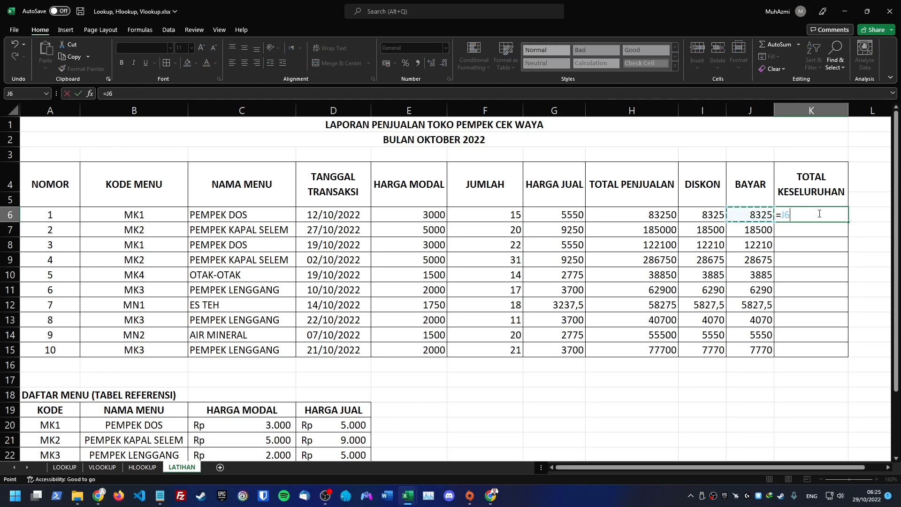
type("-")
key("Left")
key("Left")
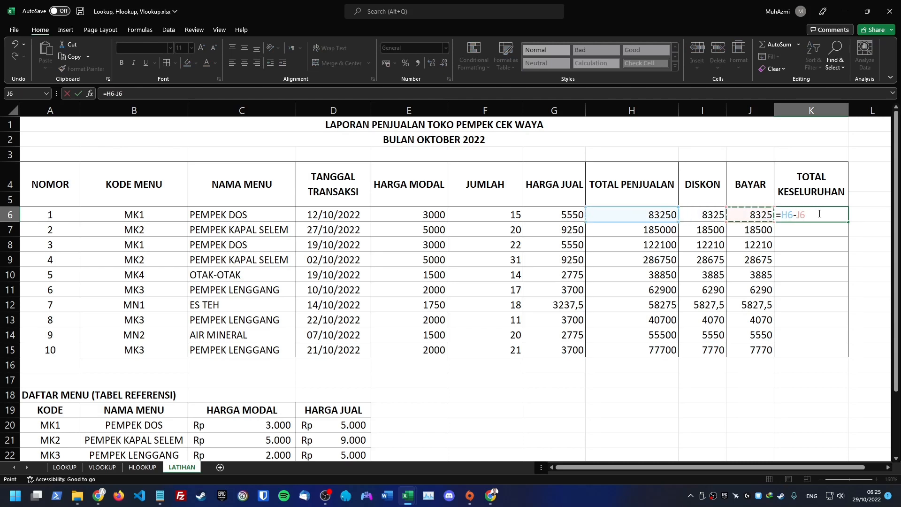
key("Return")
left_click(819, 213)
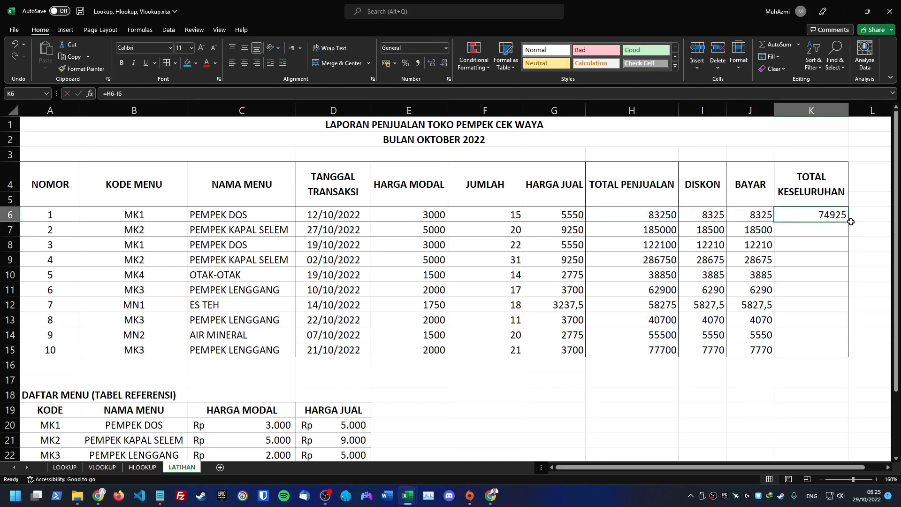
left_click_drag(849, 222, 826, 361)
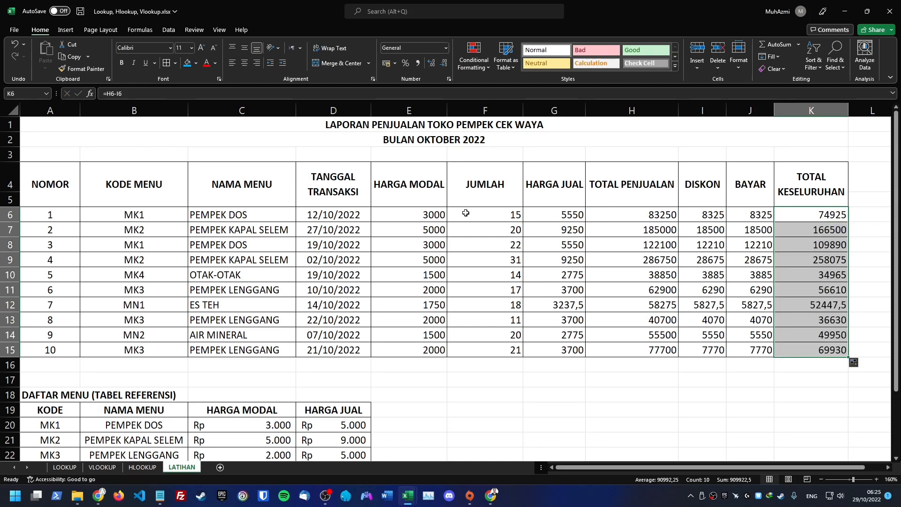
Center the values in E6:K15 and apply comma style with no decimal places
left_click_drag(432, 216, 799, 355)
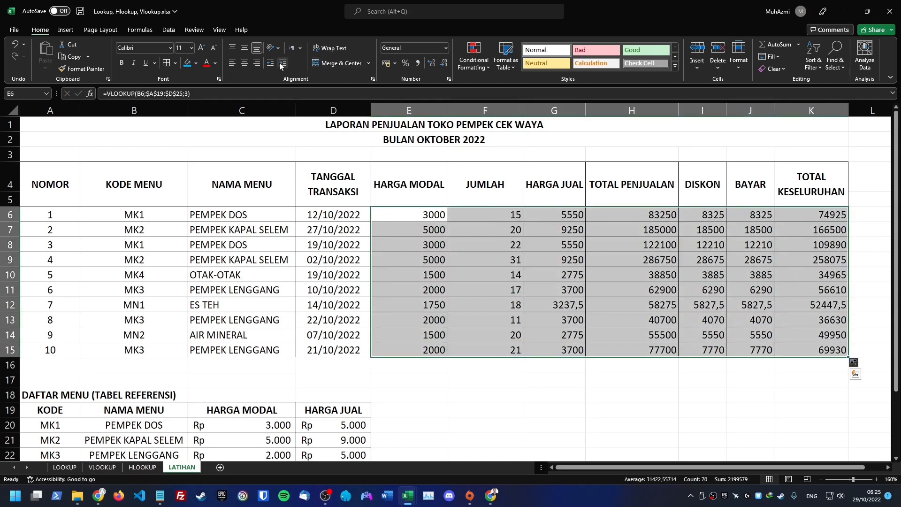
left_click(244, 62)
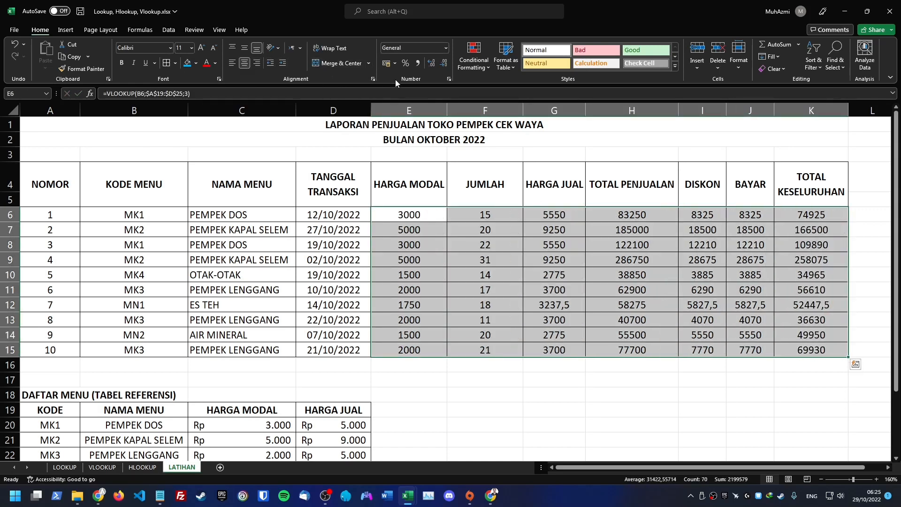
left_click(417, 63)
left_click(442, 65)
left_click(442, 64)
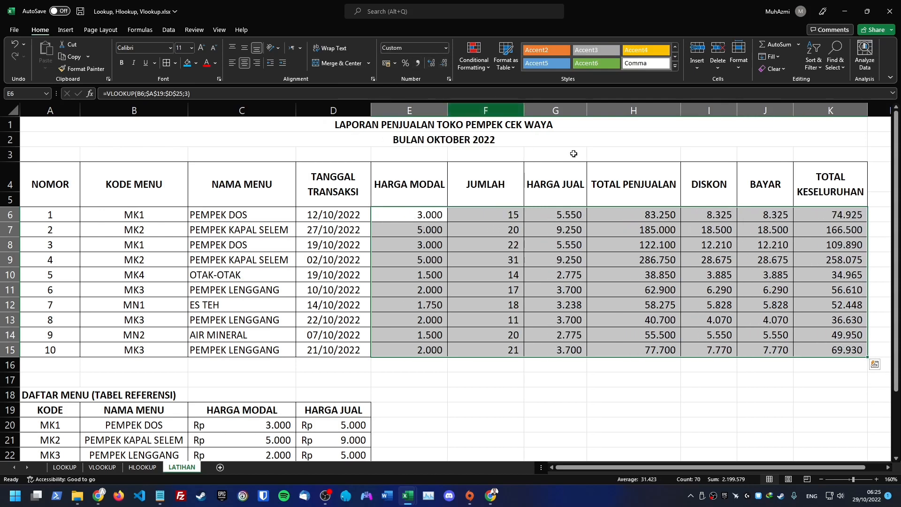
left_click(684, 414)
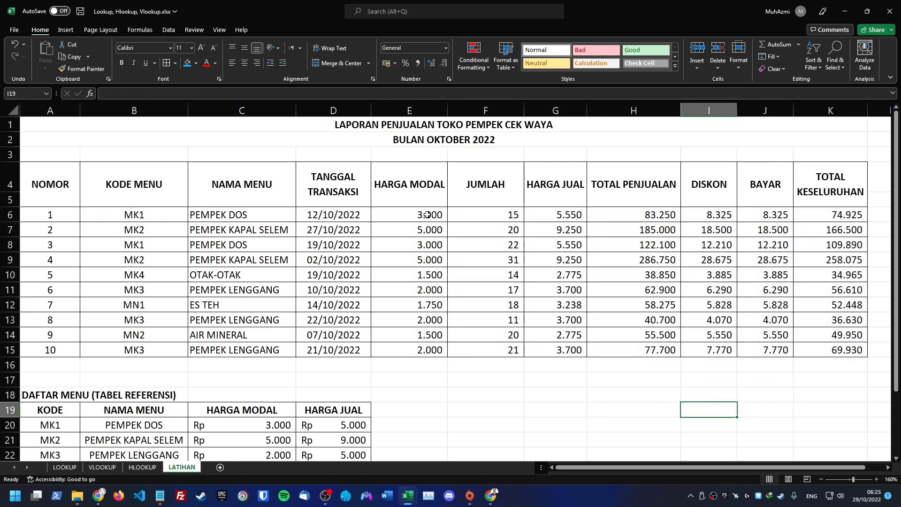
Try the Number format without decimals and the Currency format on E6:K15
left_click_drag(427, 215, 841, 350)
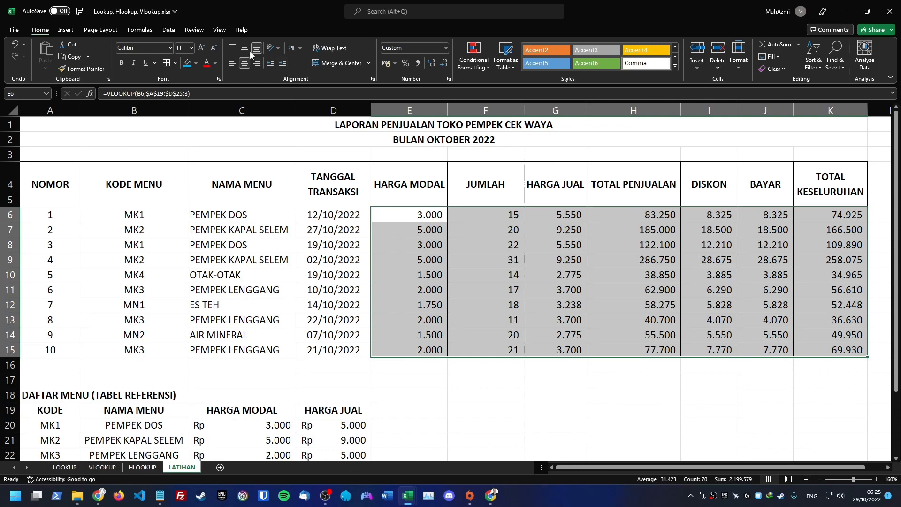
left_click(445, 48)
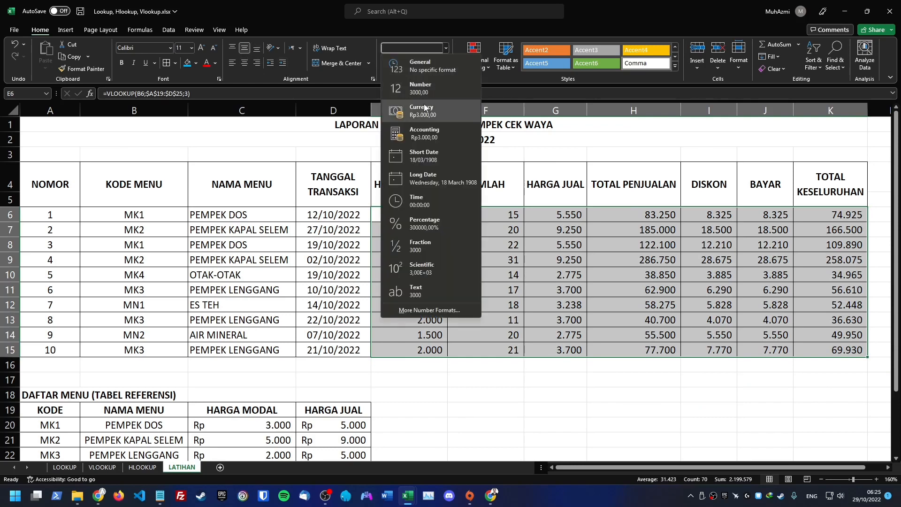
left_click(432, 85)
left_click(444, 64)
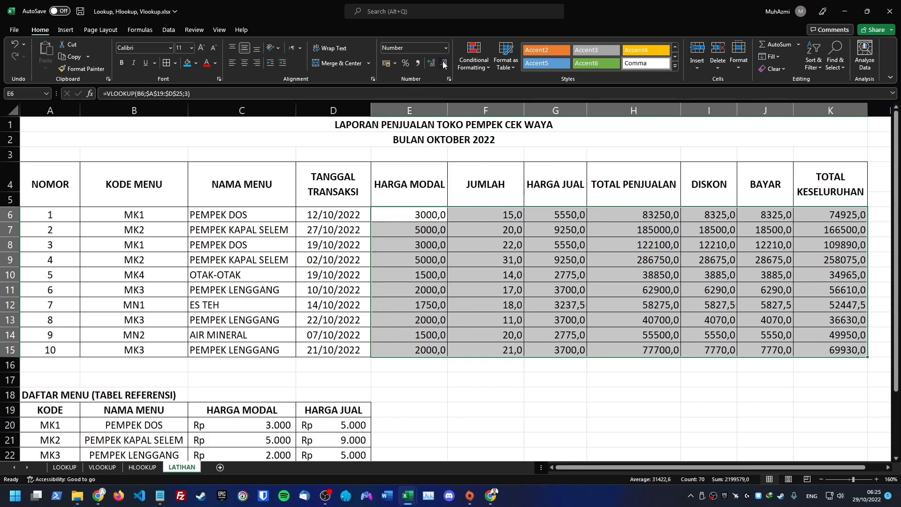
left_click(444, 64)
left_click(445, 48)
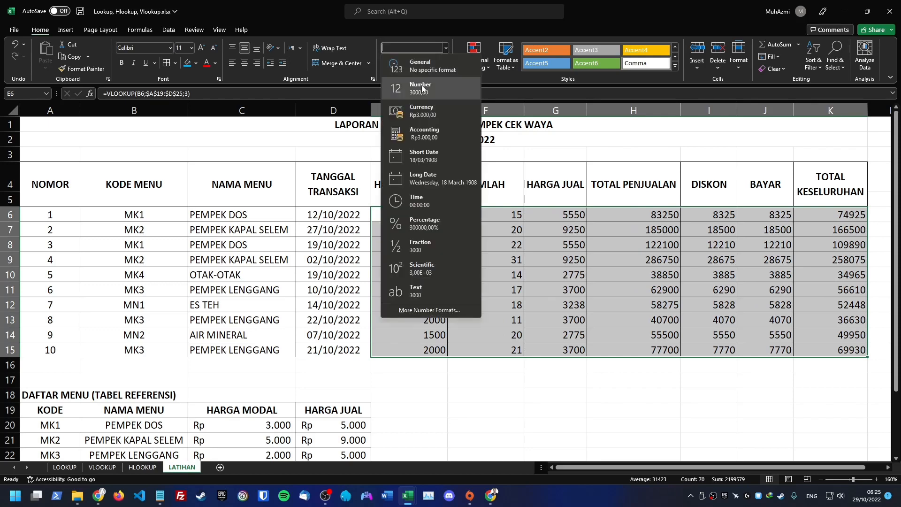
left_click(429, 110)
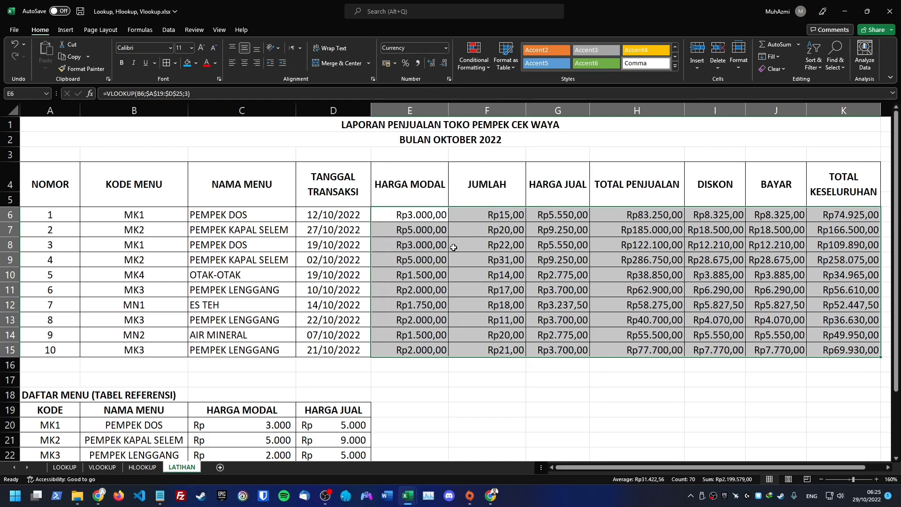
Format E6:K15 as Accounting in Rp with no decimal places
left_click(445, 49)
left_click(428, 131)
left_click(443, 63)
left_click(444, 63)
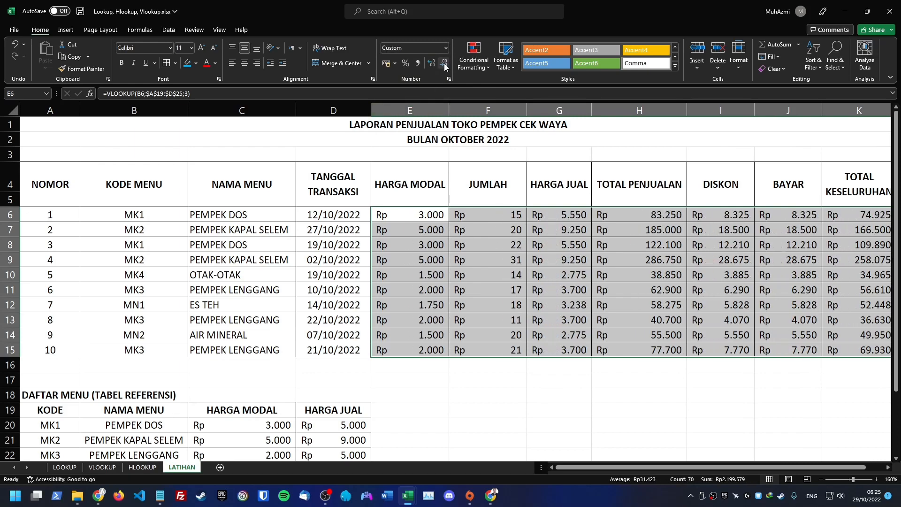
left_click(566, 242)
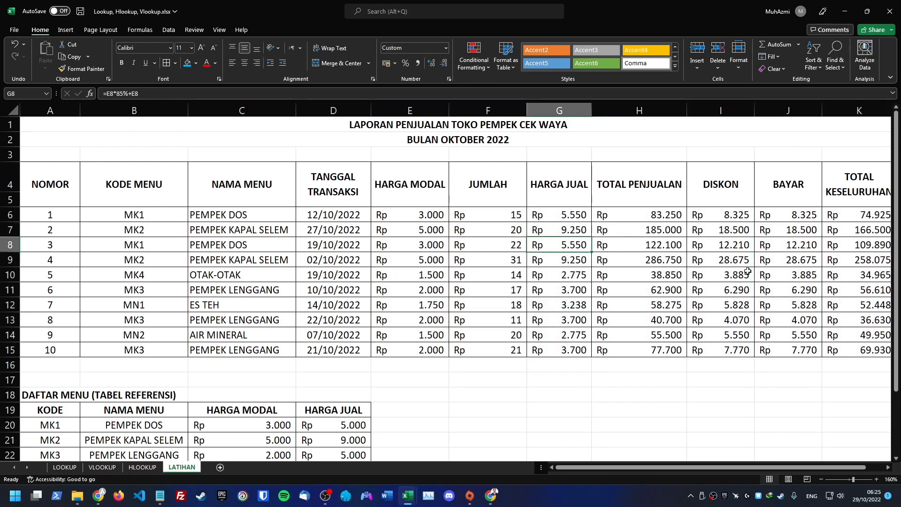
scroll(748, 271, "down", 1)
scroll(746, 272, "down", 1)
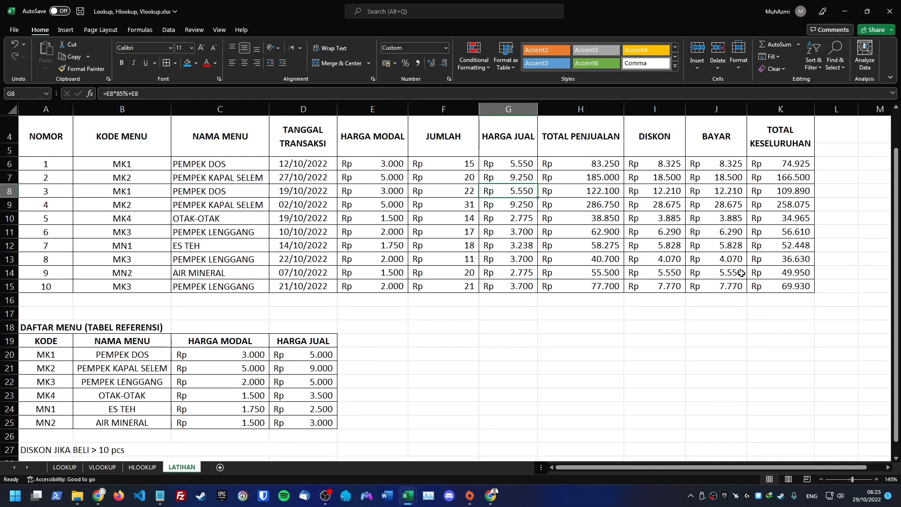
scroll(742, 273, "up", 1)
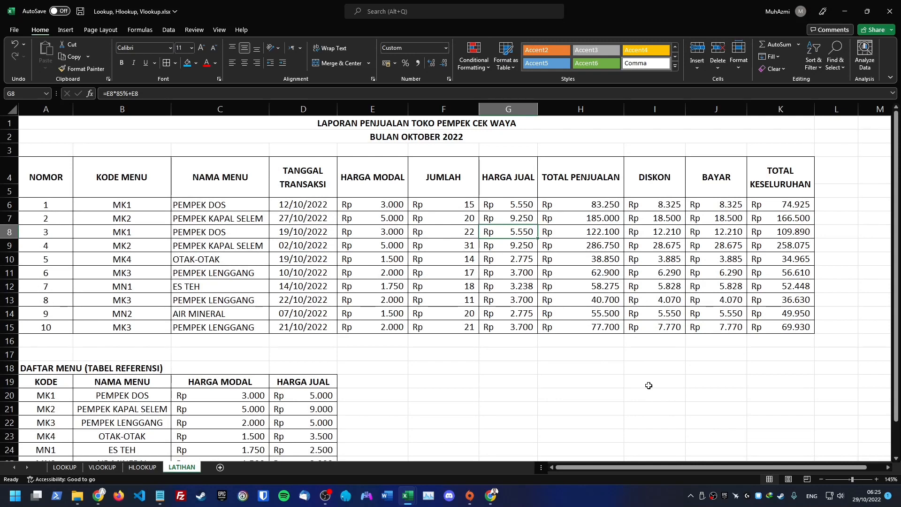
left_click(533, 378)
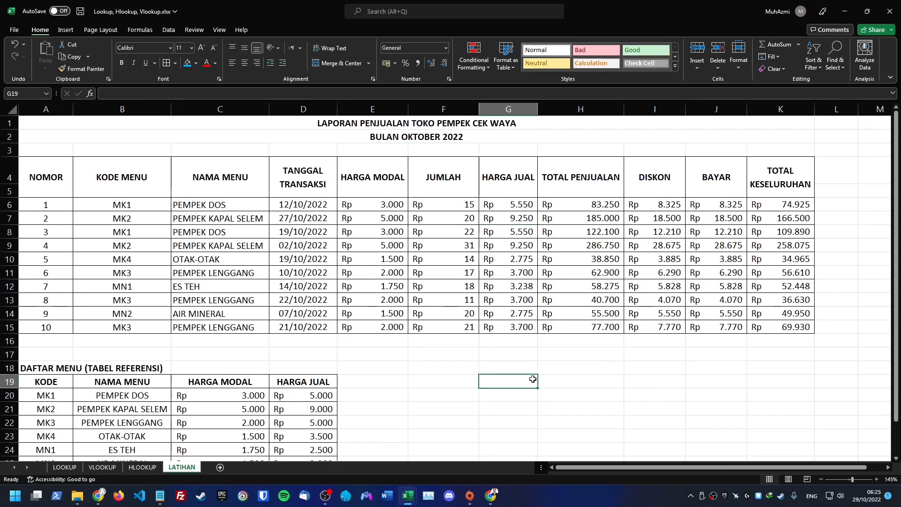